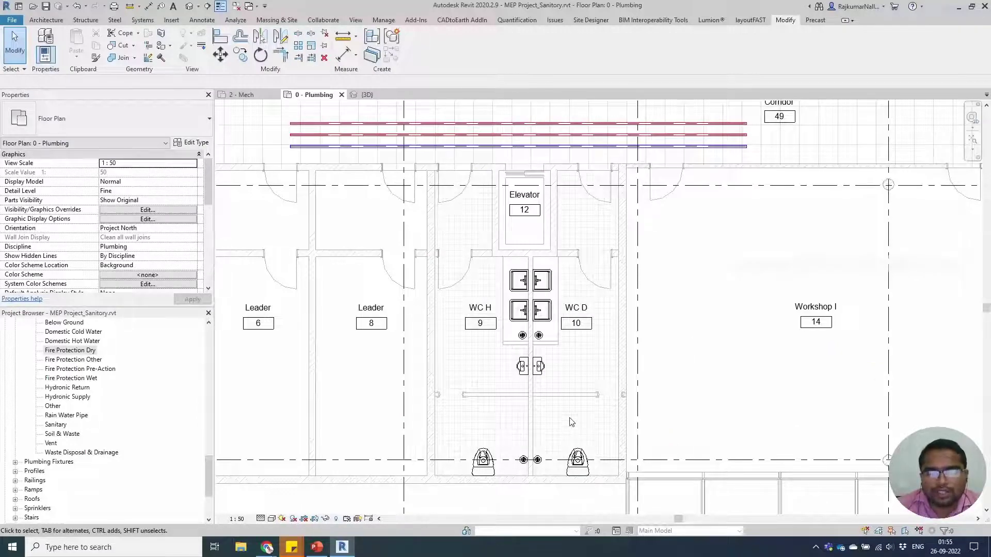
Inspect the water closet, sink and floor drain fixtures in the WC H and WC D rooms of the plumbing plan
middle_drag(572, 423, 564, 399)
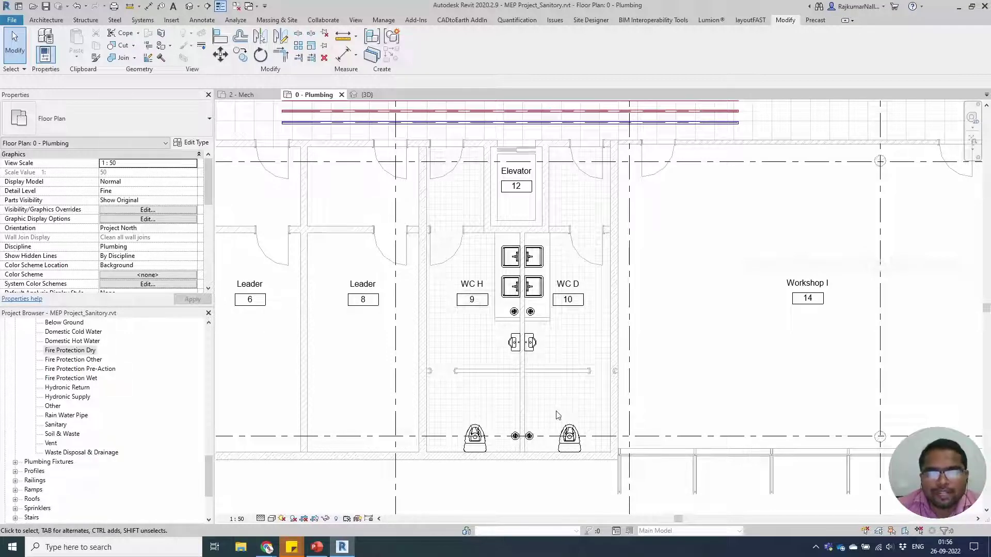
click(475, 436)
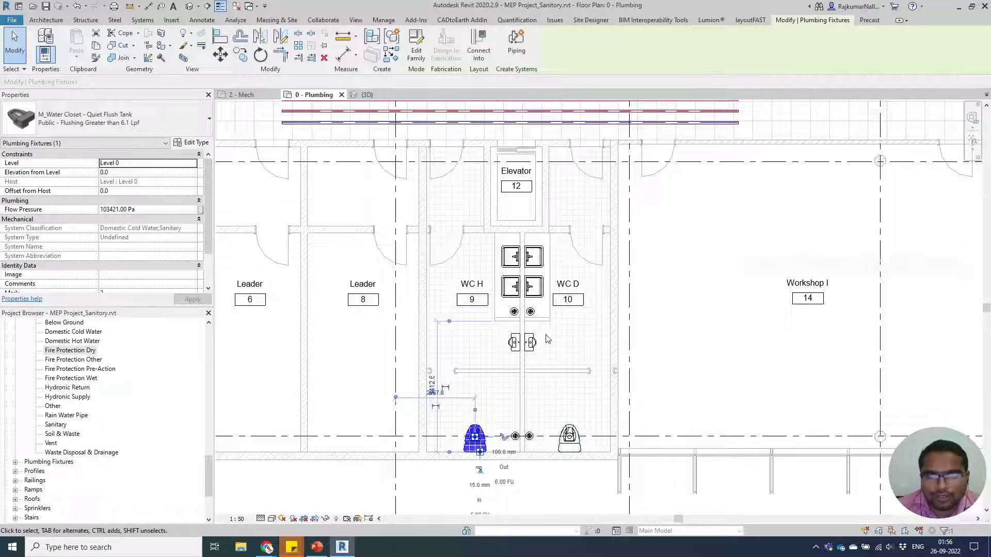
click(535, 292)
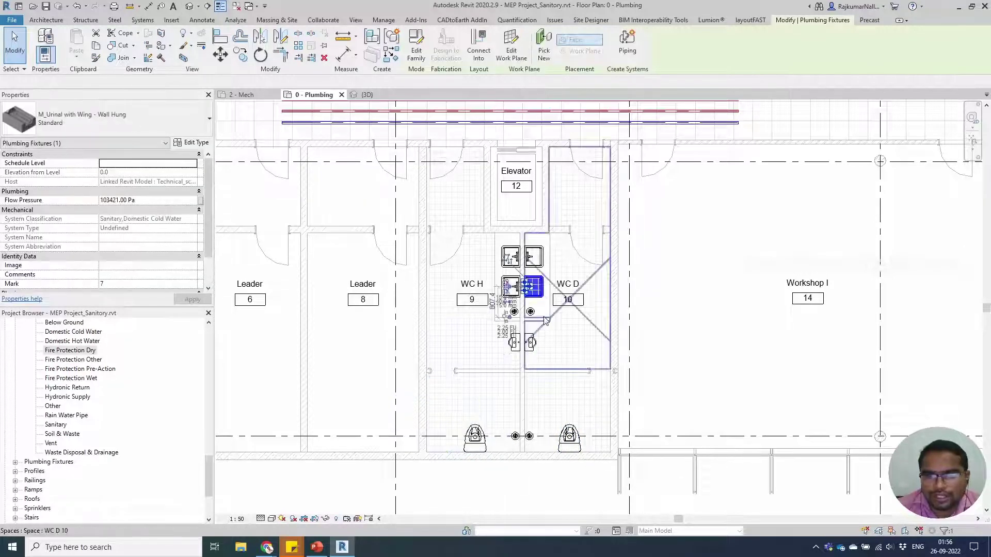
click(515, 436)
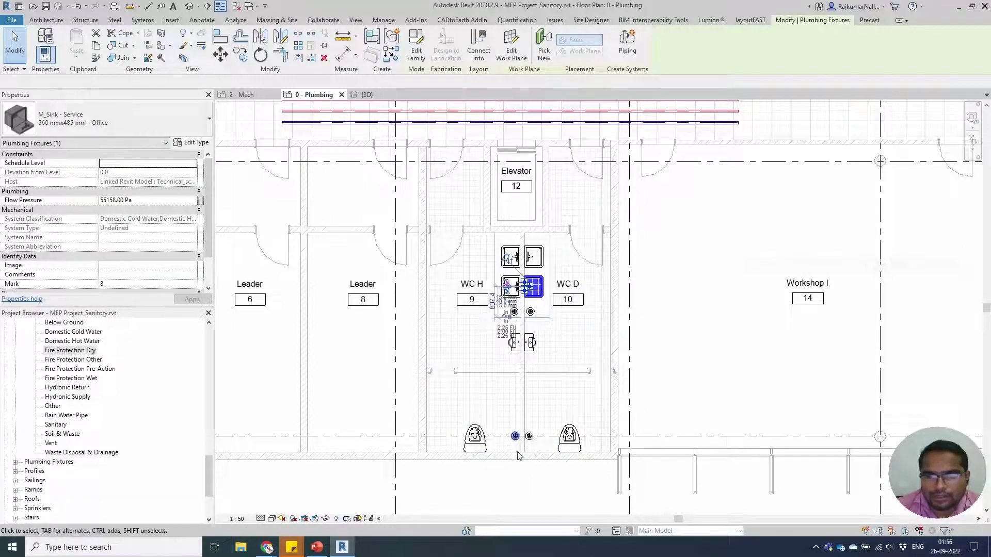
middle_drag(496, 351, 530, 352)
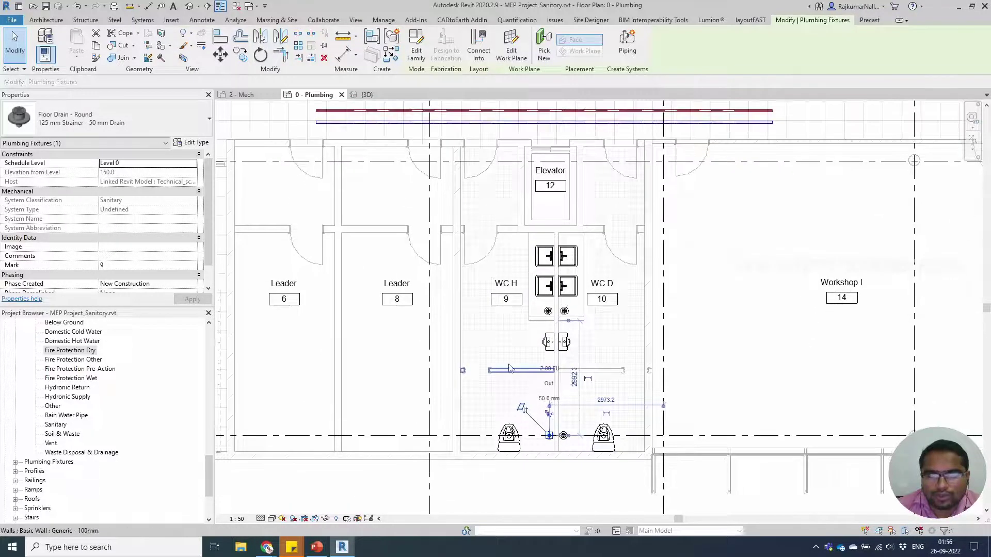
Examine the plumbing fixtures and floor drains in the 3D view, and return to the 0 - Plumbing floor plan
click(365, 94)
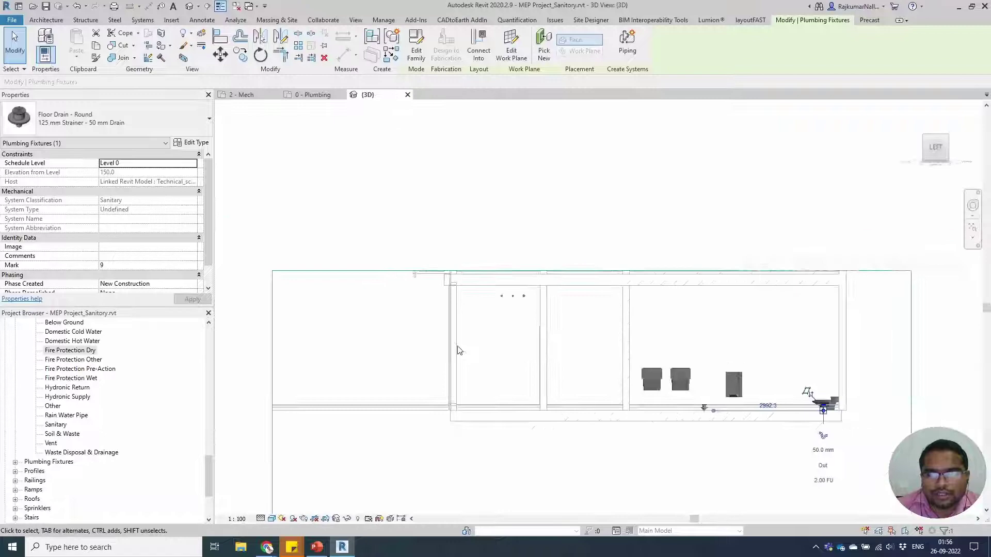
shift+middle_drag(459, 351, 562, 403)
scroll(594, 413, up, 4)
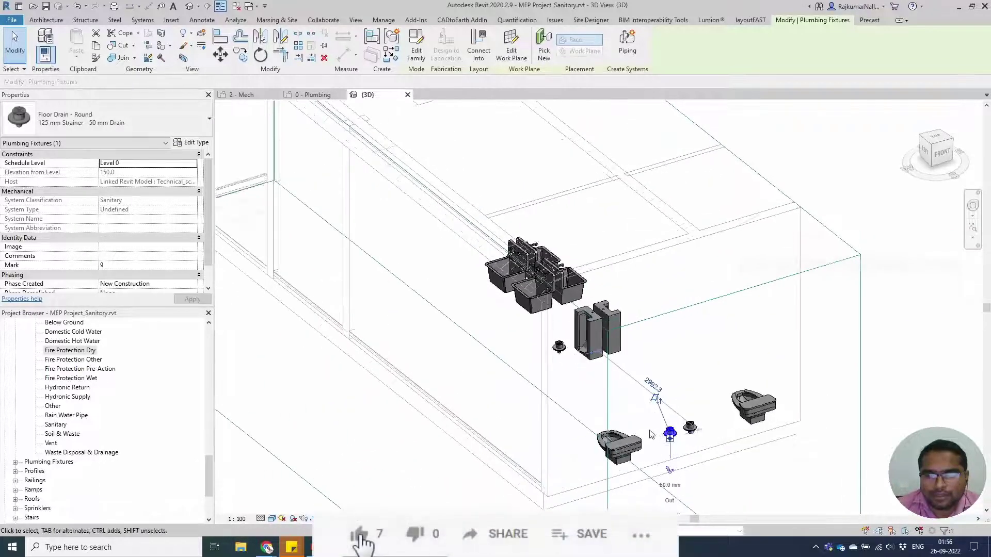
scroll(651, 435, up, 3)
click(651, 434)
middle_drag(651, 435, 636, 347)
scroll(604, 377, down, 3)
click(310, 94)
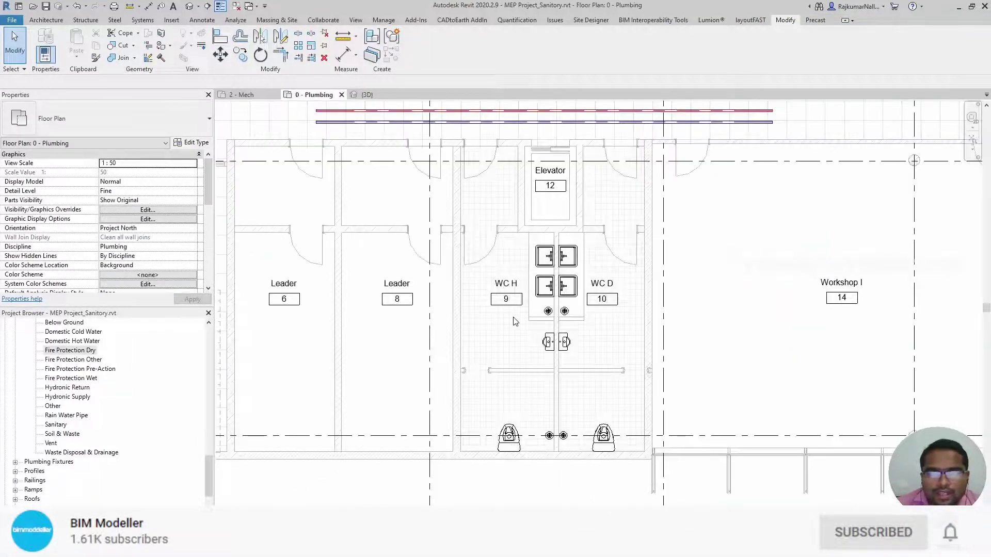
Examine the sanitary and water connectors of the water closet in WC H and its position relative to the other fixtures
middle_drag(521, 309, 515, 245)
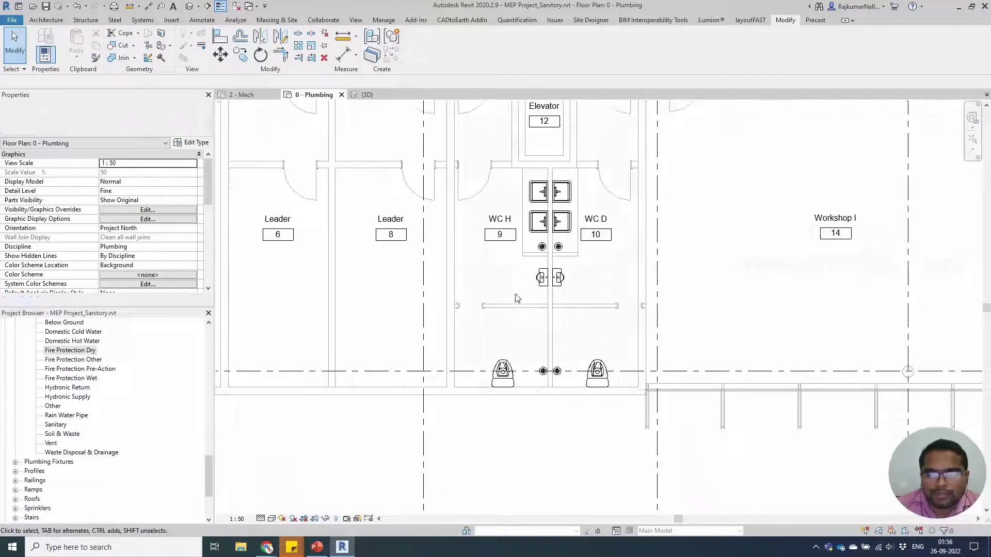
scroll(508, 379, up, 2)
click(507, 384)
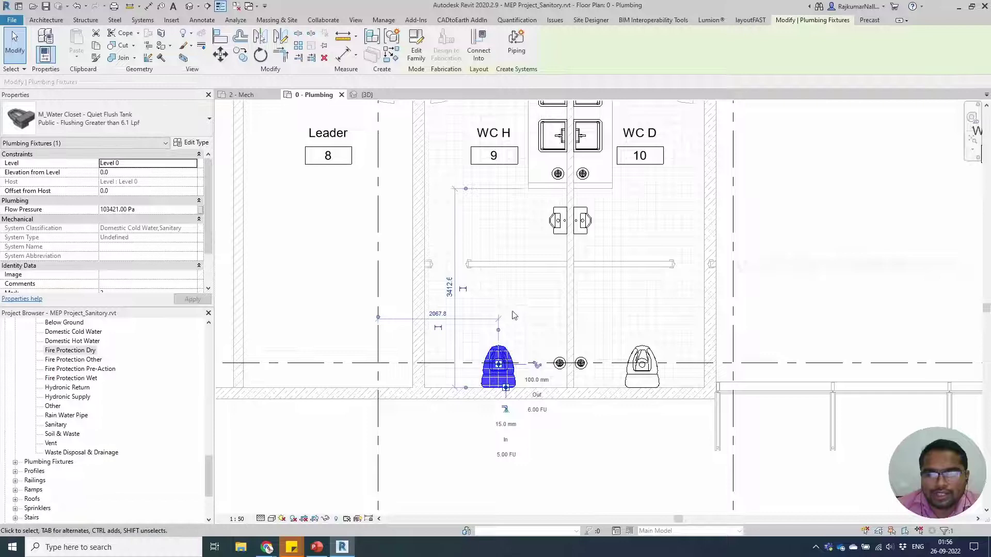
middle_drag(514, 316, 538, 365)
click(537, 387)
click(527, 413)
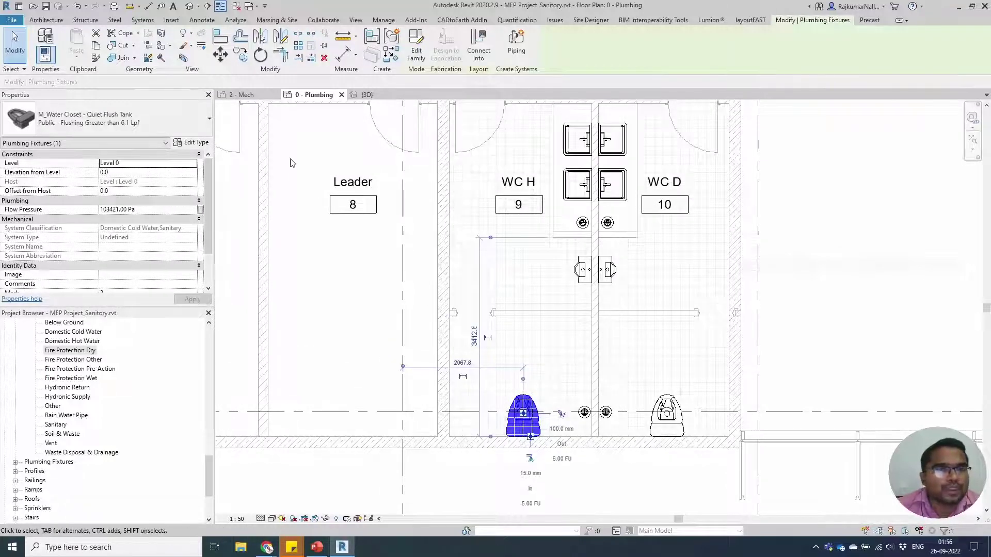
click(377, 290)
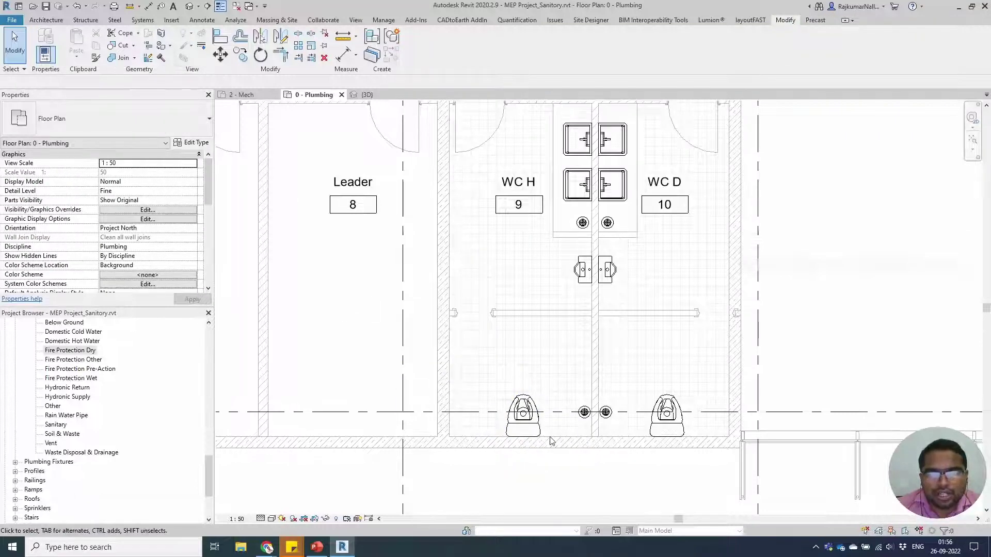
click(519, 429)
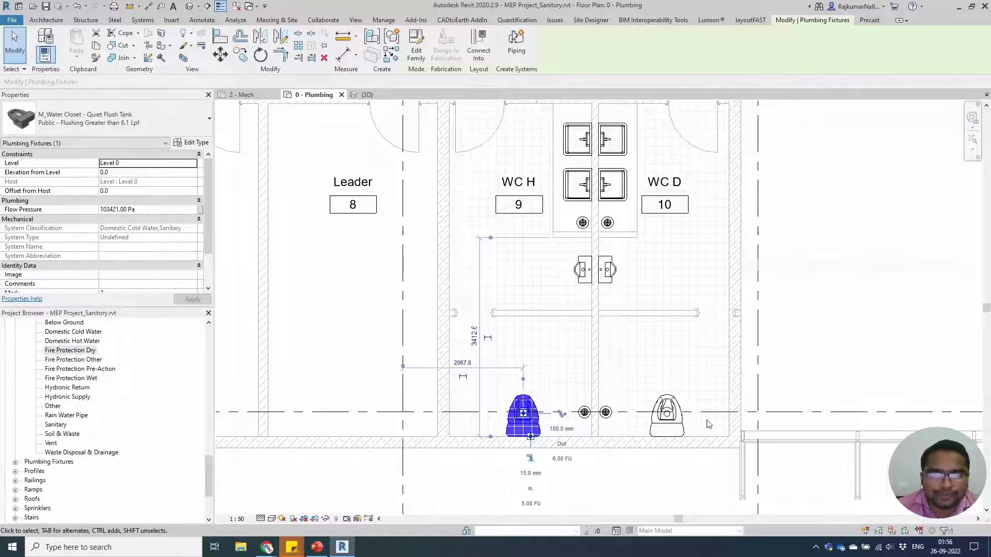
middle_drag(506, 283, 498, 368)
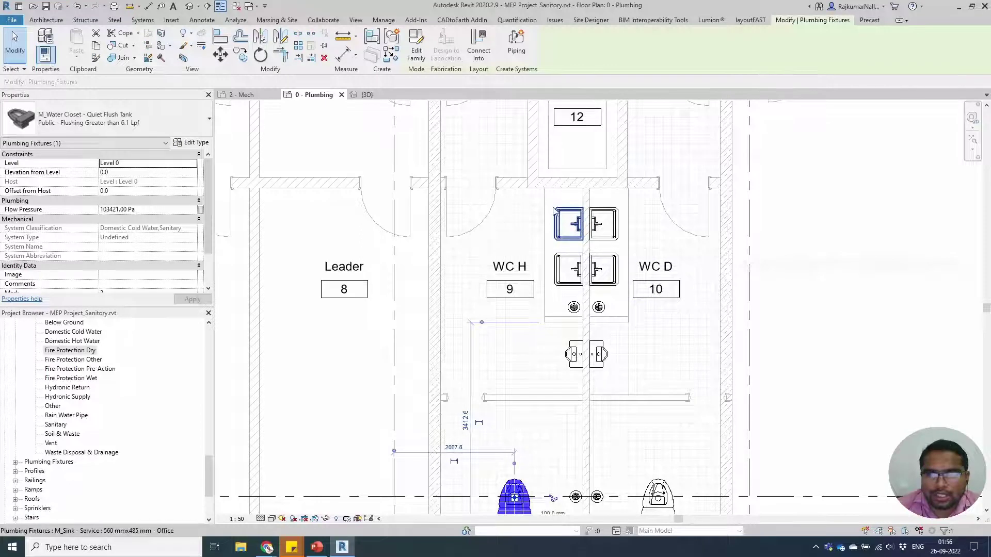
middle_drag(551, 463, 565, 327)
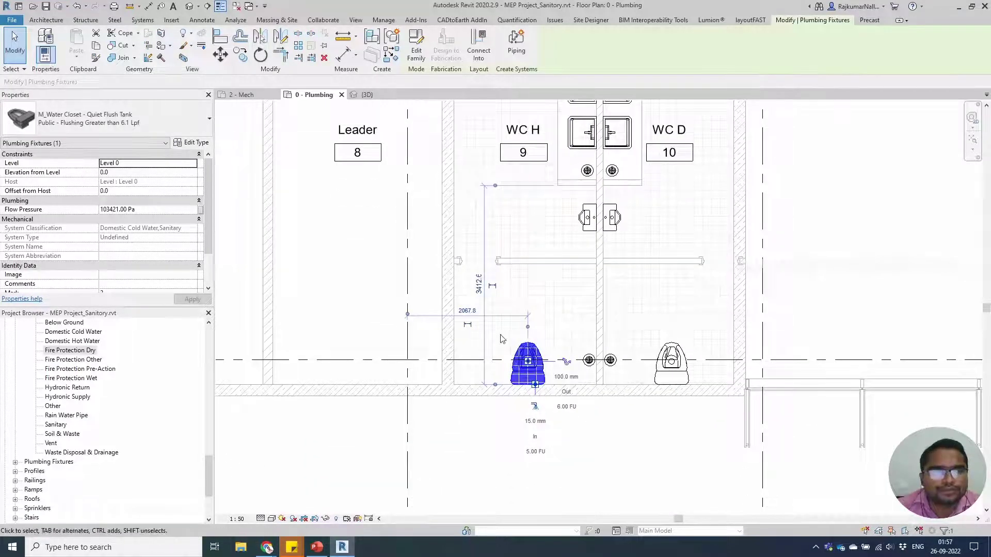
key(Escape)
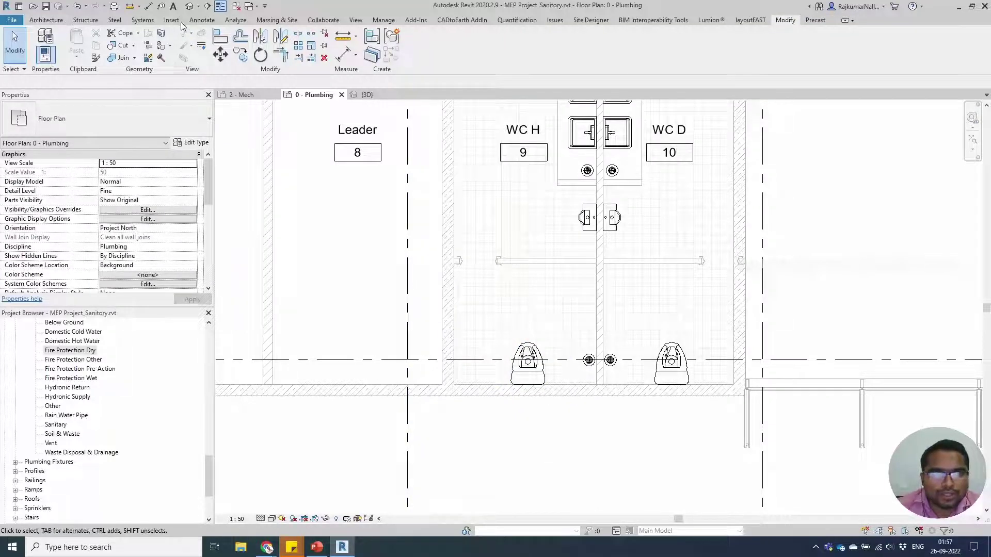
Draw a horizontal 100 mm PVC - DWV pipe about 3900 mm long across the backs of both water closets
click(133, 22)
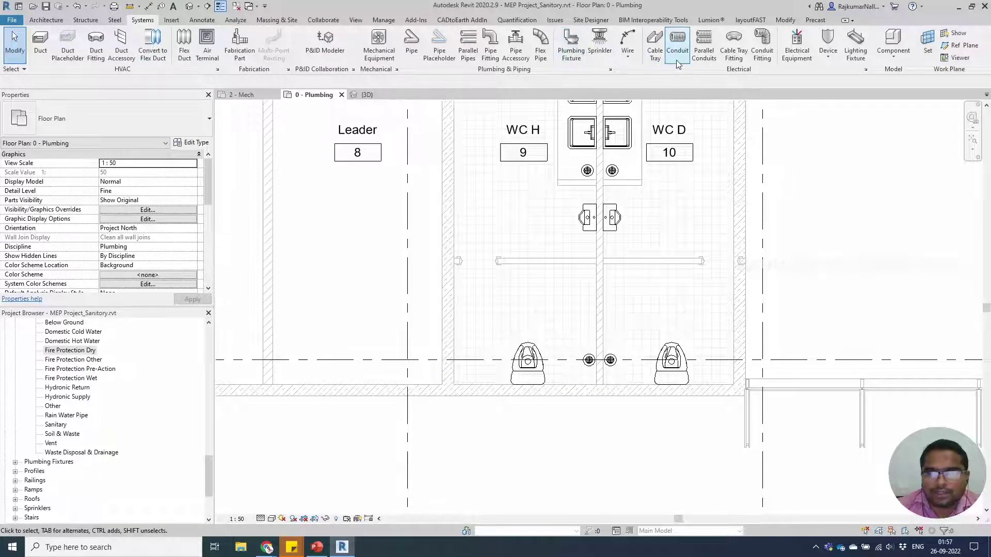
click(411, 43)
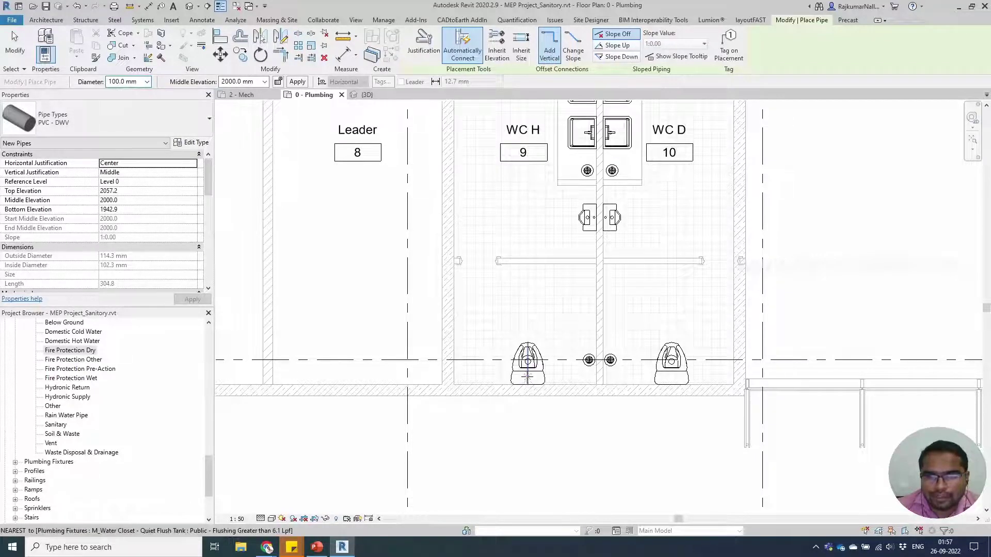
click(497, 376)
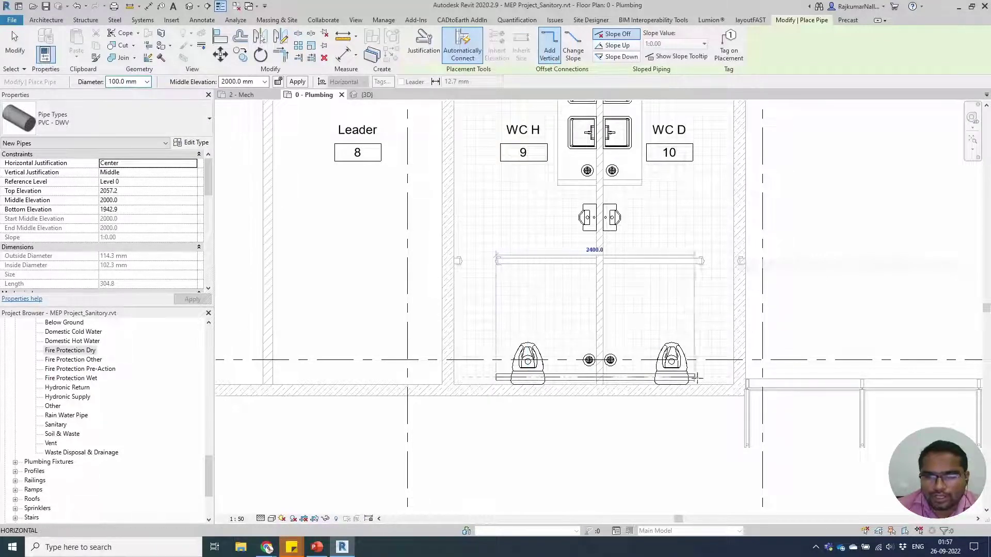
click(723, 378)
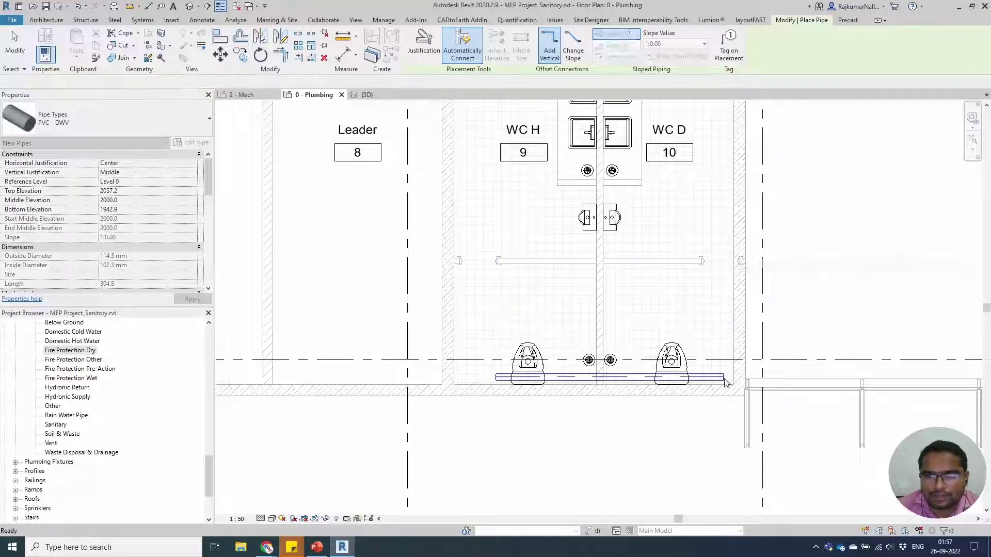
key(Escape)
Change the system type of the pipe behind the water closets to Sanitary
click(651, 382)
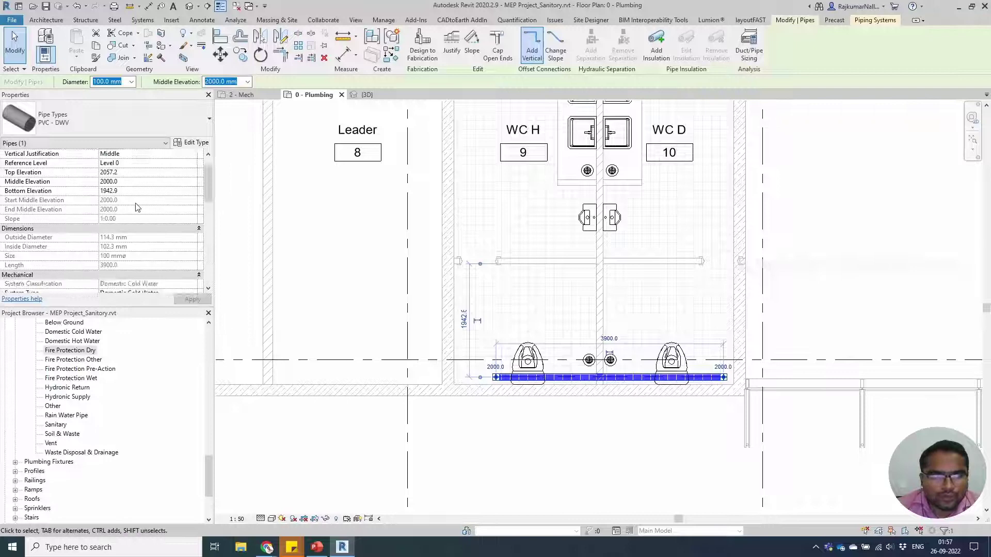
scroll(137, 207, down, 2)
click(155, 238)
click(192, 237)
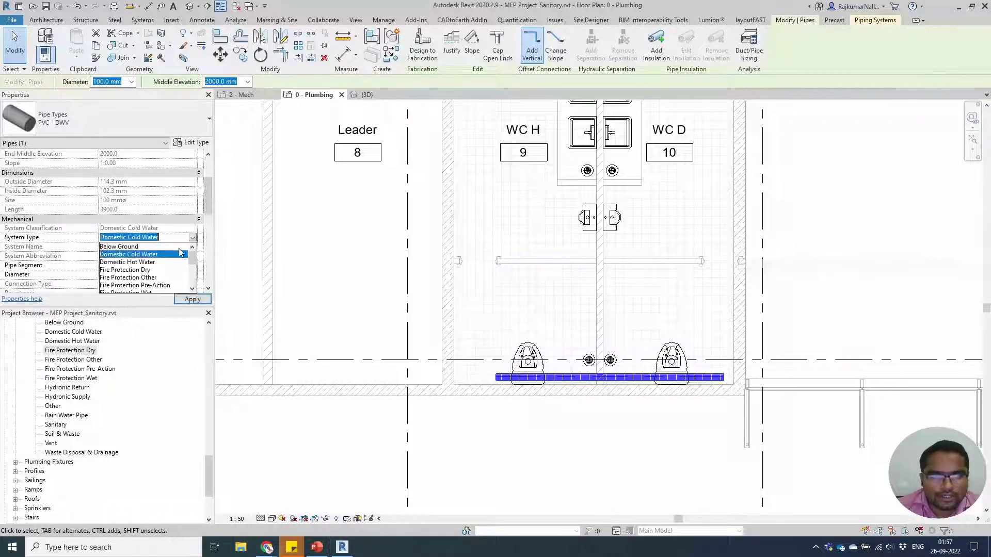
text(Sanitary)
key(Return)
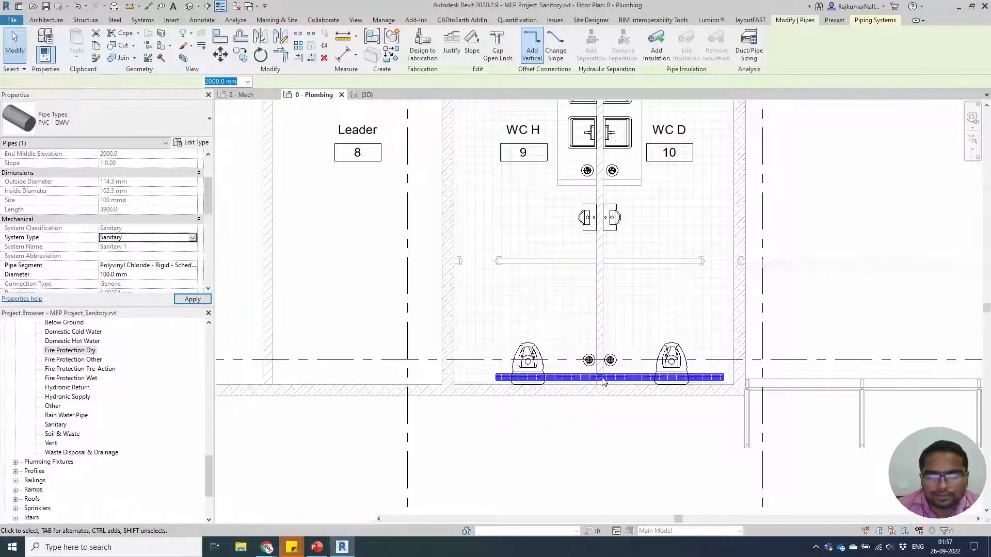
key(Escape)
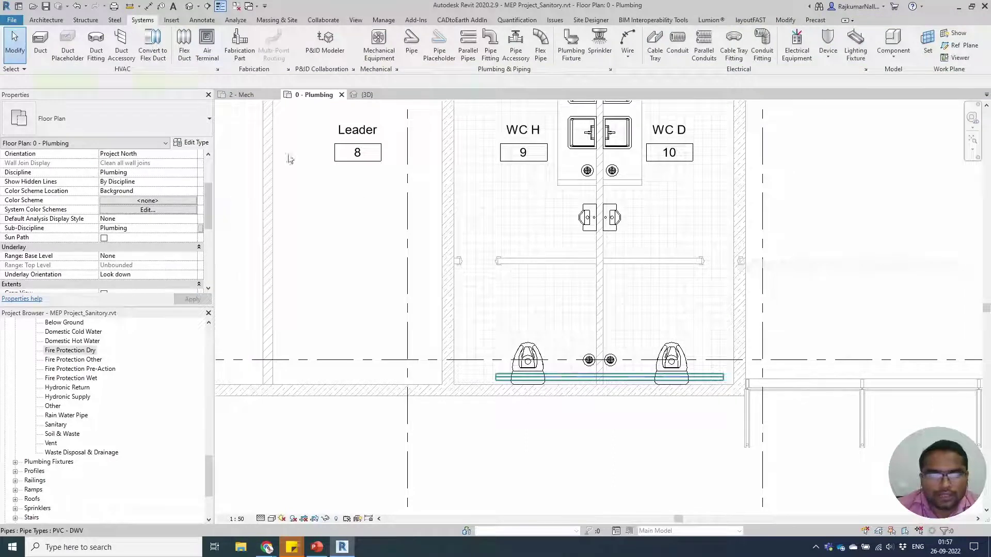
Set the sanitary pipe's middle elevation to -500 mm
key(ctrl+Left)
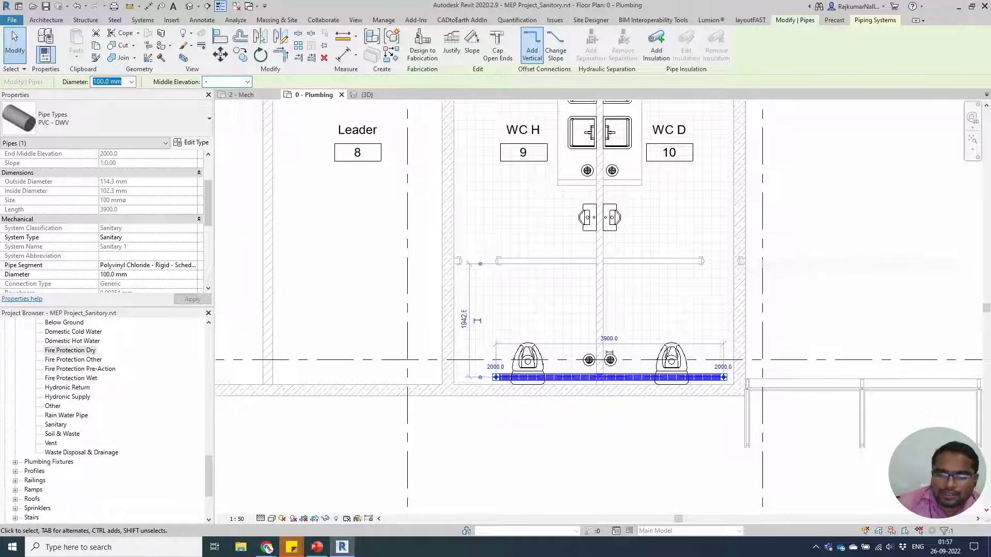
key(Return)
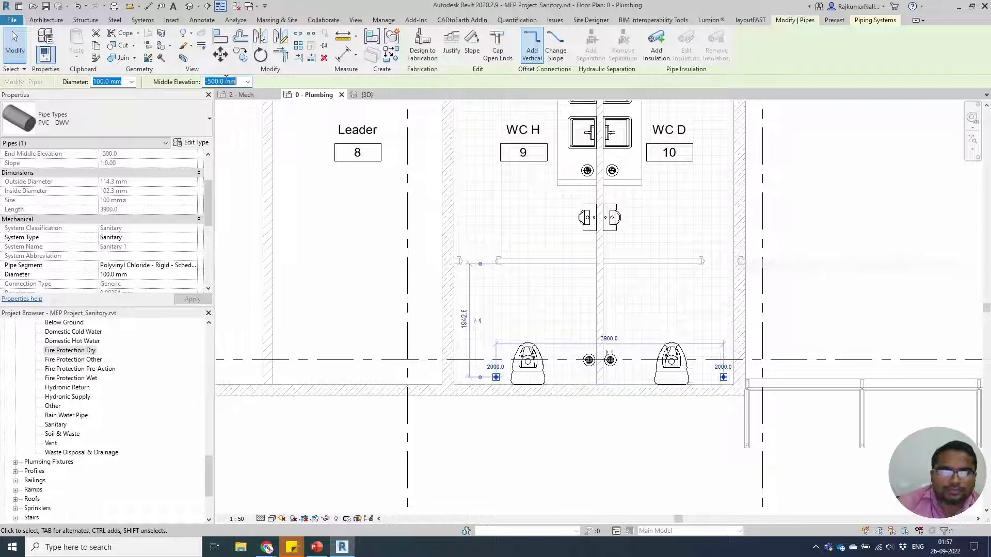
key(Escape)
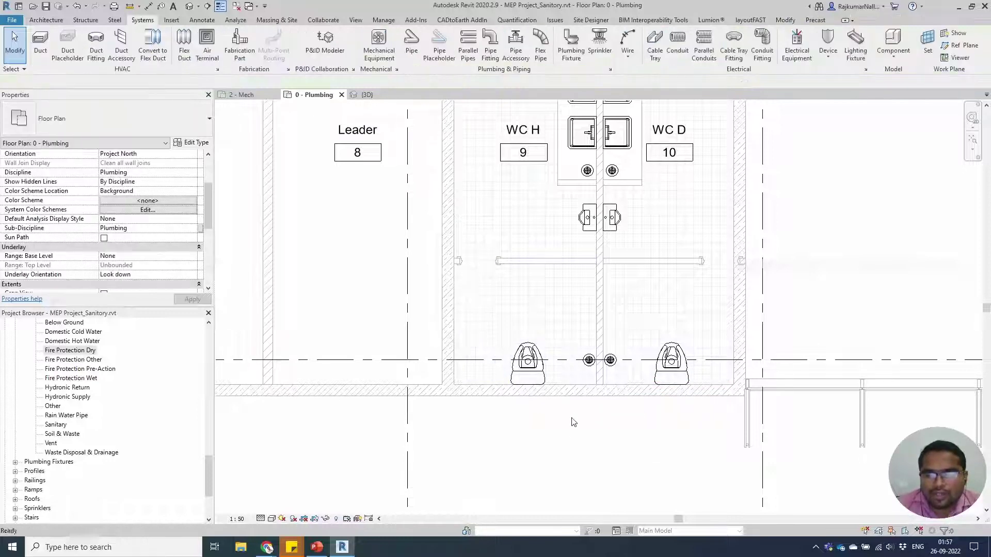
Set the view depth offset to -500 in the plumbing floor plan's view range and apply it
middle_drag(584, 419, 547, 457)
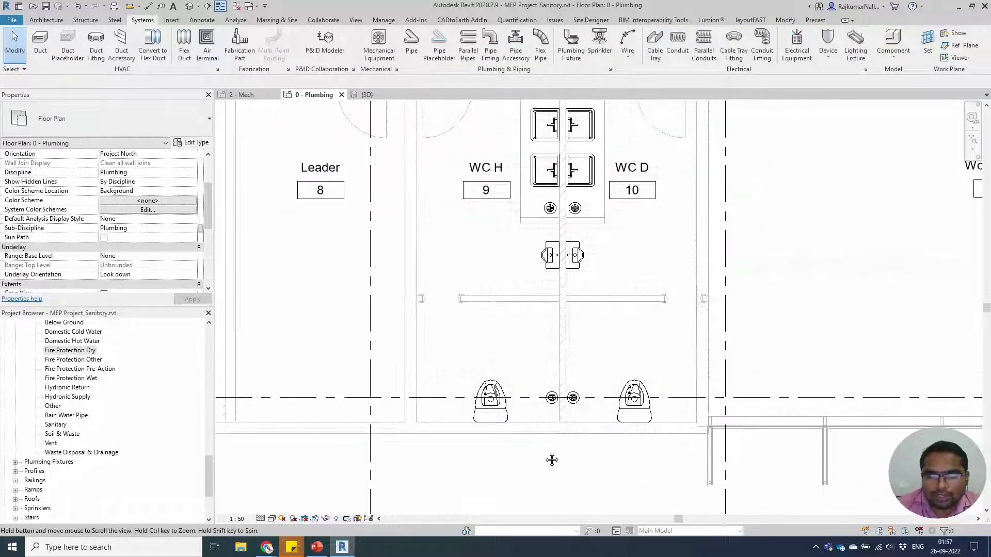
scroll(564, 411, down, 4)
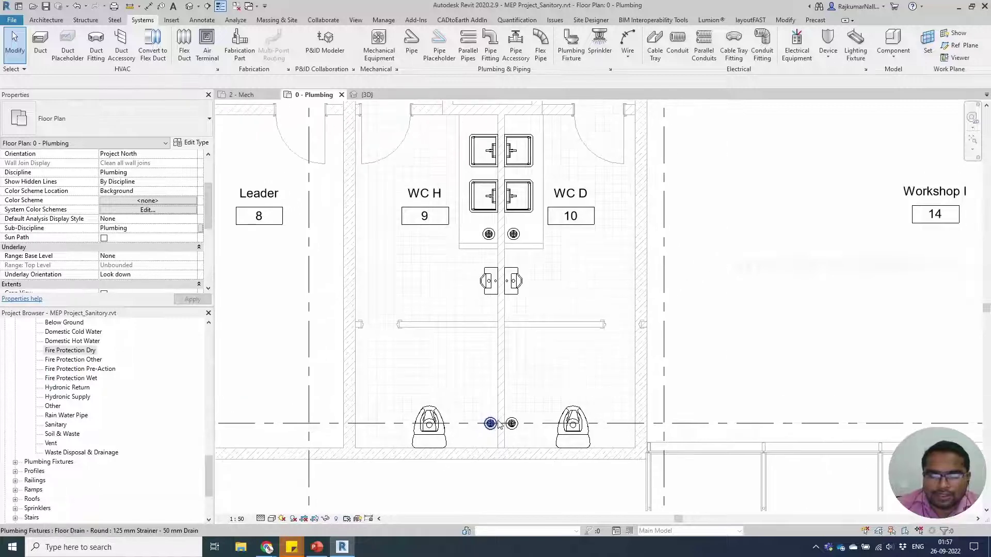
scroll(468, 447, up, 2)
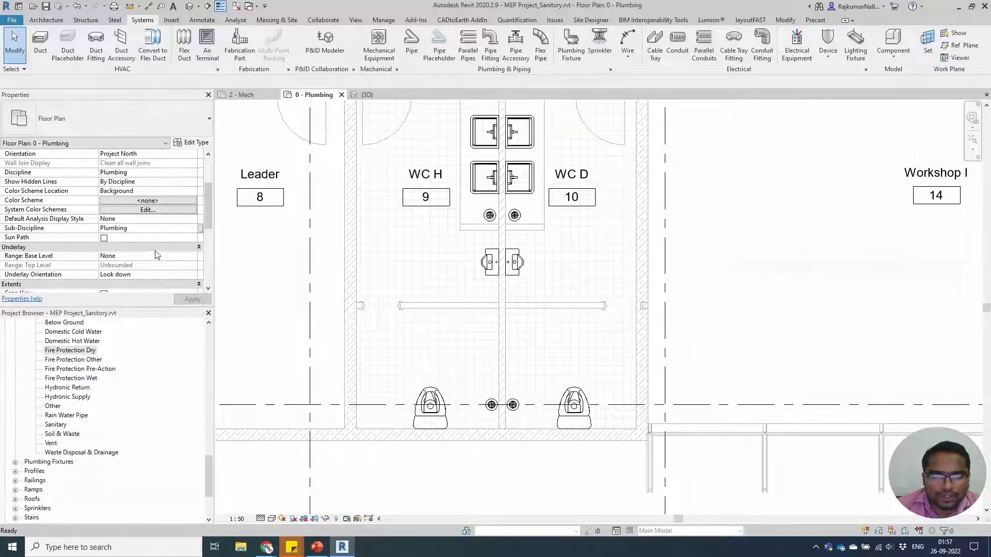
scroll(156, 243, down, 3)
scroll(157, 245, down, 1)
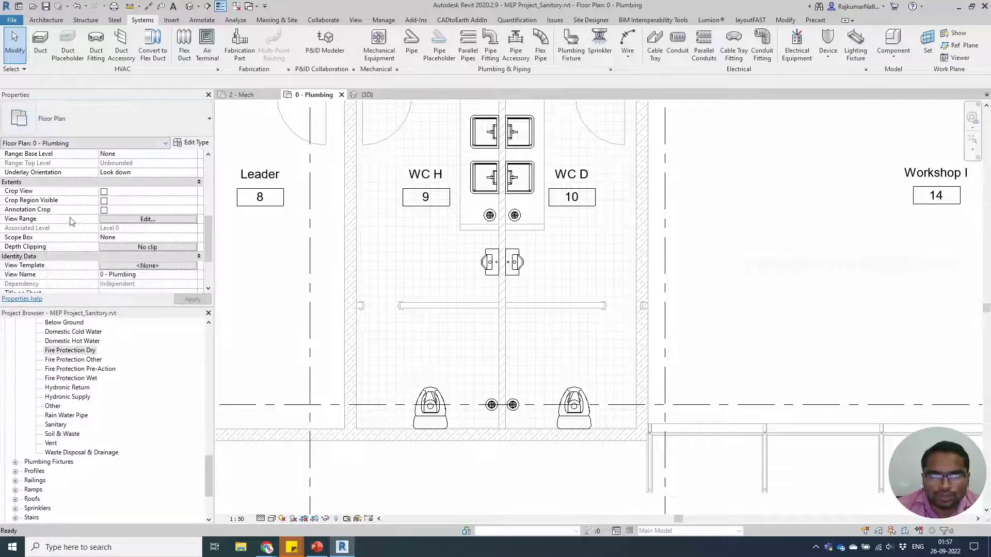
click(138, 219)
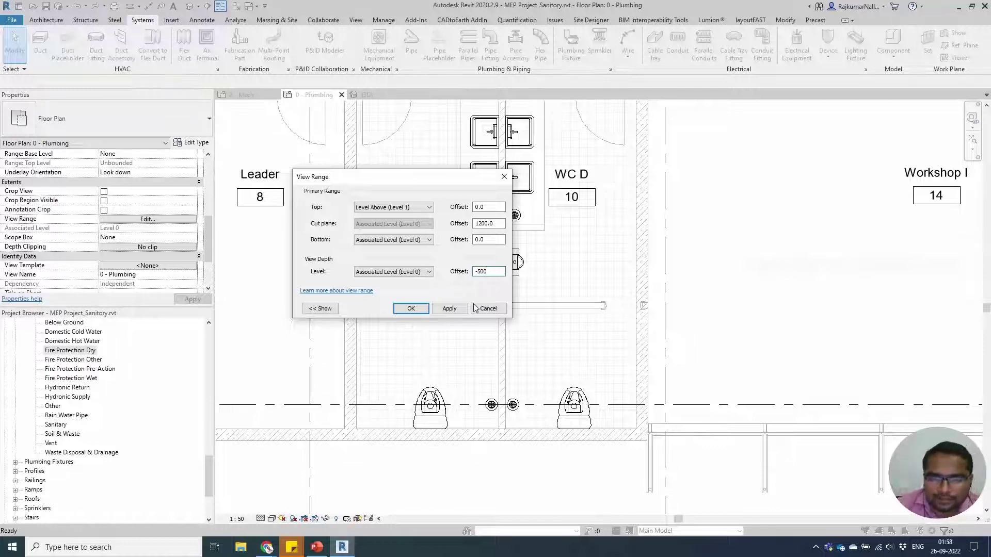
click(449, 308)
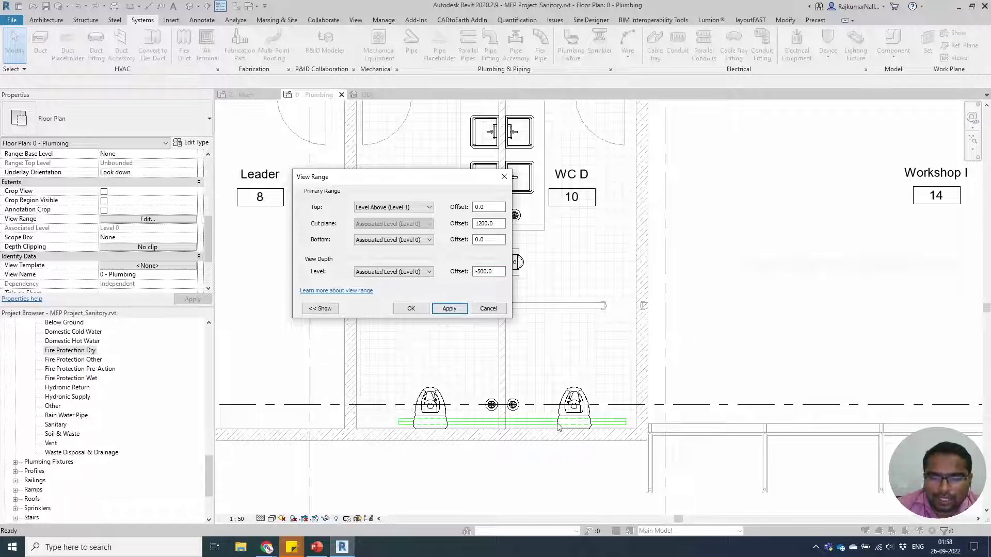
click(411, 309)
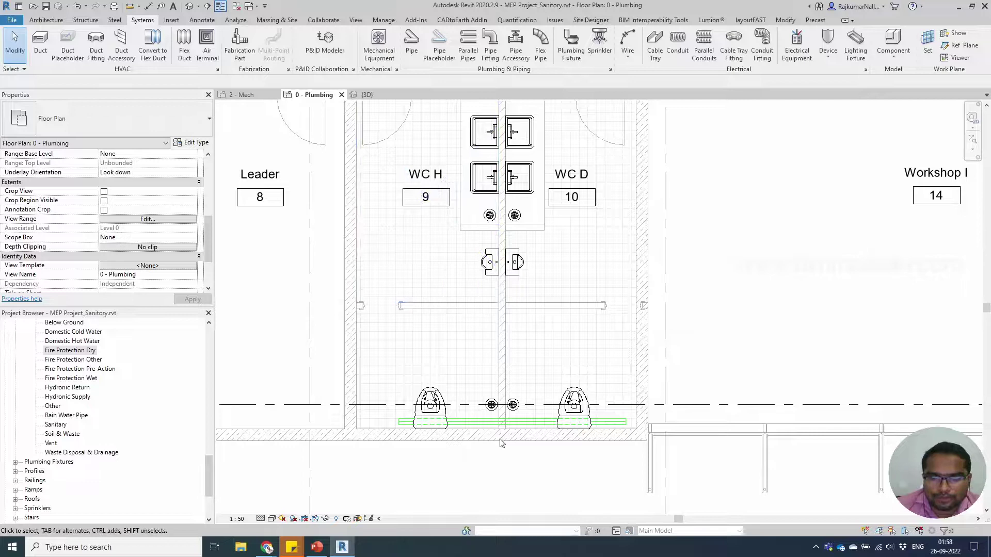
Create a building section line across WC H and WC D in front of the water closets, and flip it to face them
click(206, 6)
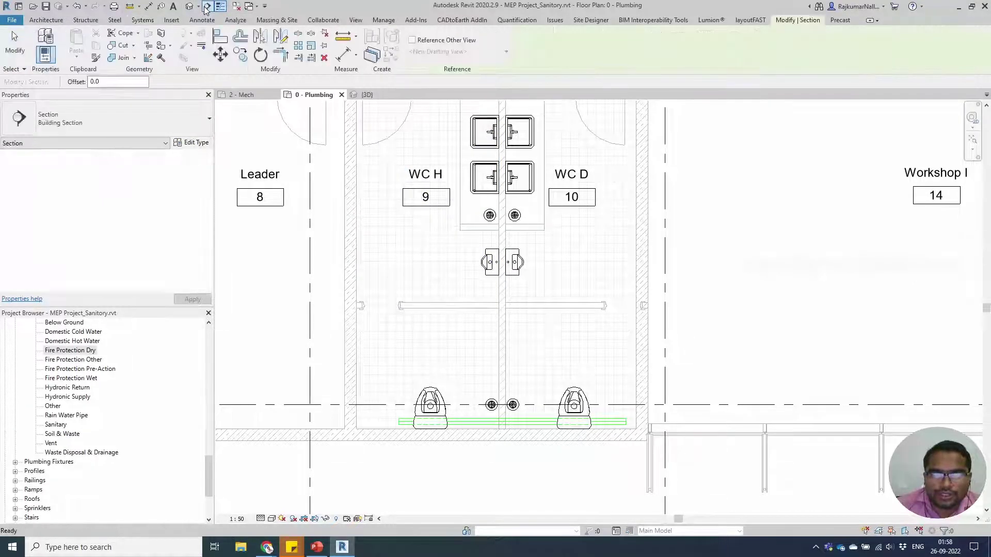
click(334, 379)
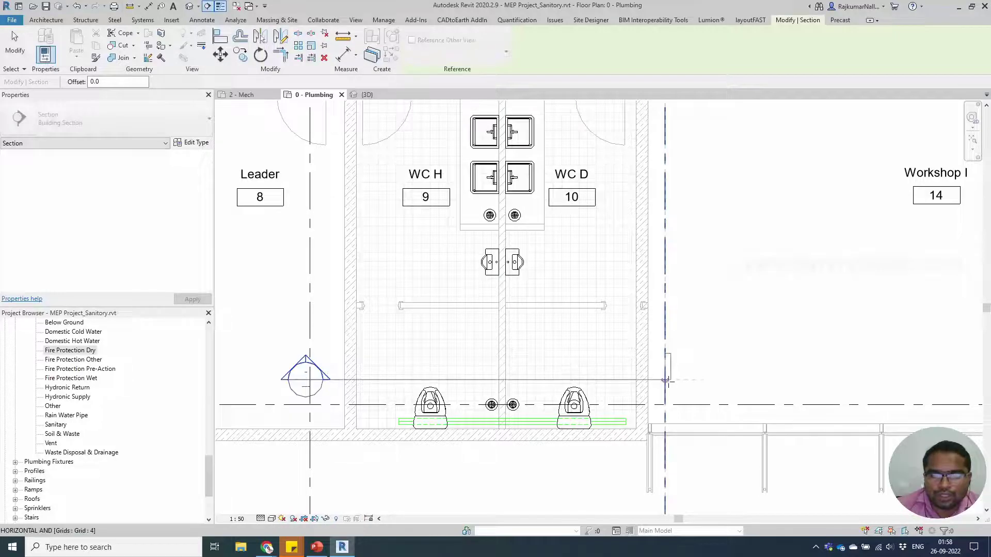
click(690, 380)
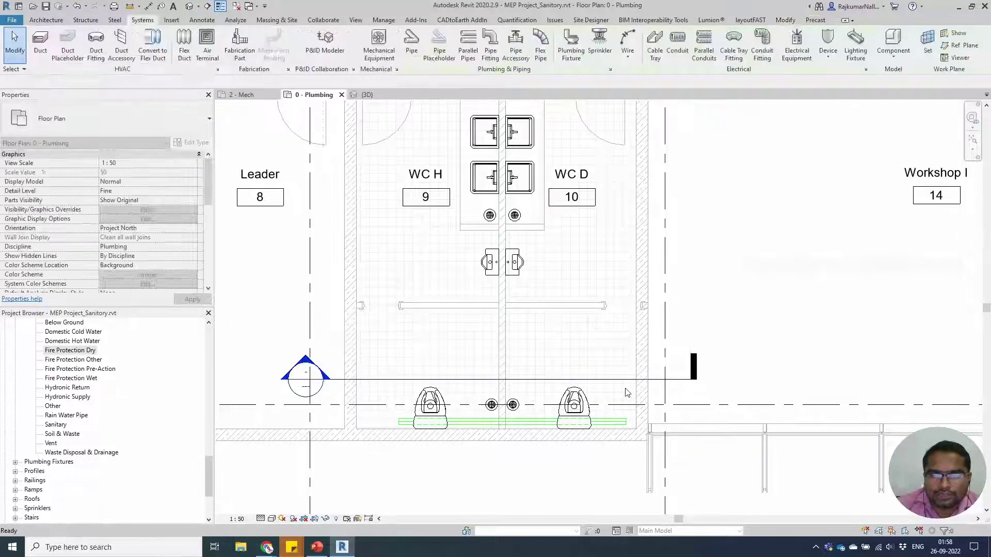
scroll(599, 377, down, 2)
scroll(599, 378, down, 2)
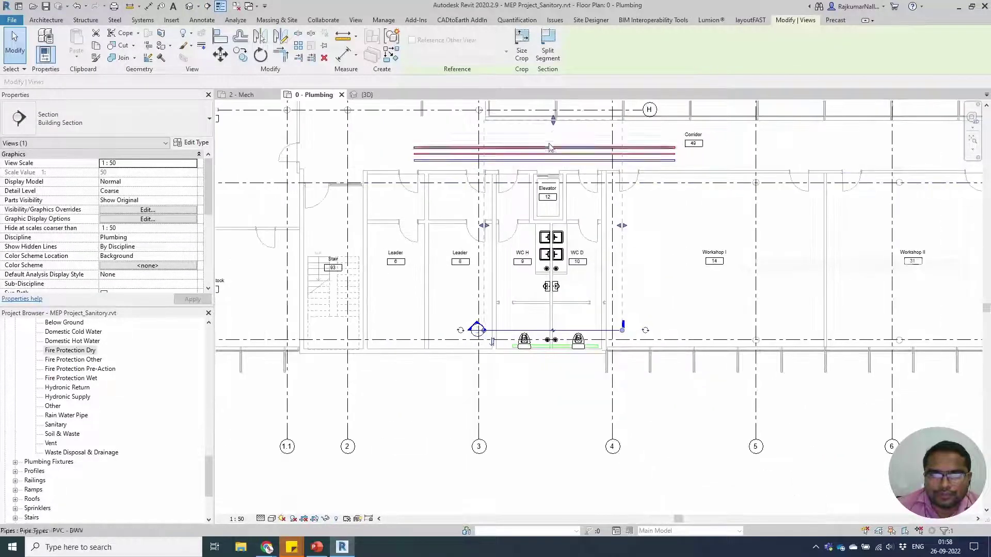
scroll(537, 360, up, 3)
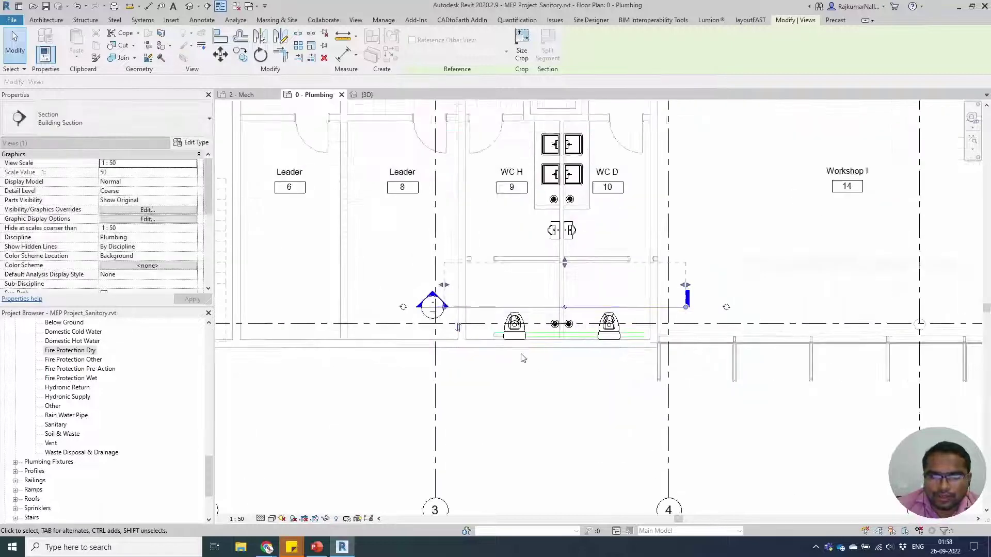
scroll(480, 367, up, 2)
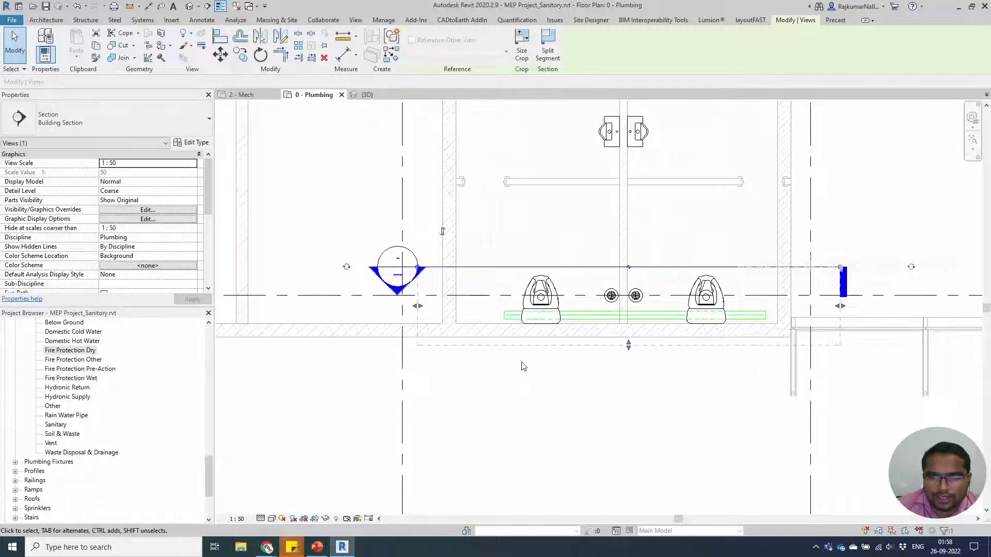
click(500, 355)
Open the new section through the water closets and set its detail level to Fine
double_click(397, 271)
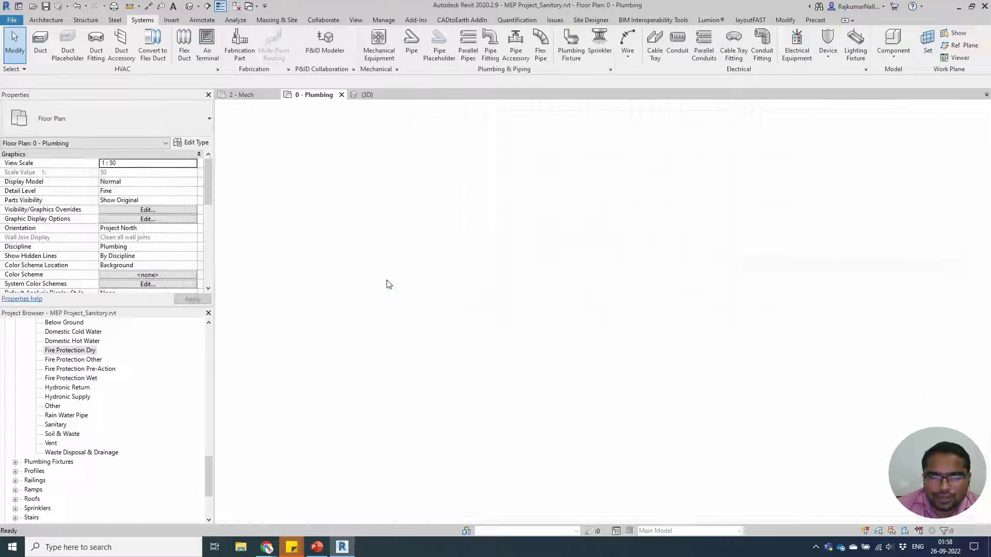
scroll(632, 493, up, 3)
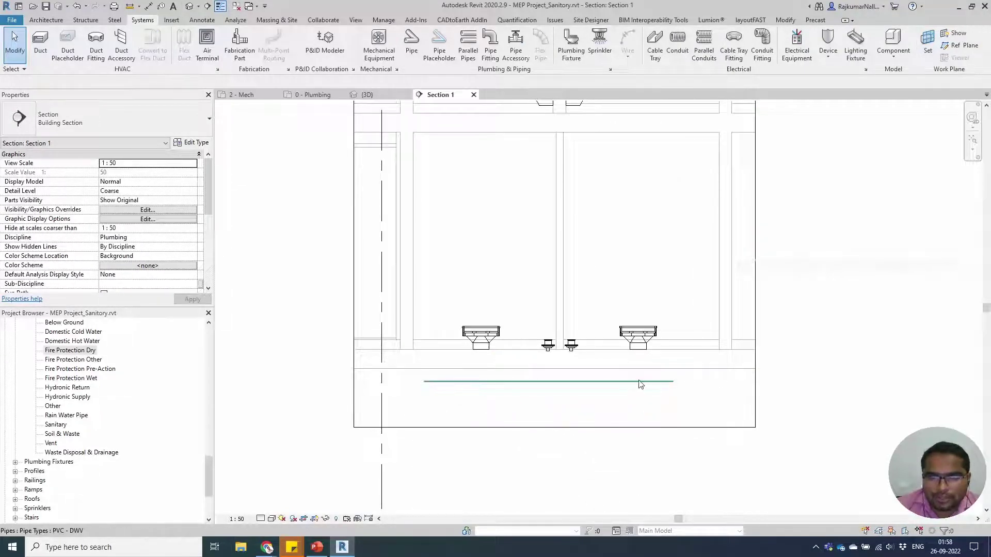
click(261, 519)
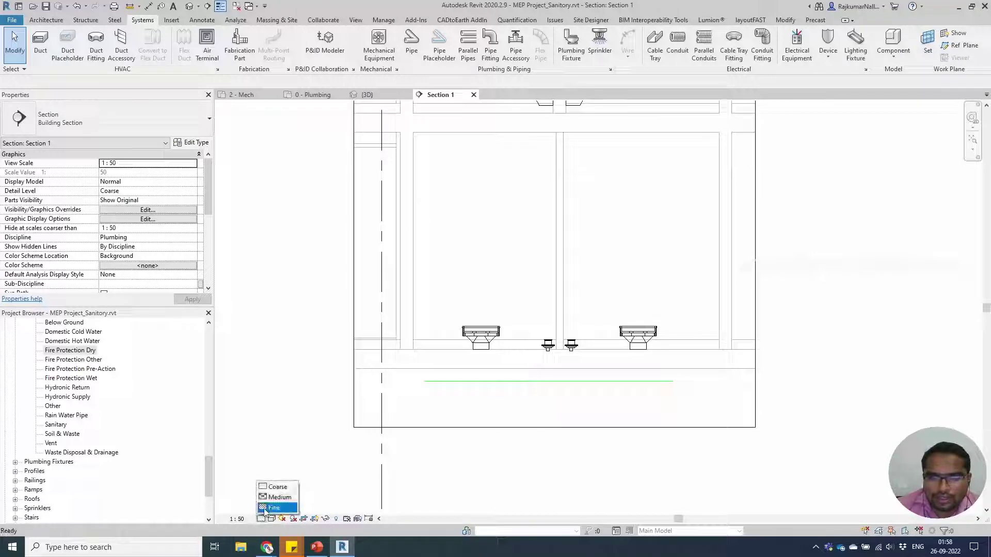
click(273, 507)
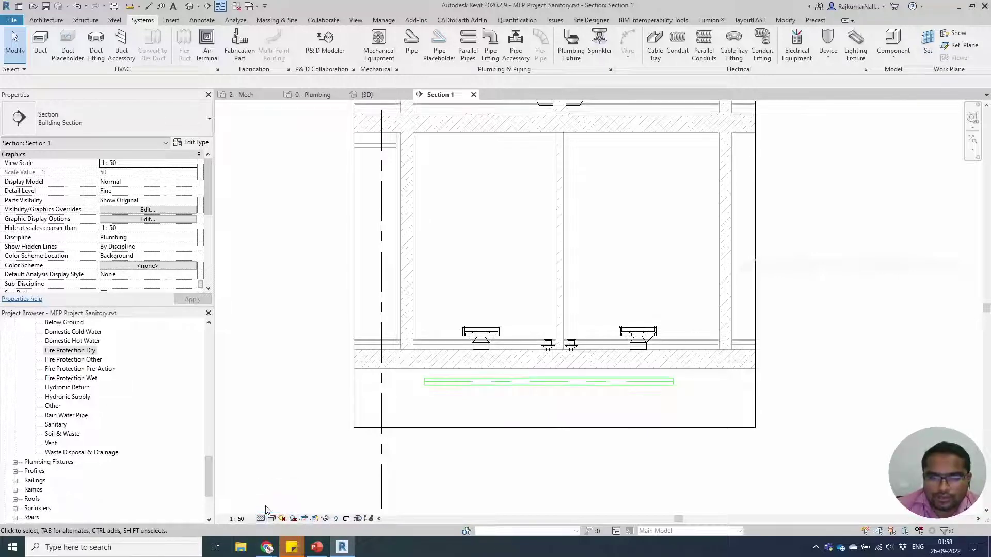
middle_drag(490, 465, 429, 485)
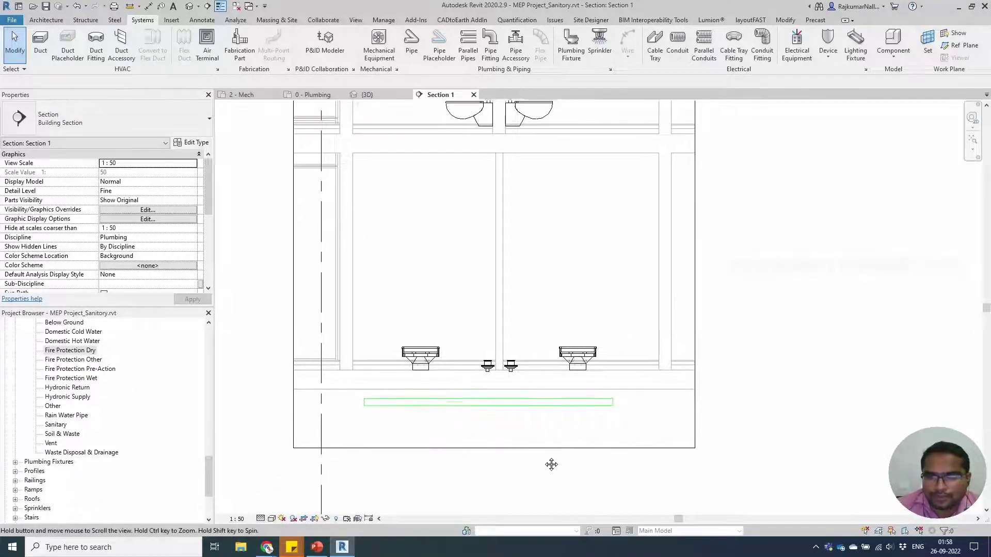
click(581, 347)
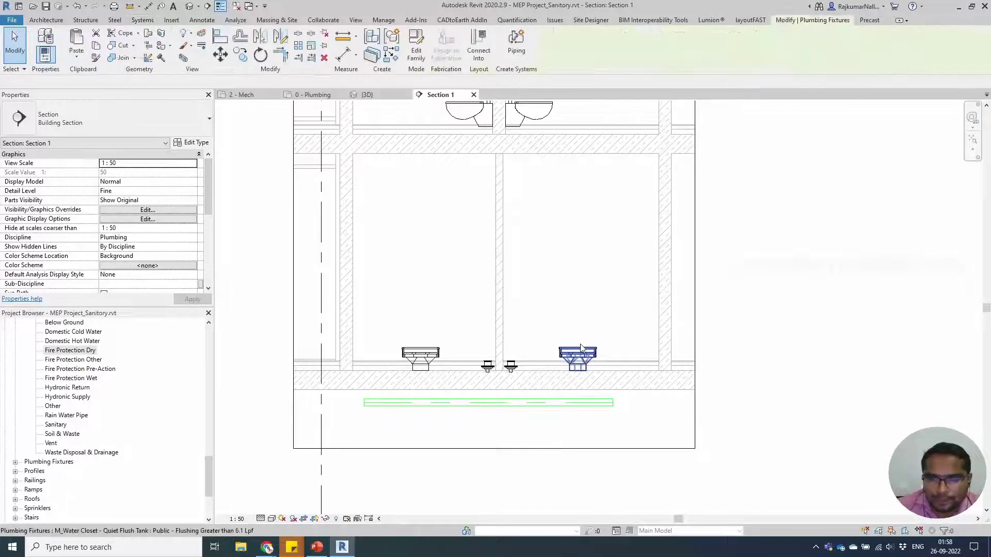
scroll(568, 444, up, 2)
scroll(568, 444, up, 1)
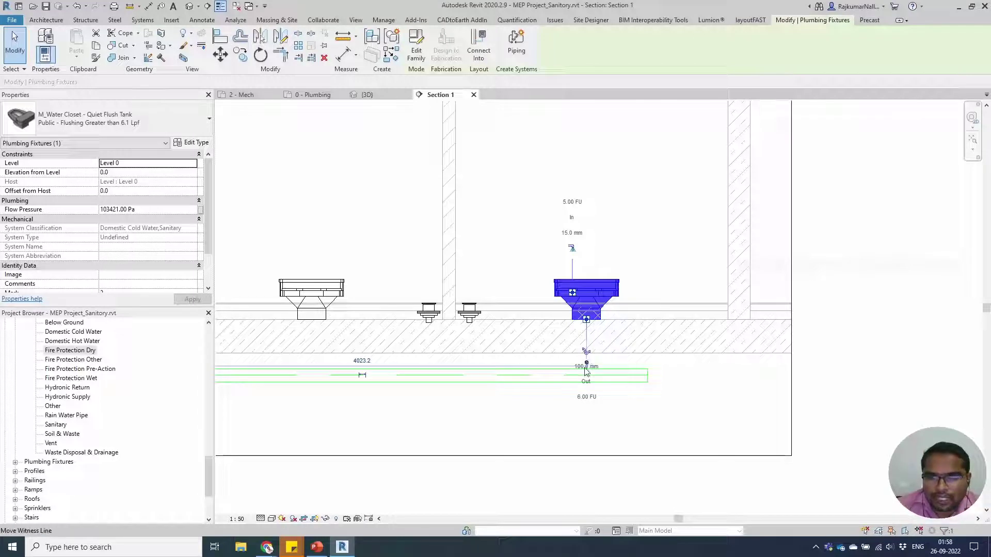
click(593, 358)
scroll(588, 353, up, 3)
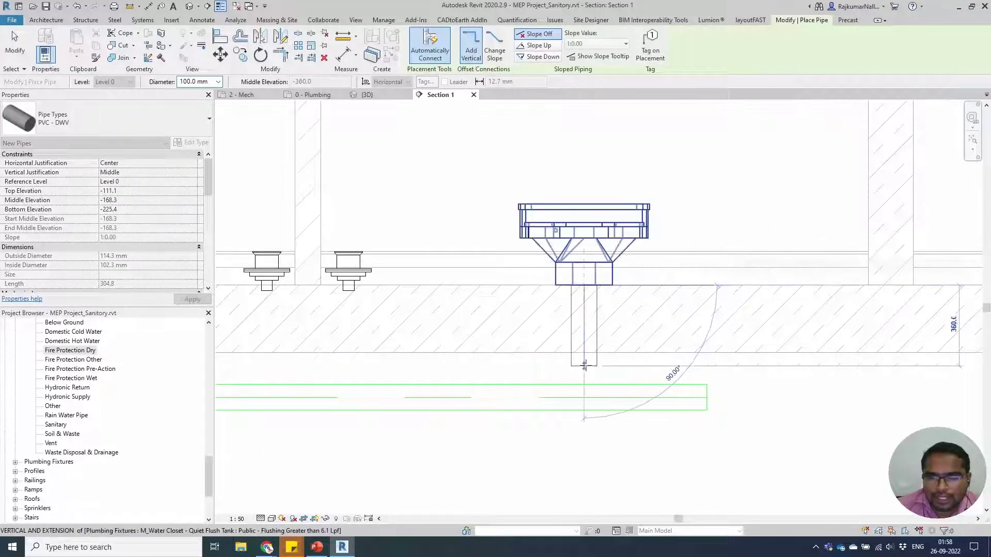
scroll(586, 364, down, 3)
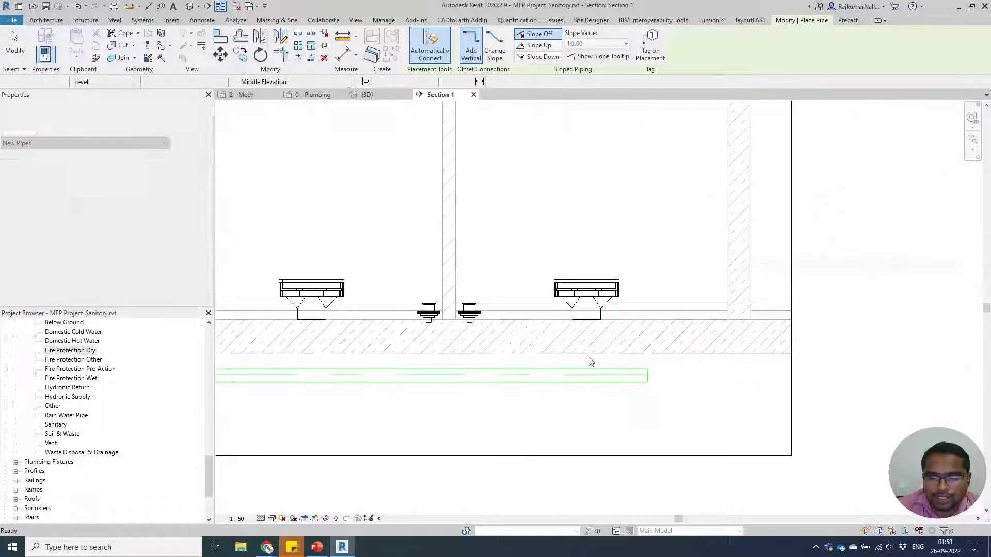
key(Escape)
key(Escape)
Try to draw a vertical 100 mm pipe 500 mm down from the WC H water closet's sanitary outlet to the pipe below
click(588, 322)
right_click(587, 320)
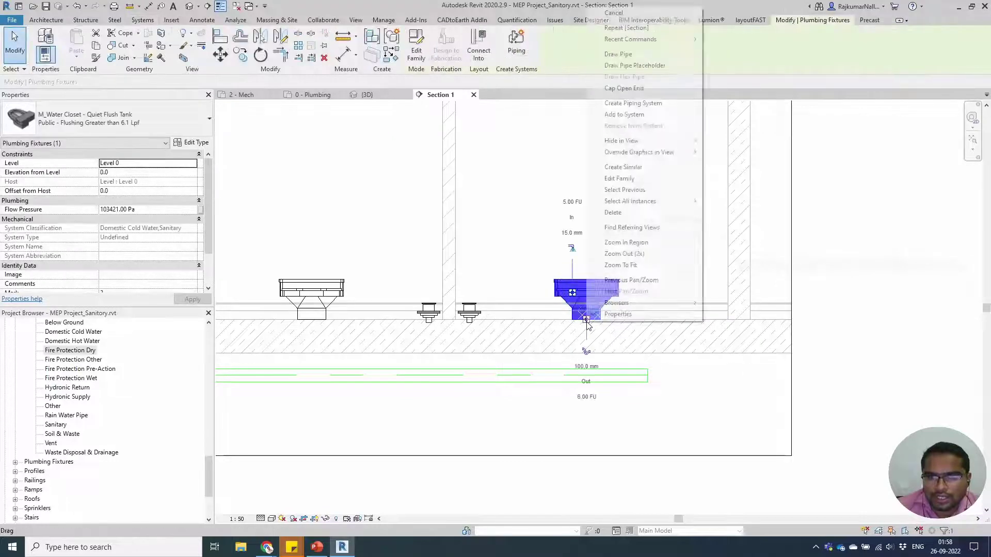
click(618, 54)
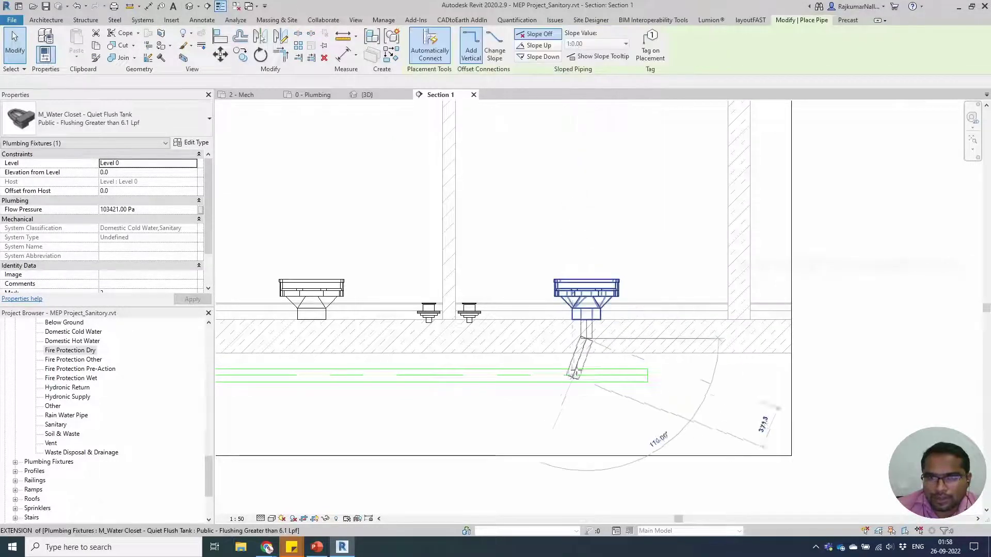
scroll(587, 376, up, 3)
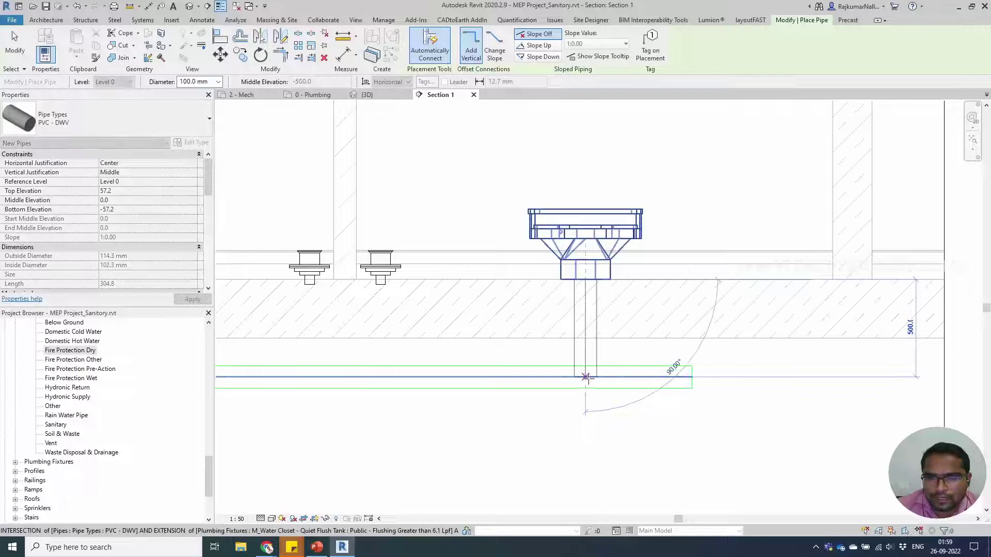
click(586, 375)
key(Escape)
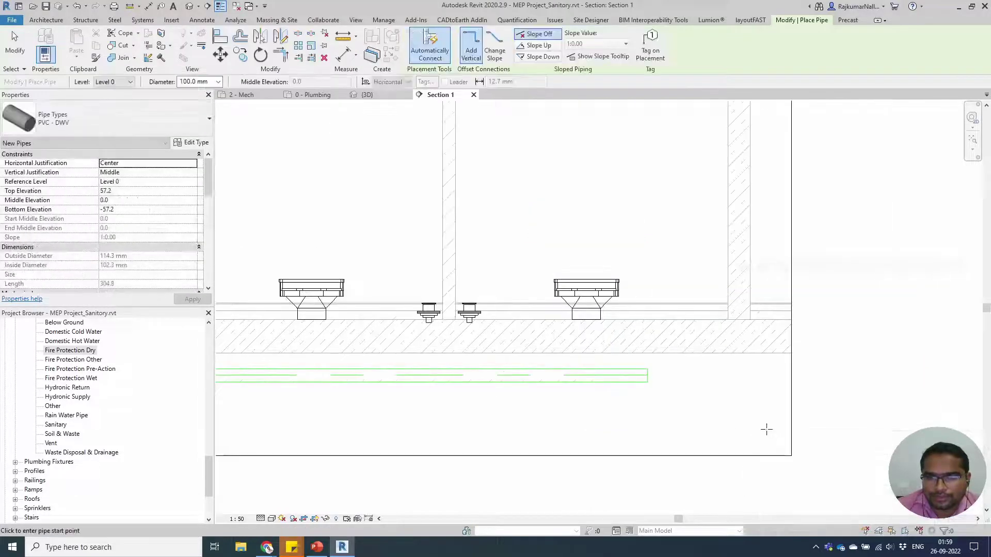
key(Escape)
key(Escape)
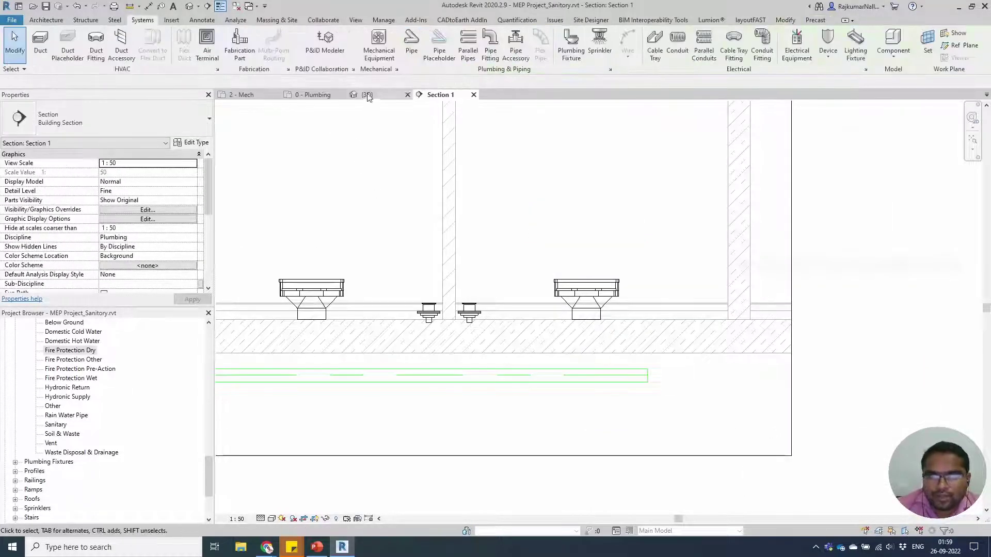
In the 0 - Plumbing plan, try to connect the WC H water closet's 100 mm Sanitary connector into the pipe behind it with Connect Into
click(314, 96)
scroll(532, 297, up, 3)
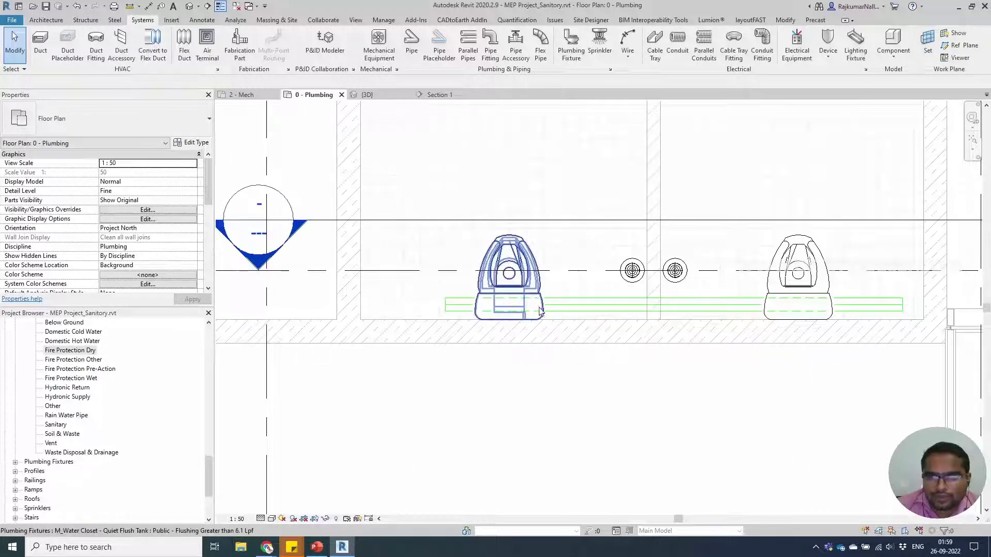
click(515, 285)
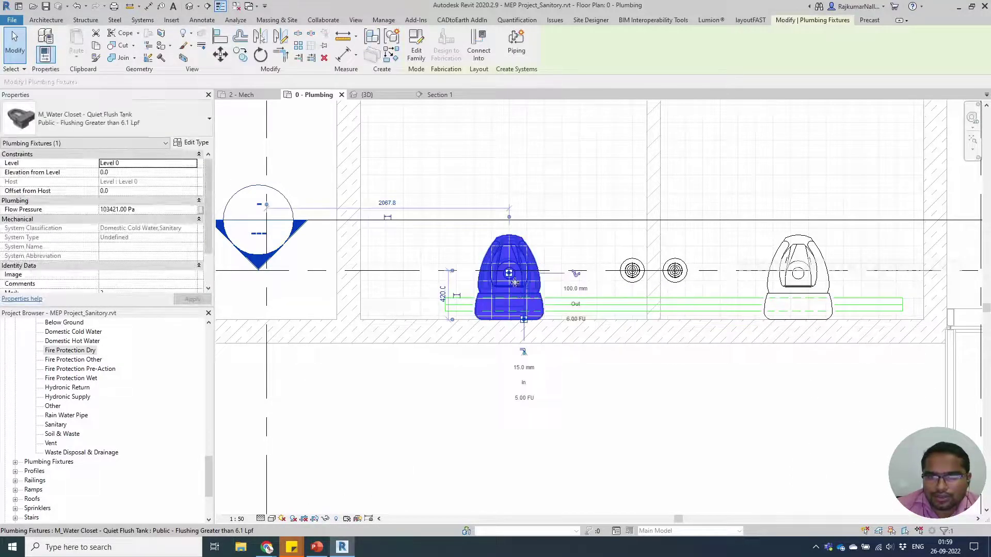
click(478, 48)
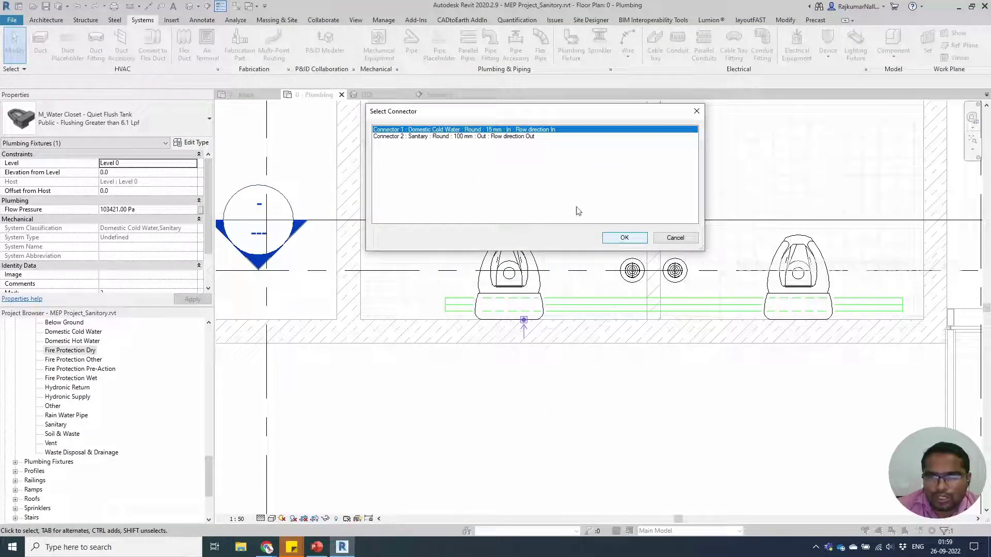
click(485, 137)
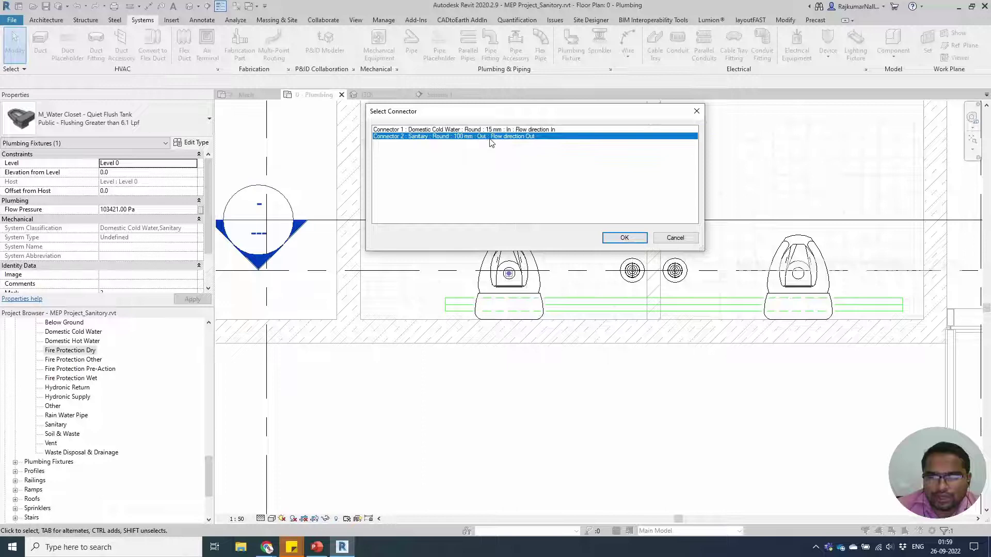
click(624, 238)
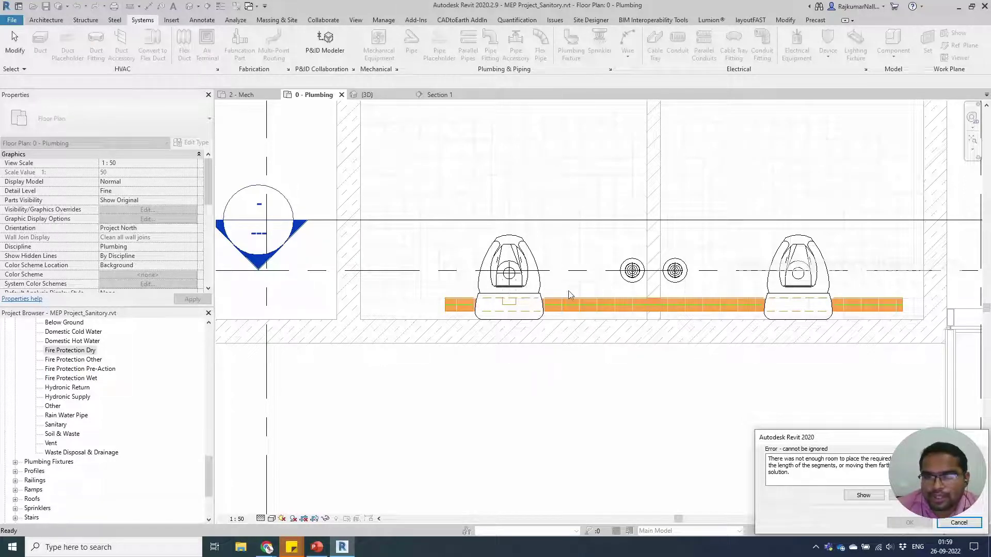
key(Escape)
Draw a 100 mm pipe from the WC H water closet's outlet at 30° toward the main, about 177 mm long, with Inherit Elevation and Inherit Size on
click(538, 280)
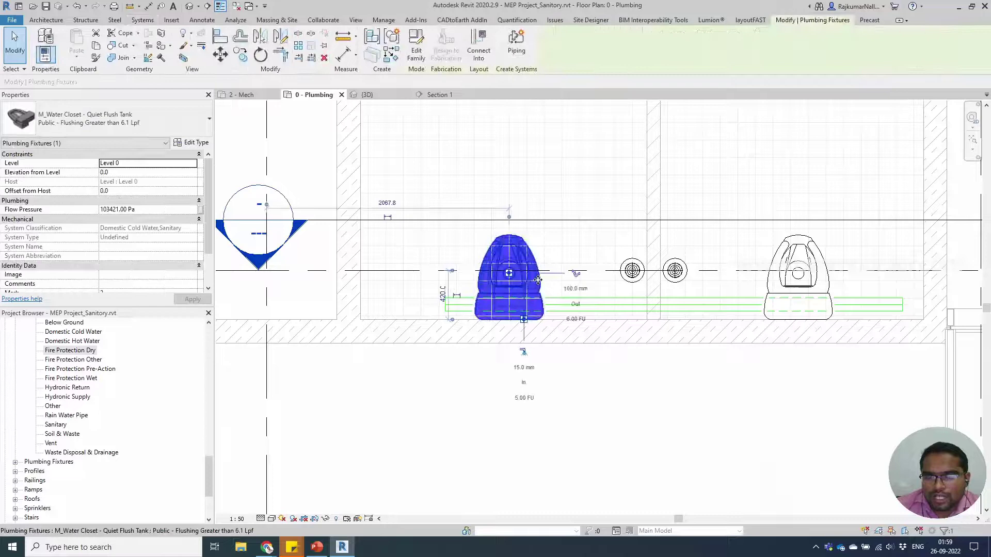
right_click(509, 283)
click(534, 269)
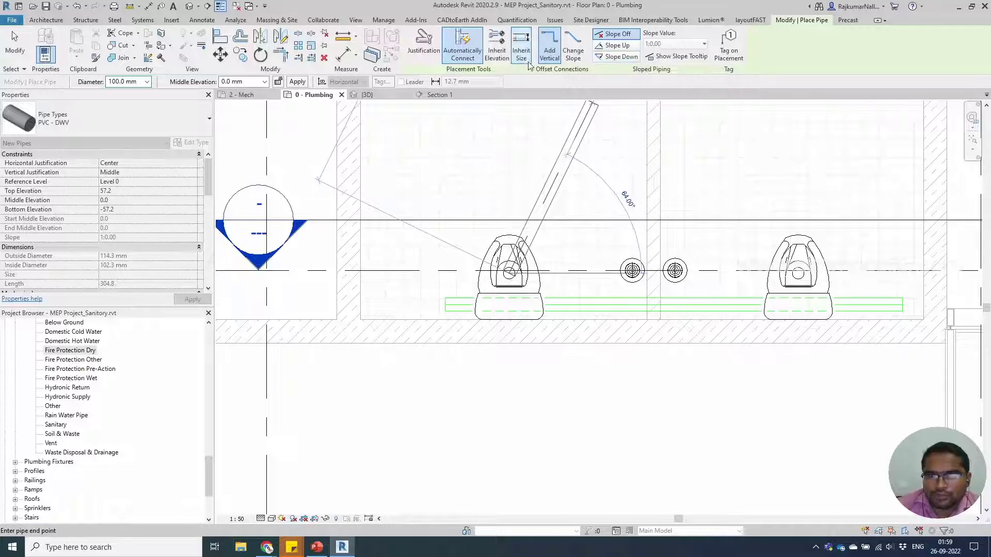
click(496, 54)
click(521, 54)
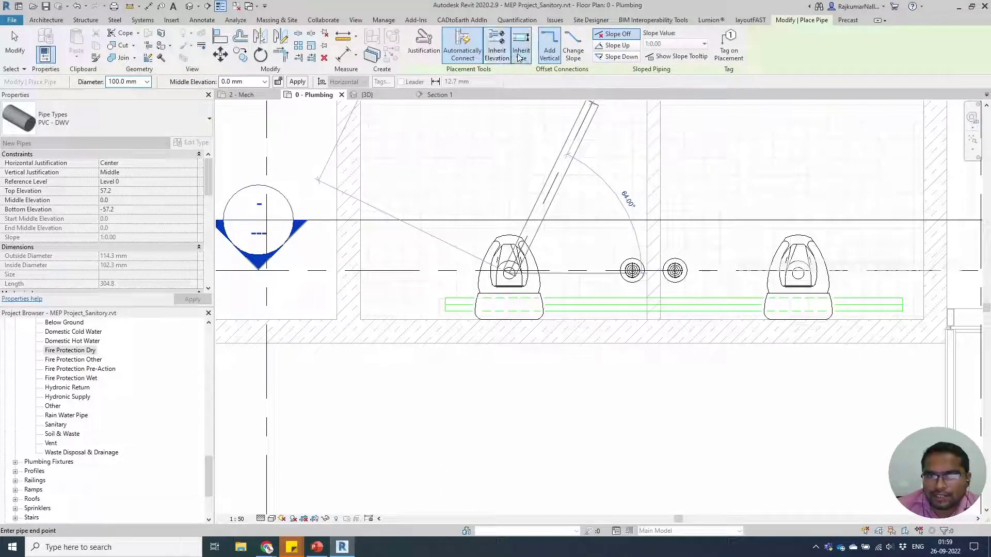
scroll(546, 286, up, 2)
scroll(545, 287, up, 1)
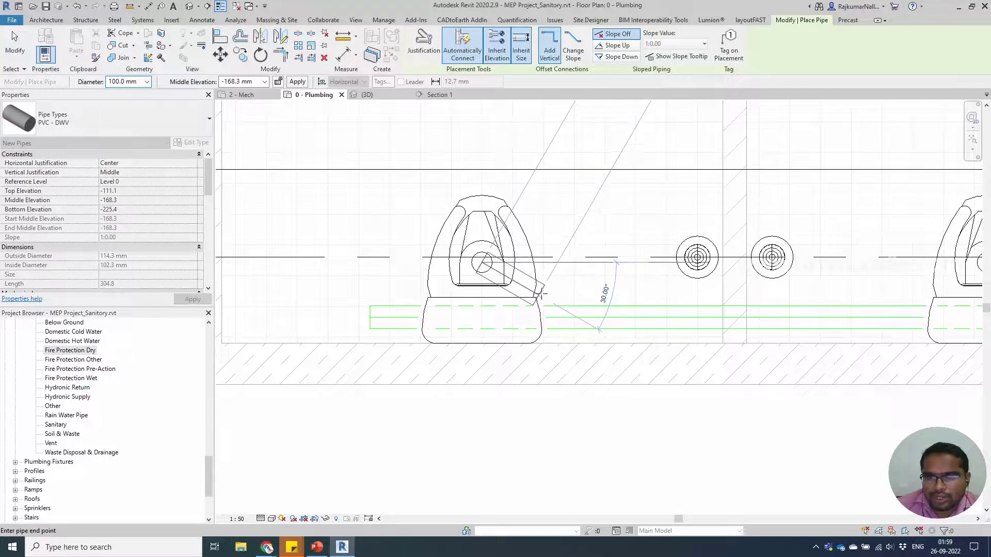
click(542, 298)
key(Escape)
key(Escape)
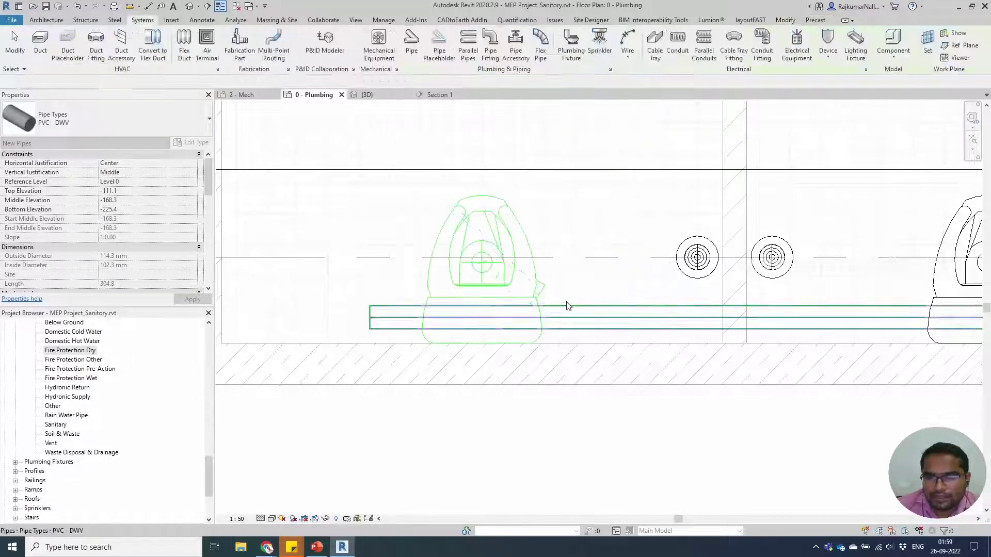
Set the middle elevation of the angled 100 mm branch pipe from the WC H water closet to -500 mm
click(524, 286)
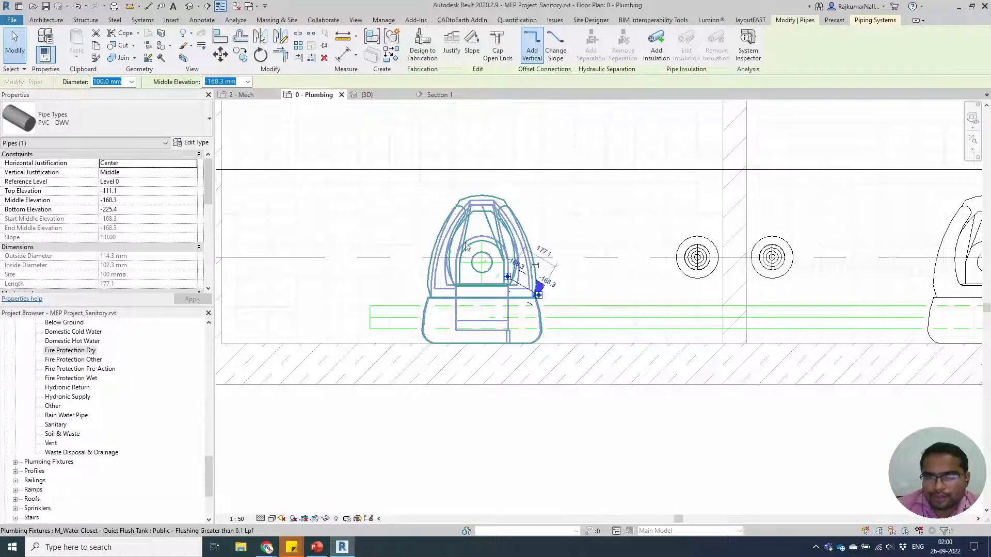
key(Escape)
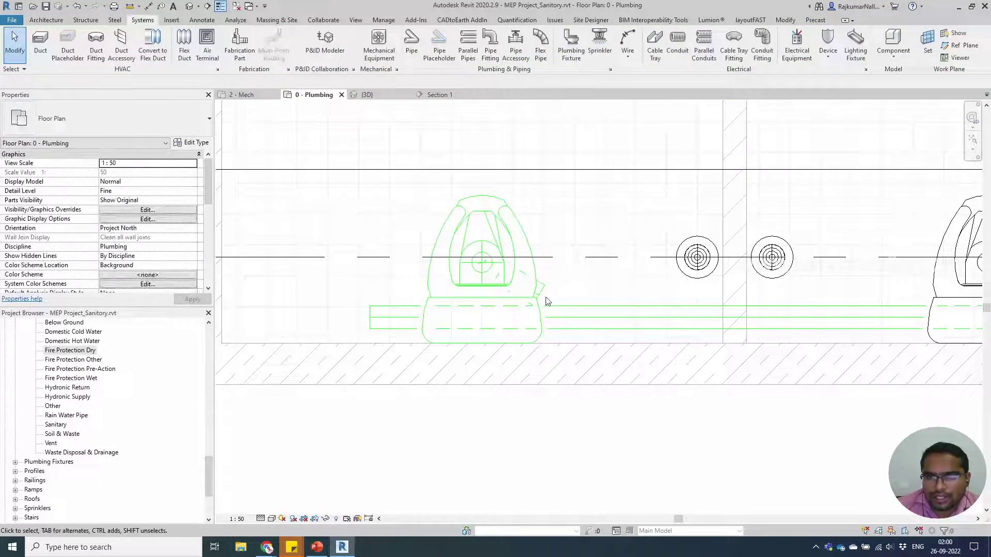
click(539, 294)
key(Escape)
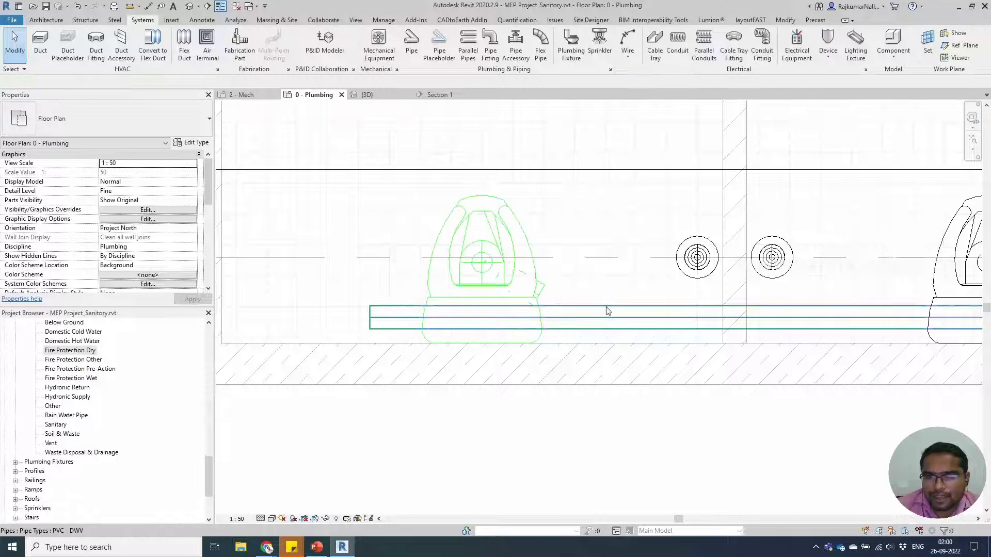
click(543, 289)
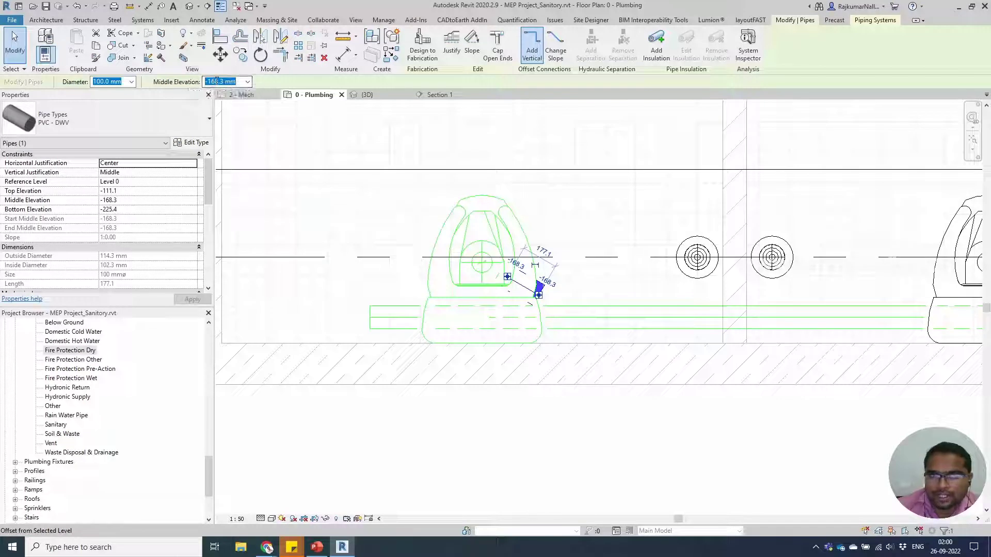
text(-500)
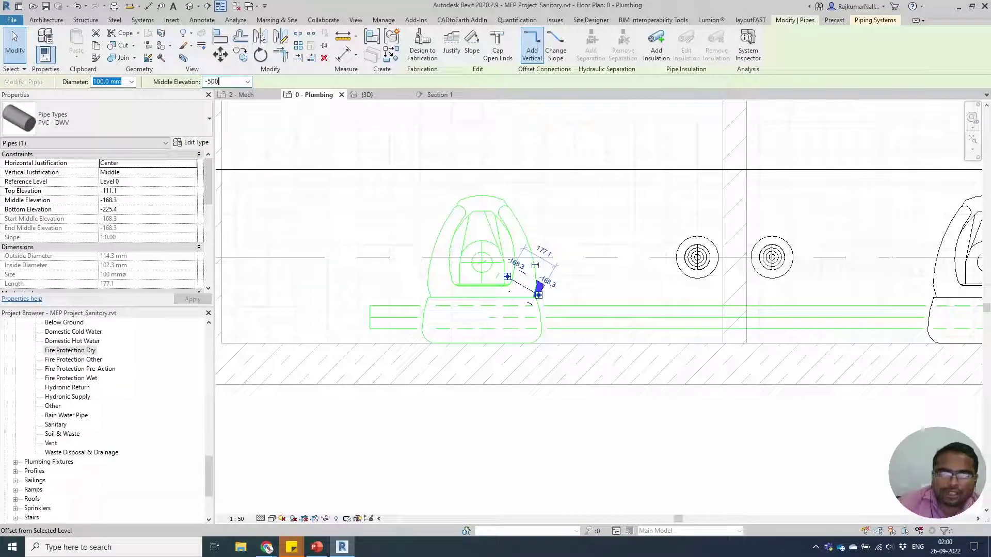
key(Return)
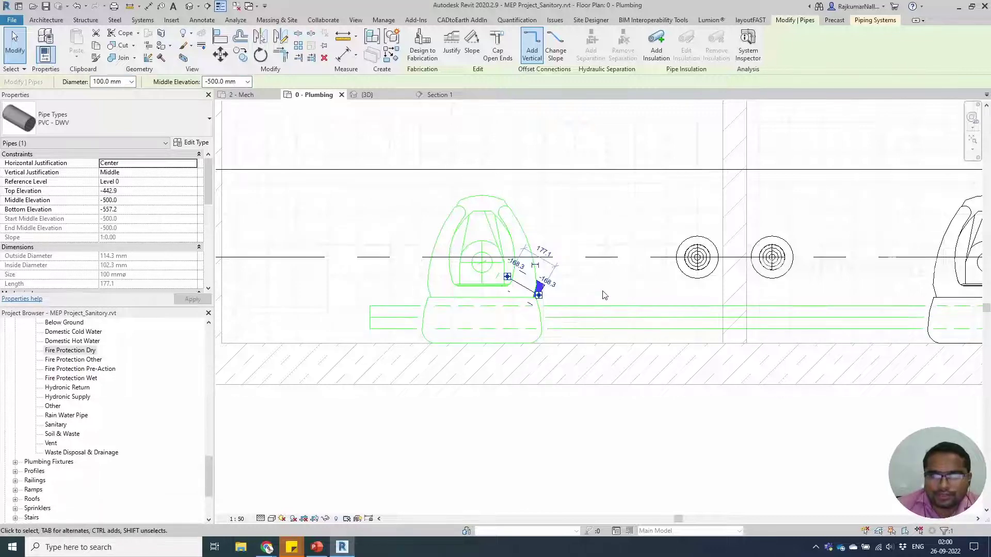
key(Escape)
Extend the WC H water closet's angled branch pipe to the 100 mm main with Trim/Extend Single Element
click(493, 253)
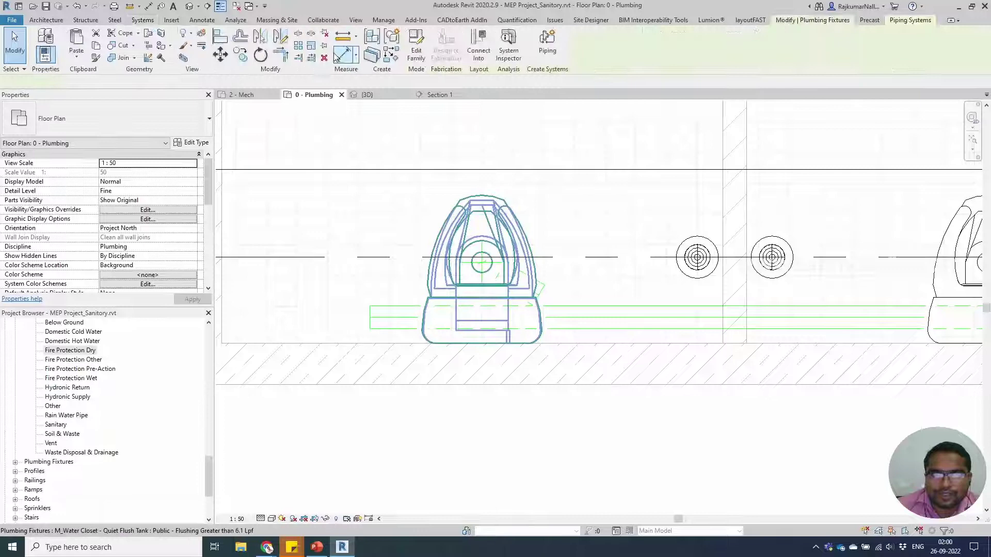
key(Escape)
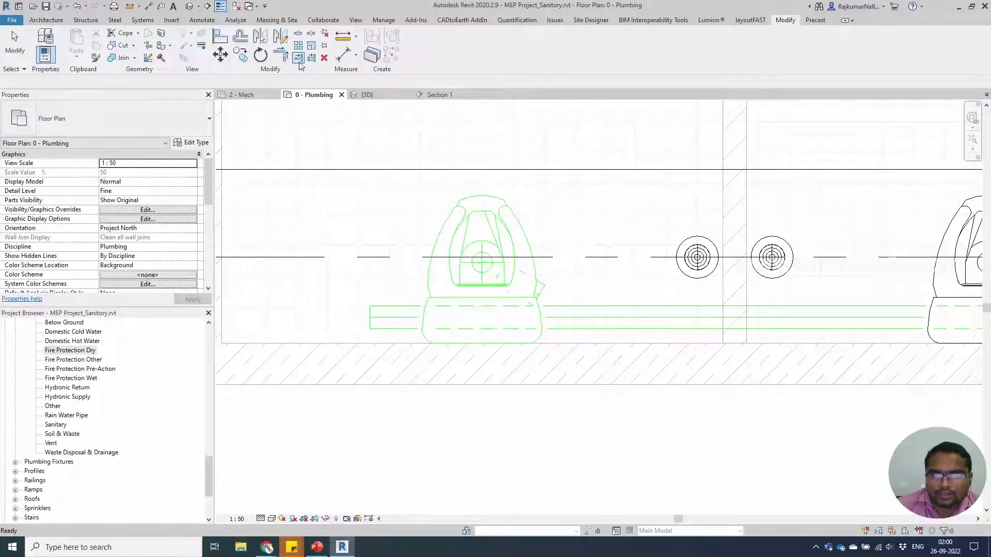
click(298, 57)
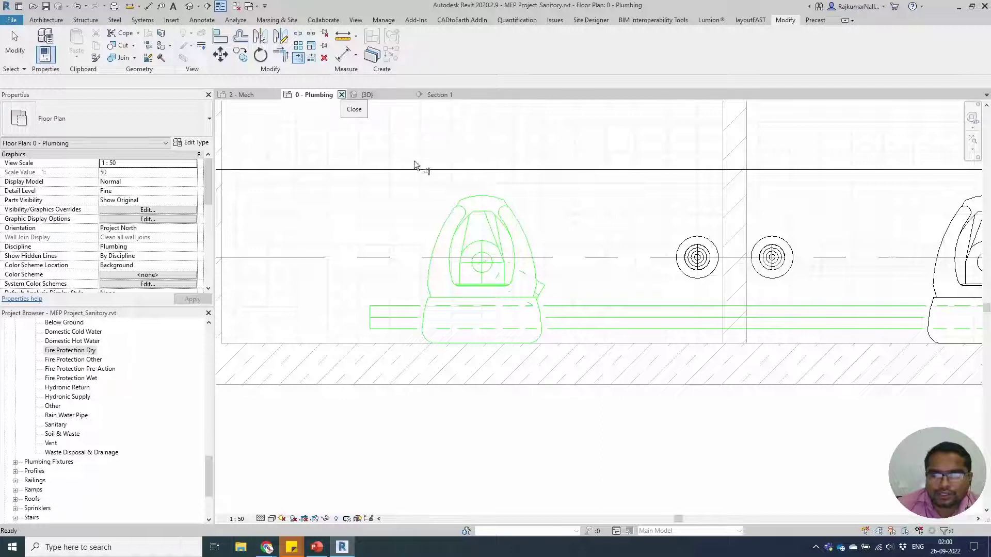
click(597, 323)
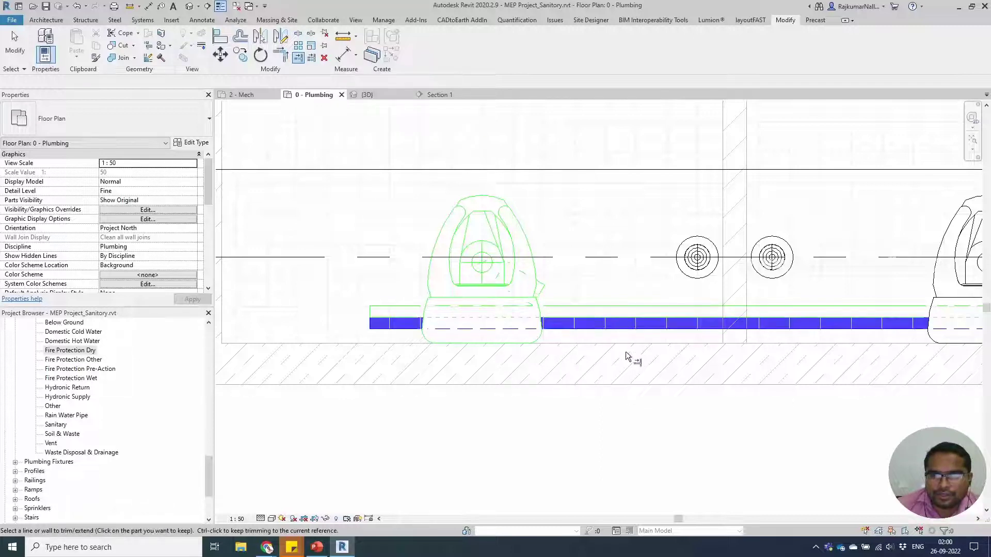
click(557, 299)
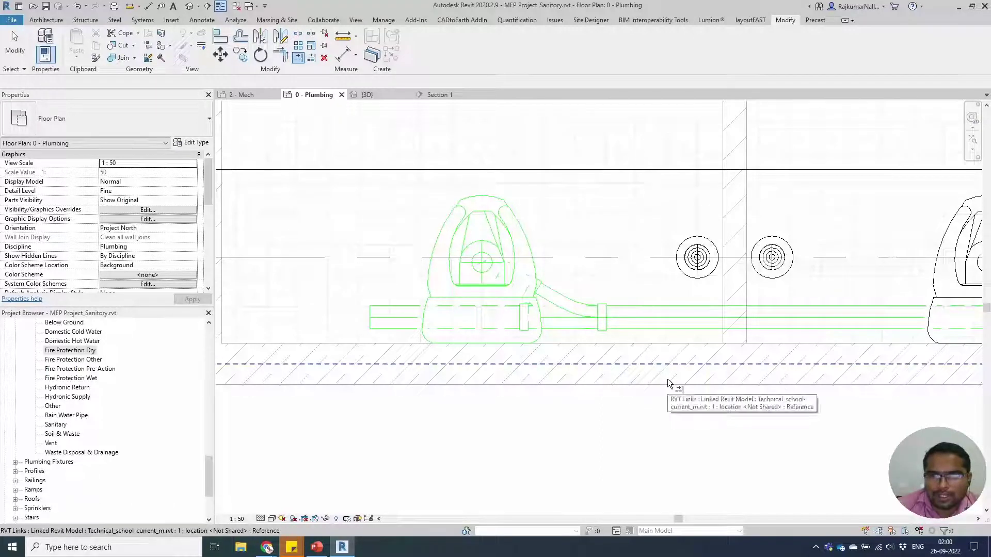
key(Escape)
key(Escape)
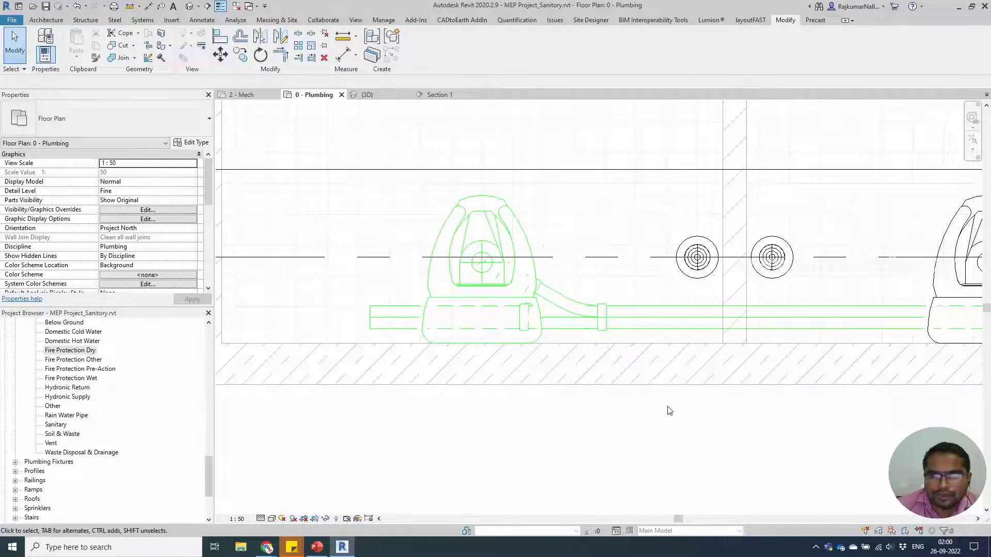
In the 3D view, cap the open end of the short main pipe segment upstream of the WC H branch
click(367, 95)
shift+middle_drag(598, 356, 465, 424)
scroll(614, 356, up, 5)
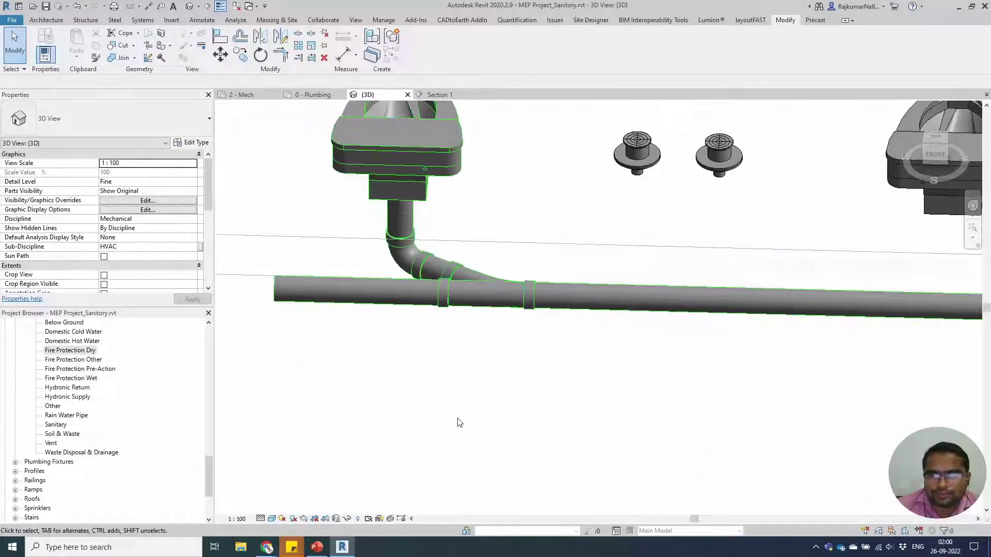
click(338, 296)
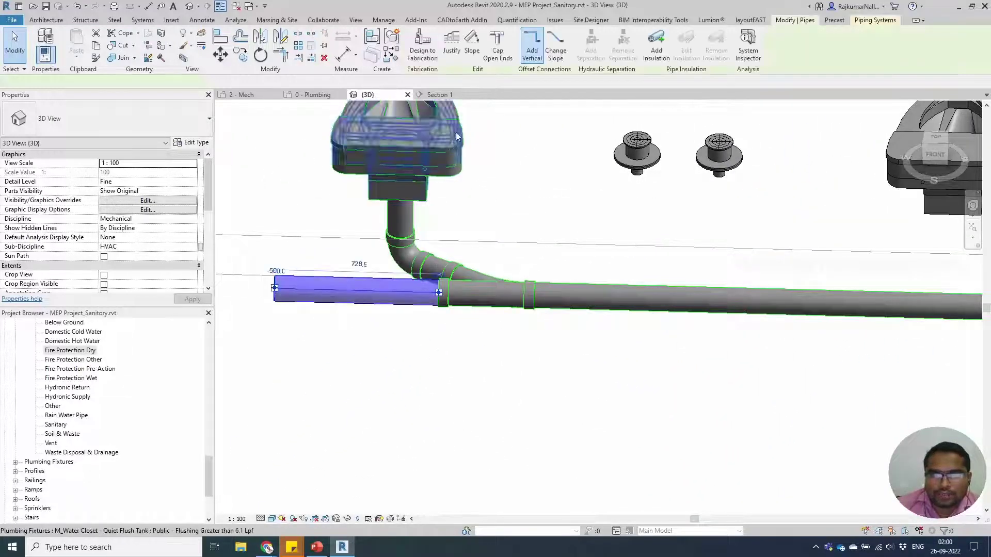
click(505, 52)
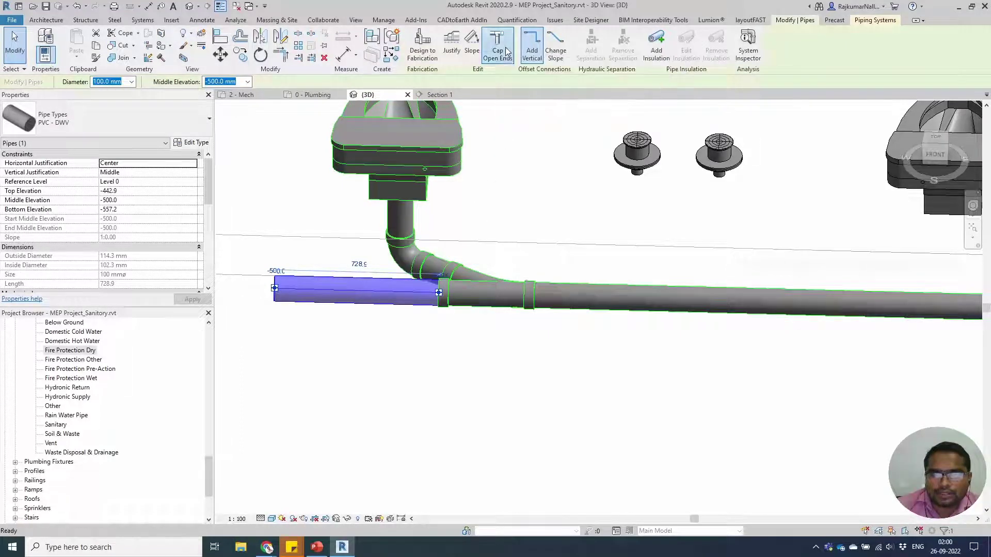
shift+middle_drag(556, 353, 595, 458)
key(Escape)
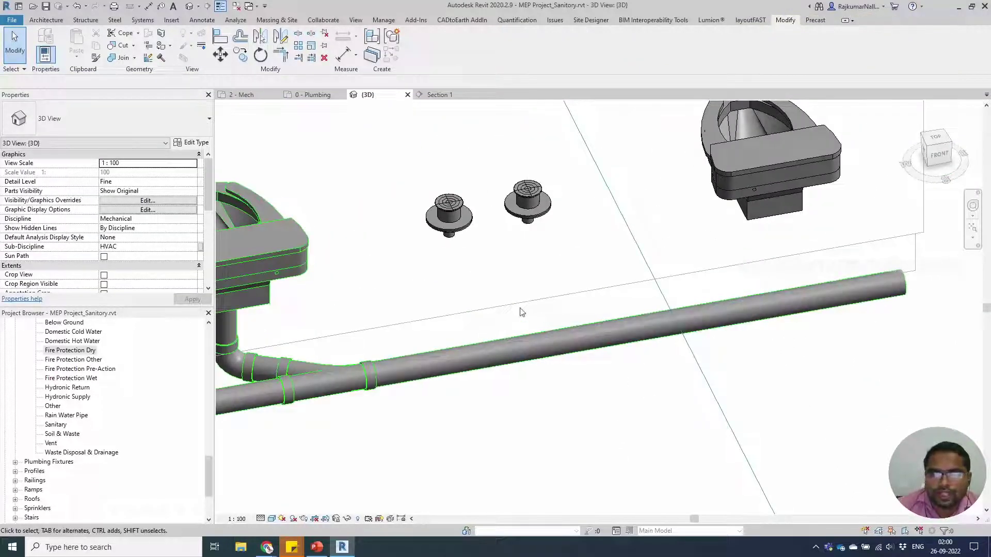
In the 0 - Plumbing plan, try to connect the floor drain nearer the WC H water closet to the main with Connect Into
click(457, 222)
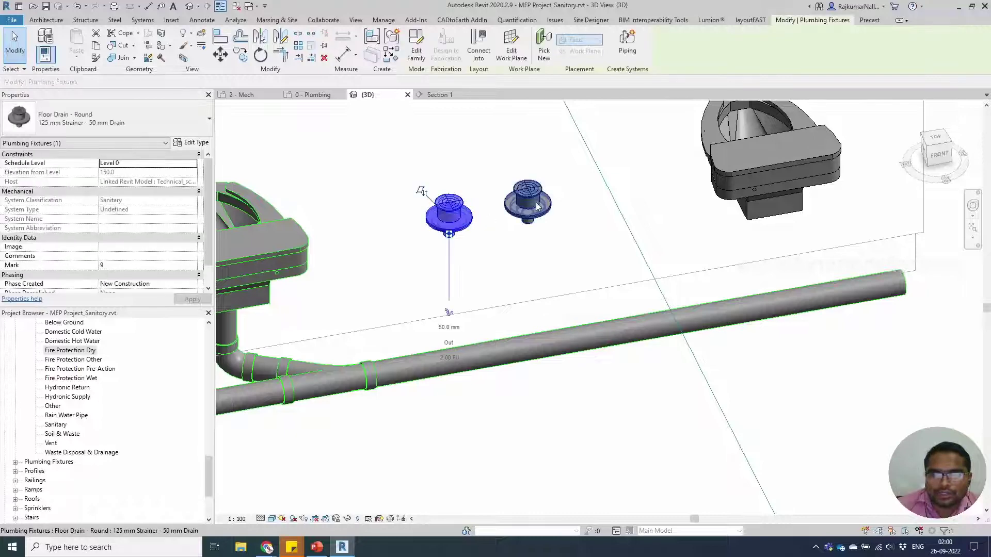
click(527, 202)
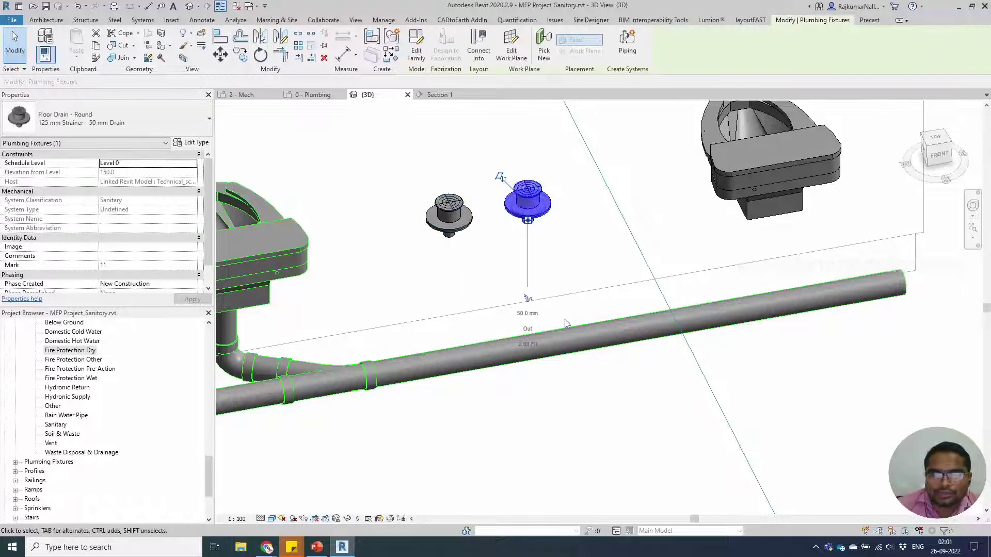
key(Escape)
click(316, 95)
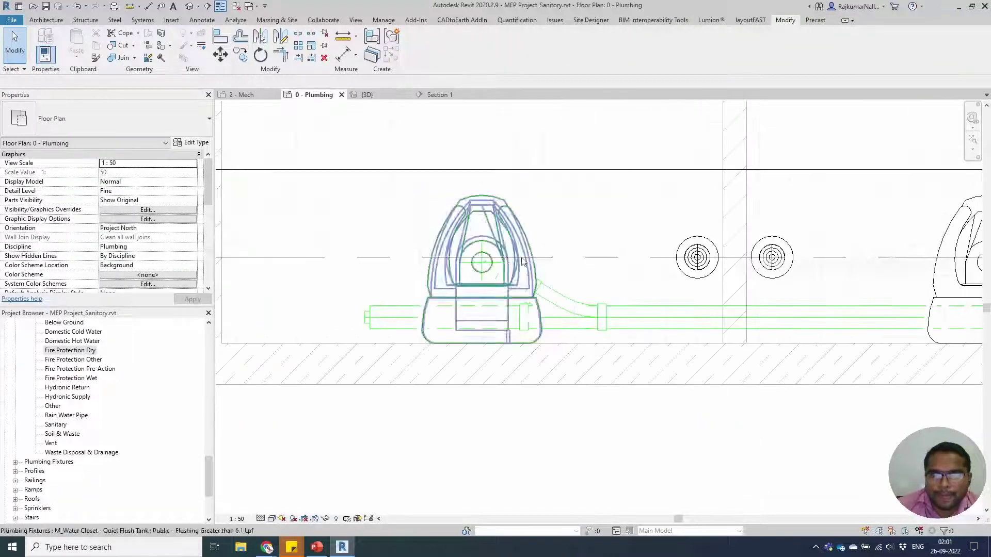
click(700, 277)
middle_drag(723, 328, 555, 323)
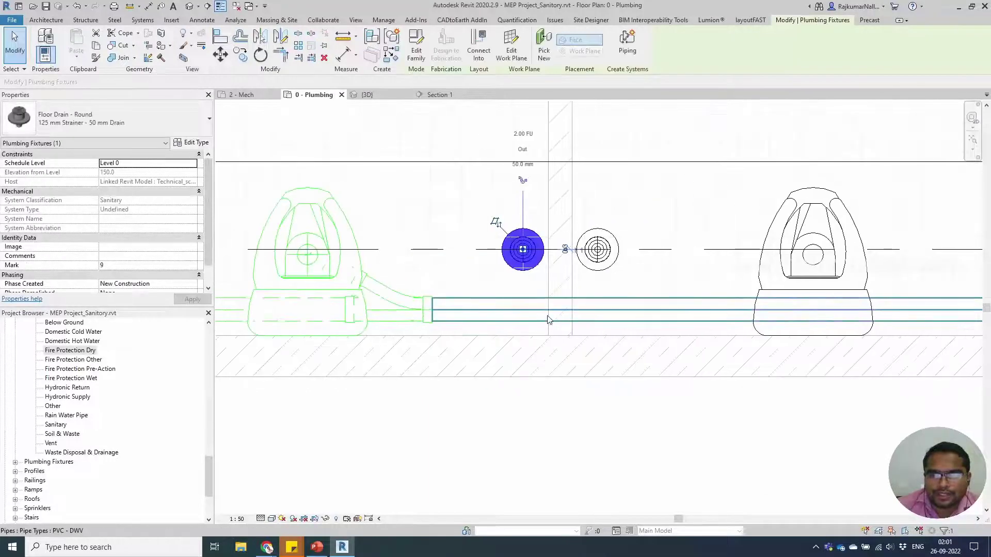
key(Escape)
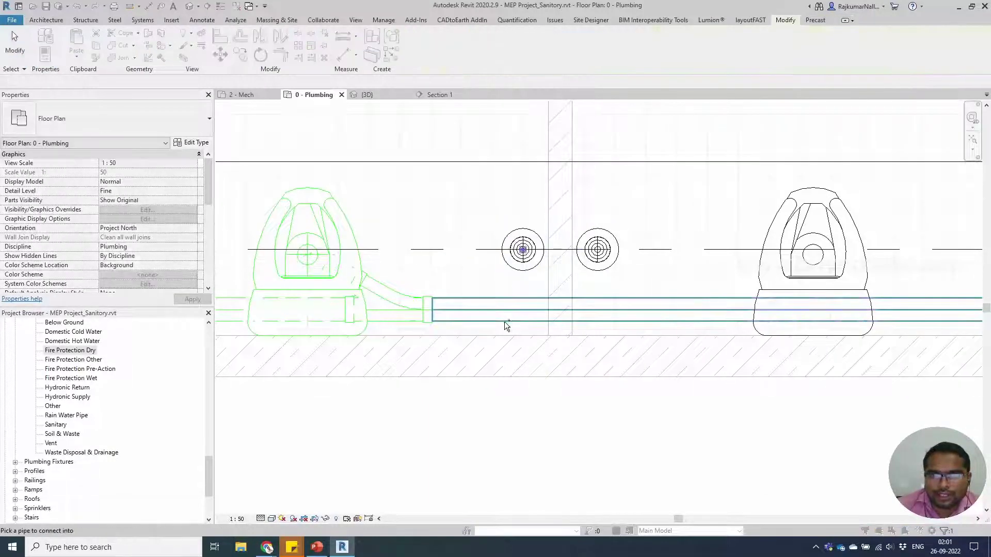
click(514, 327)
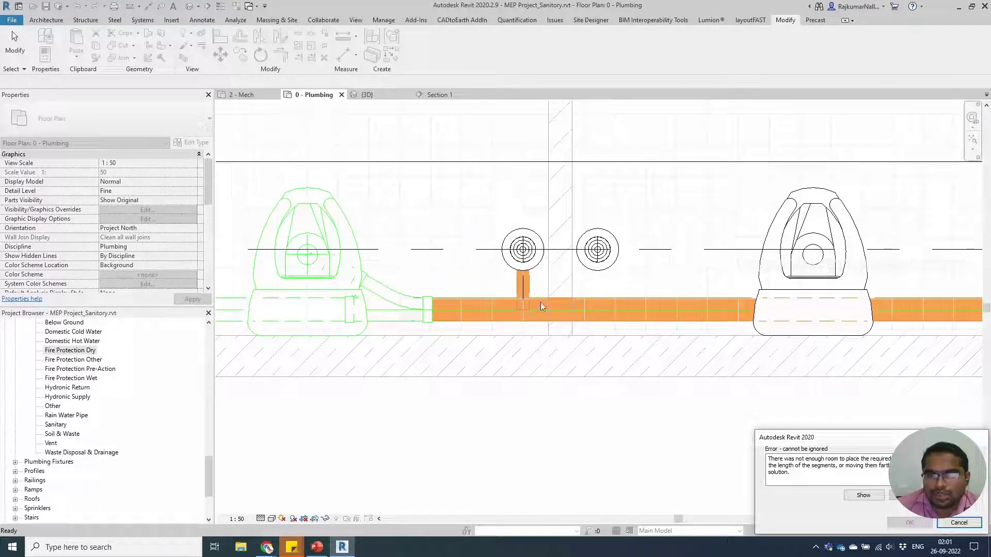
key(Escape)
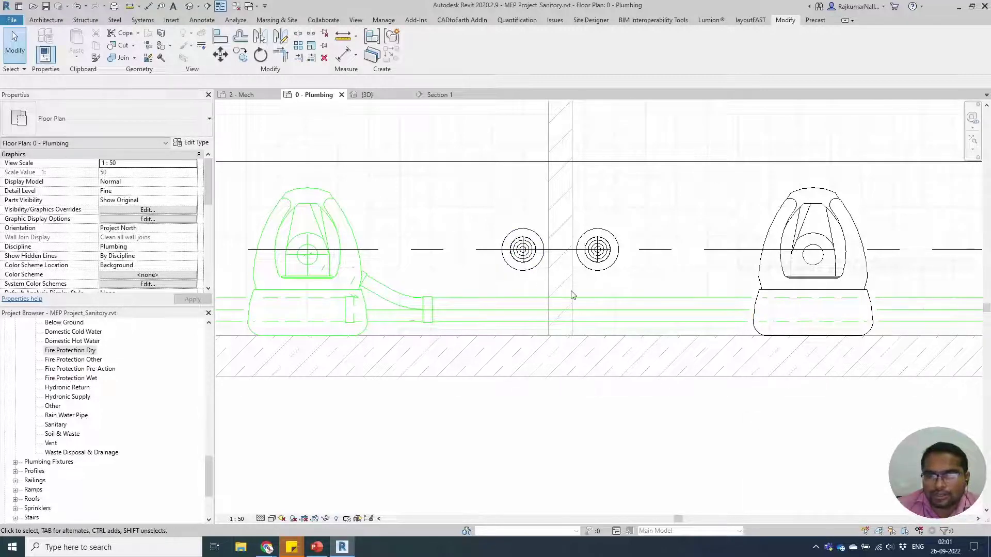
Draw a 50 mm pipe from that floor drain's outlet at 45° toward the main, about 182 mm long, with Inherit Elevation on
click(536, 272)
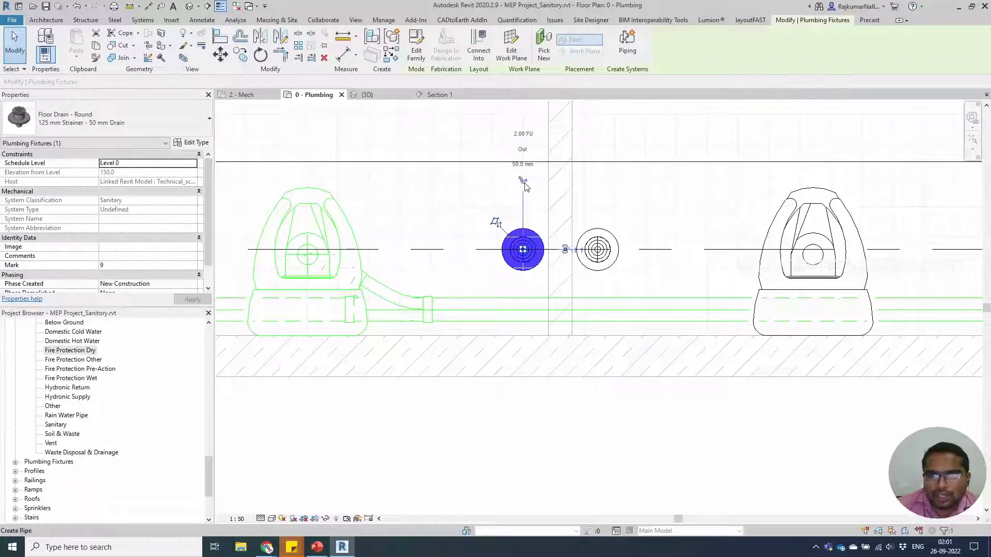
click(523, 181)
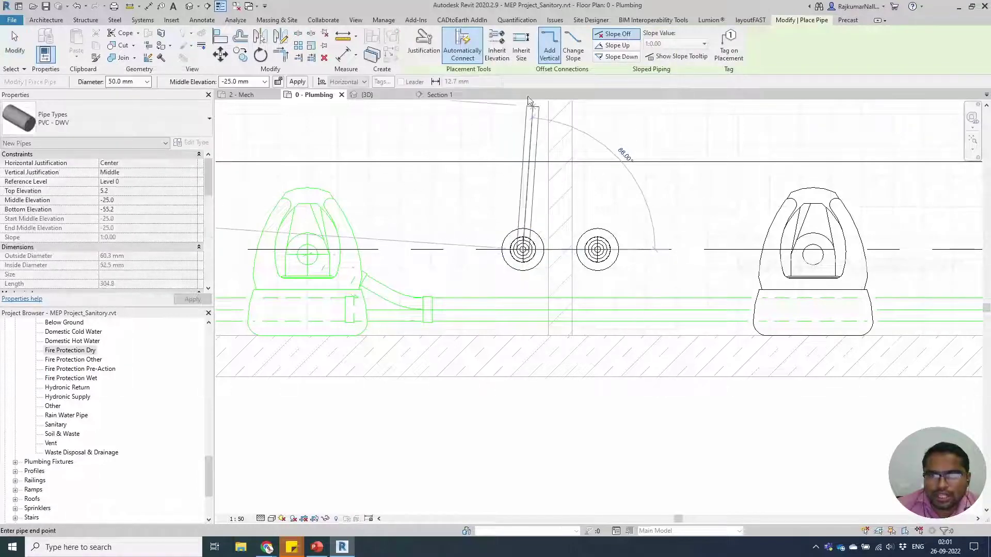
click(496, 51)
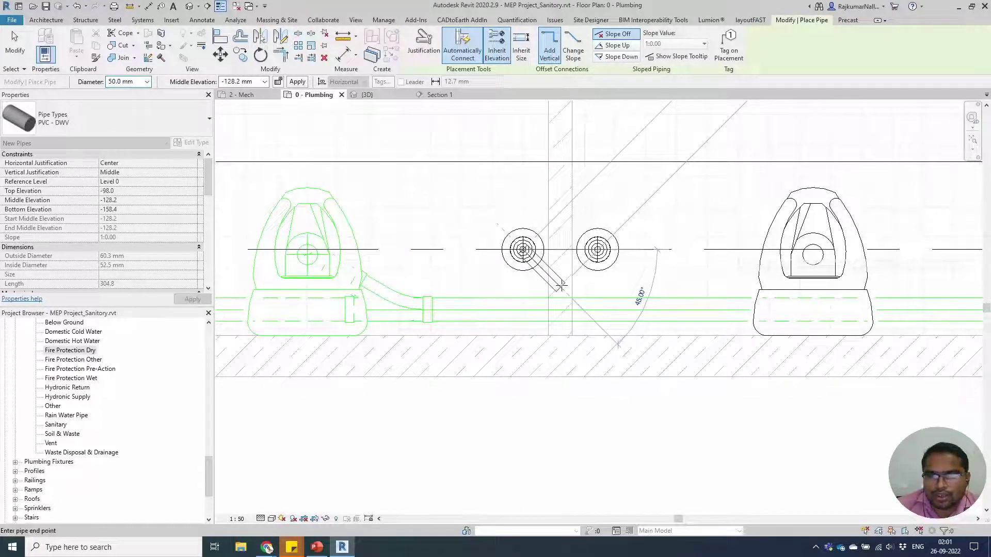
click(562, 286)
key(Escape)
key(Escape)
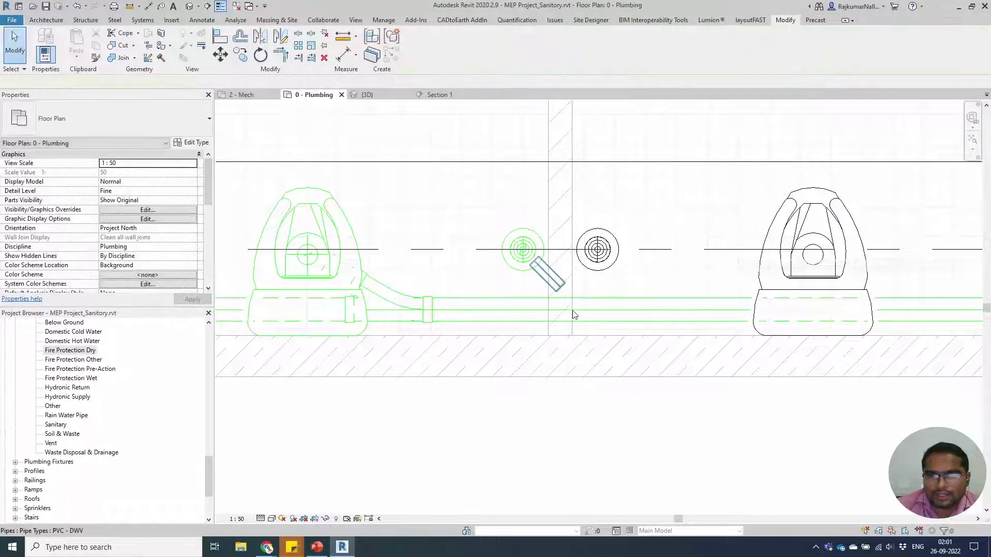
Set the floor drain's 50 mm branch pipe to a middle elevation of -500 mm and extend it to the main with Trim/Extend Single Element
click(548, 275)
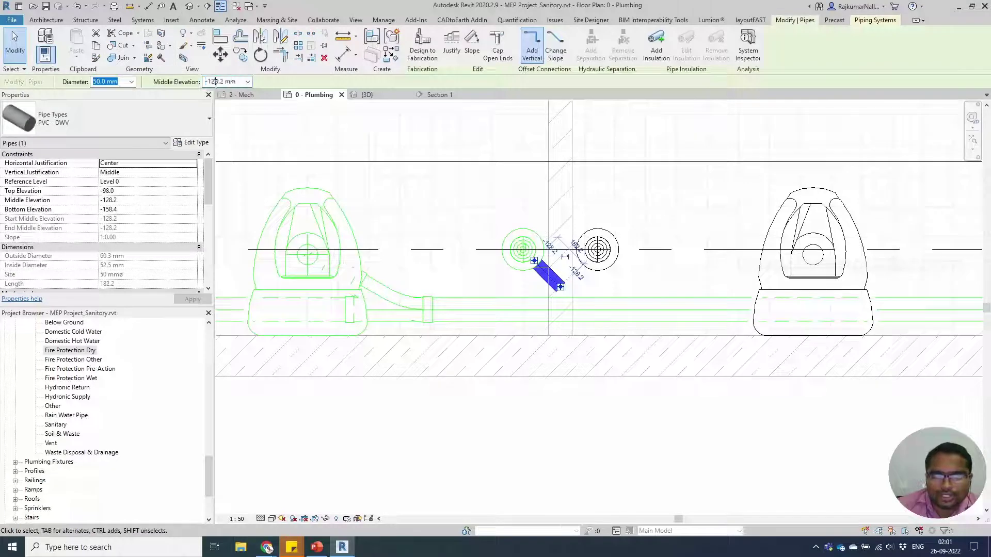
click(216, 81)
text(-50)
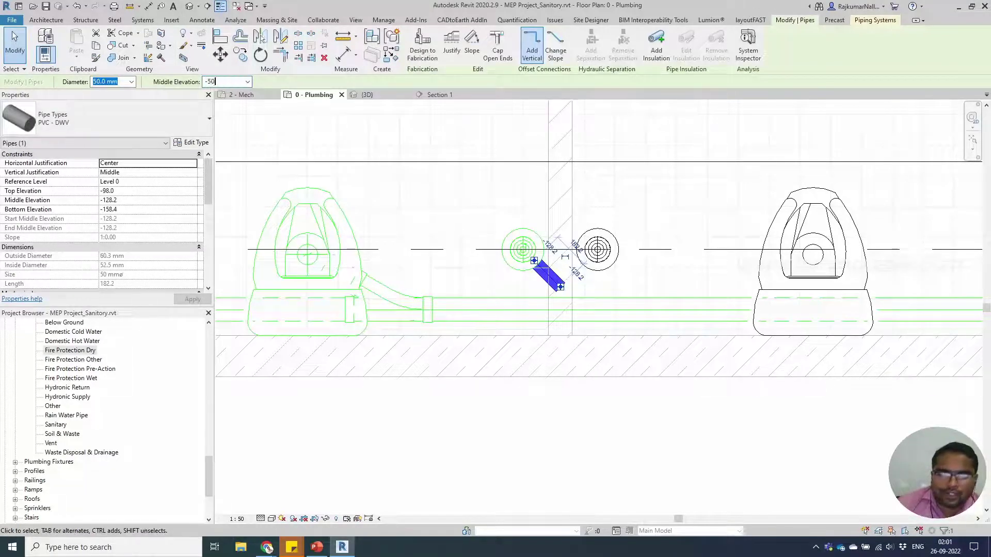
text(0)
key(Return)
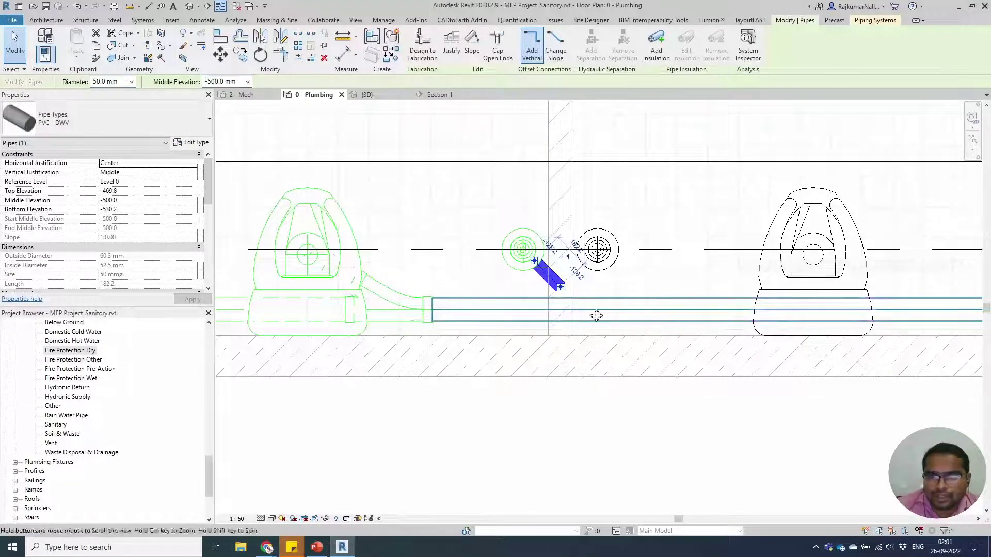
key(Escape)
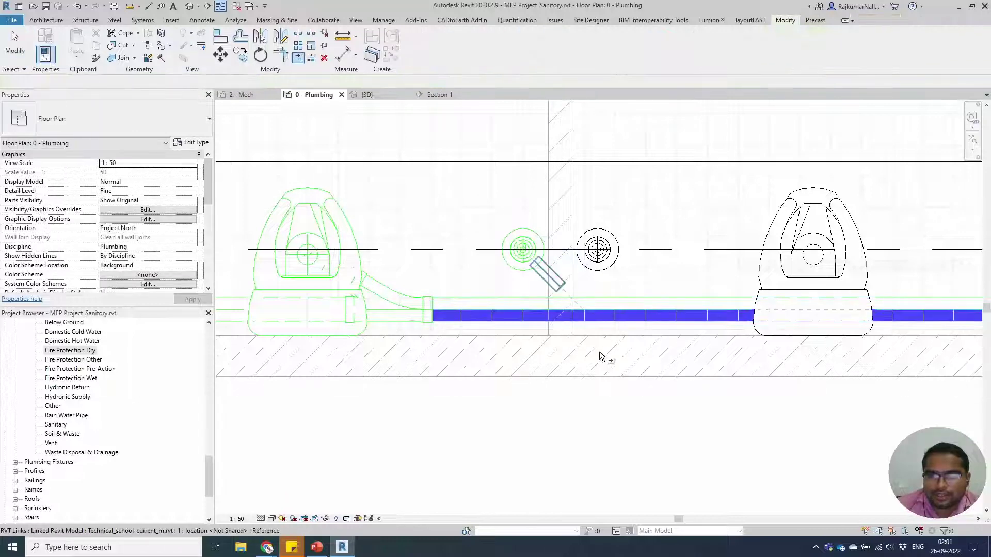
scroll(509, 365, down, 4)
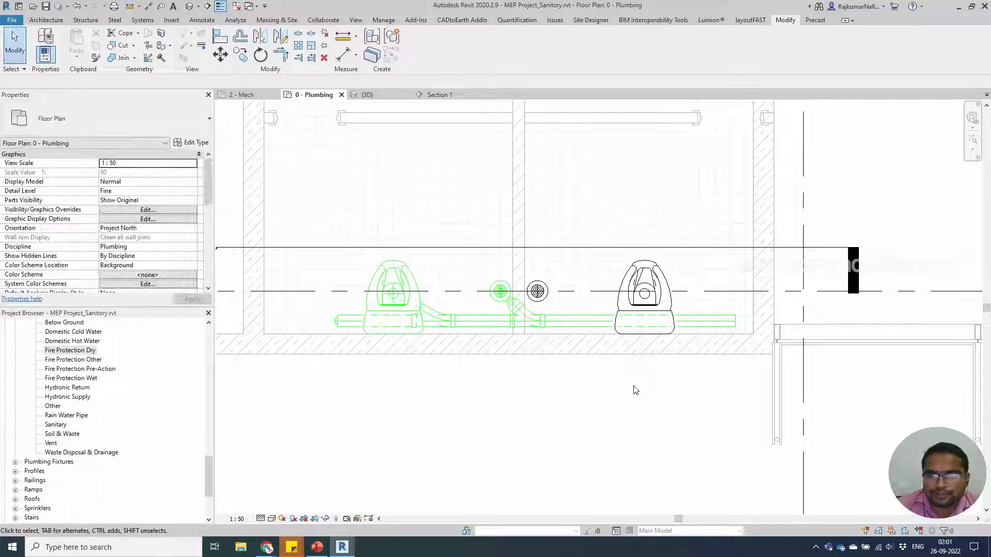
click(730, 320)
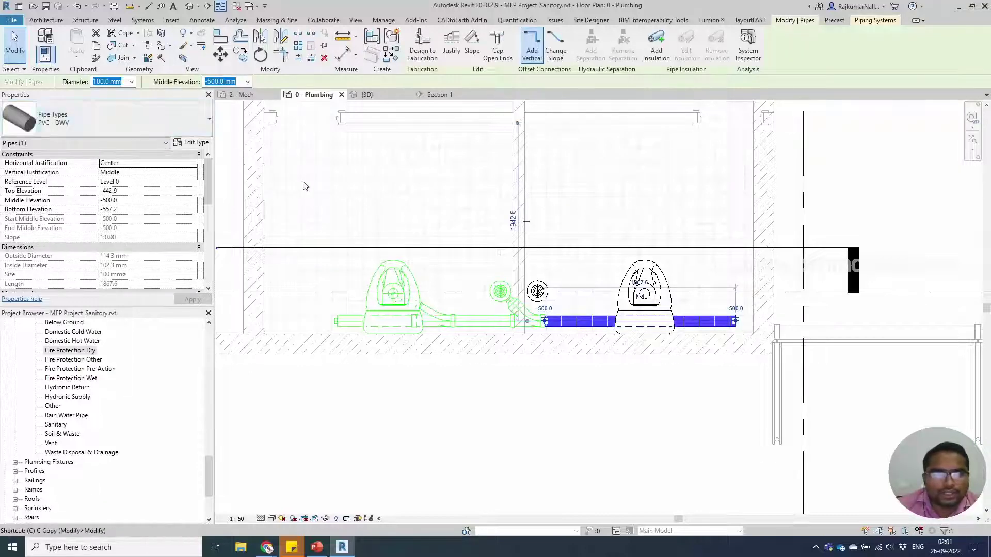
key(c)
key(s)
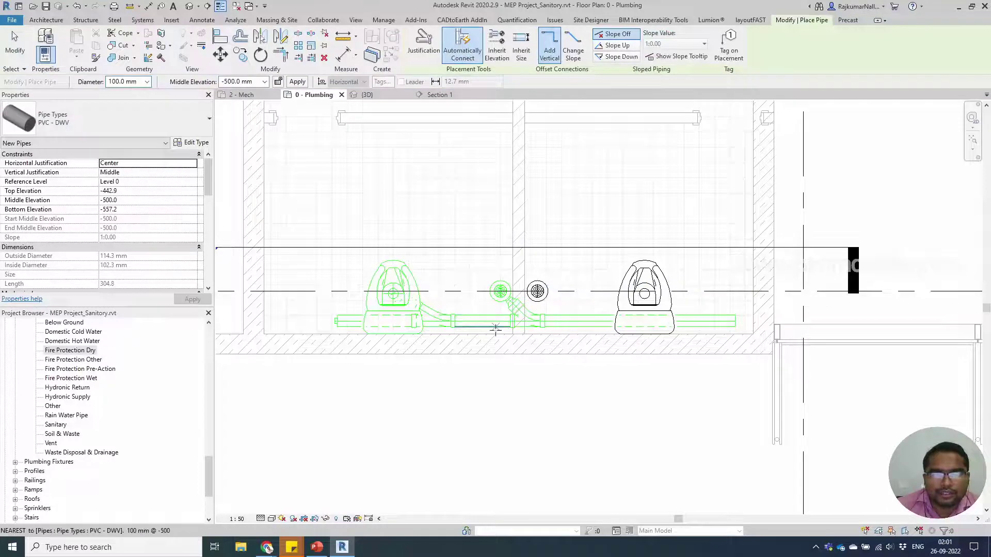
key(Escape)
click(143, 19)
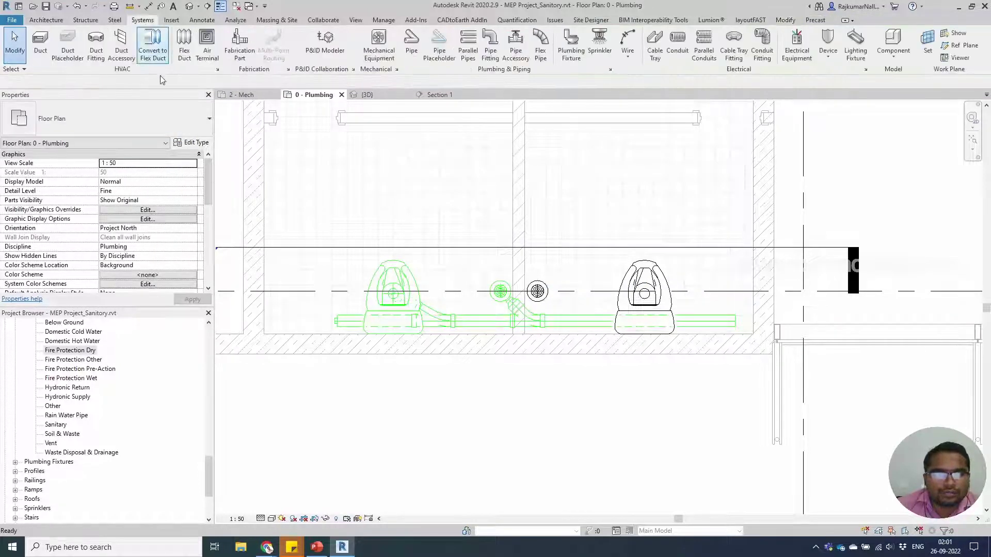
Draw a 100 mm PVC - DWV riser with system type Vent from the main's open end to a middle elevation of 4000 mm
click(408, 57)
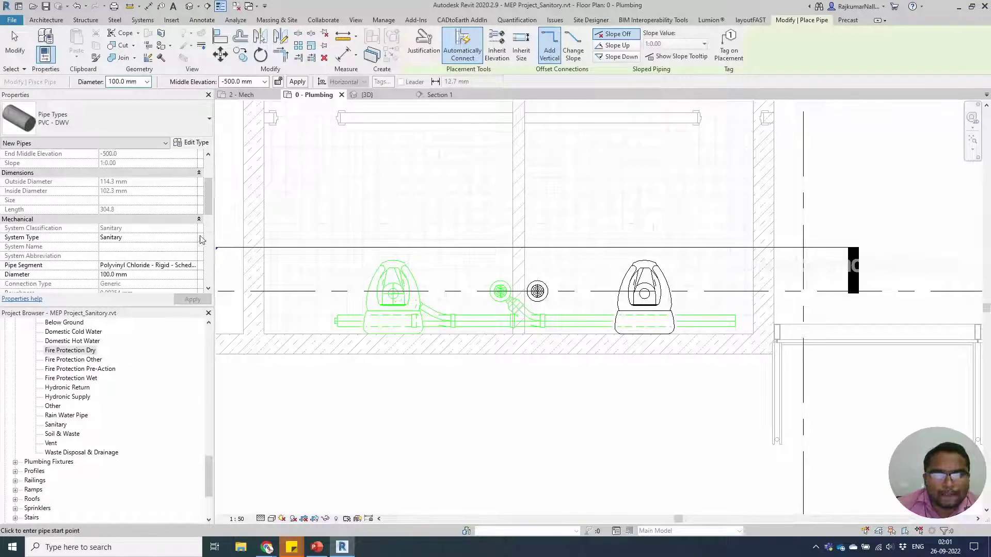
click(201, 238)
click(193, 238)
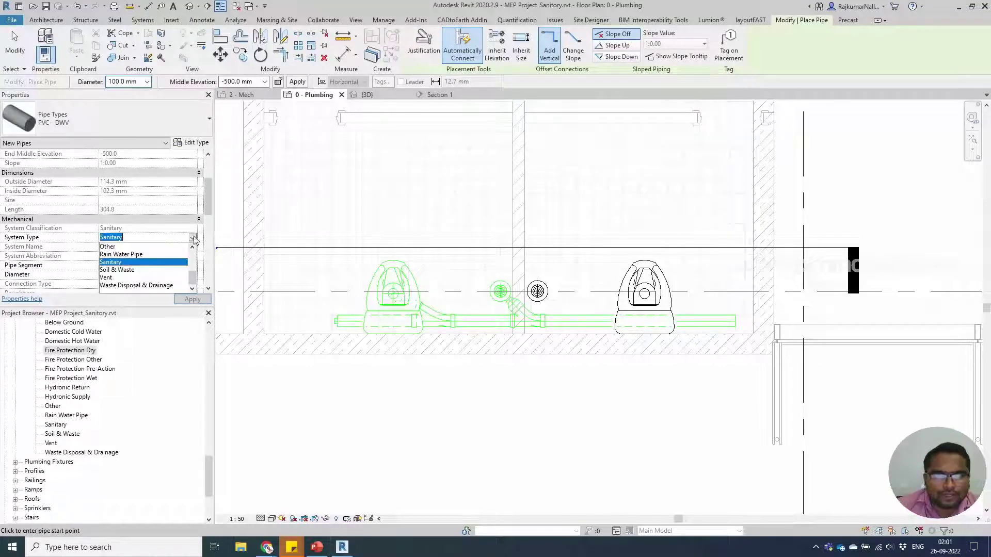
click(115, 277)
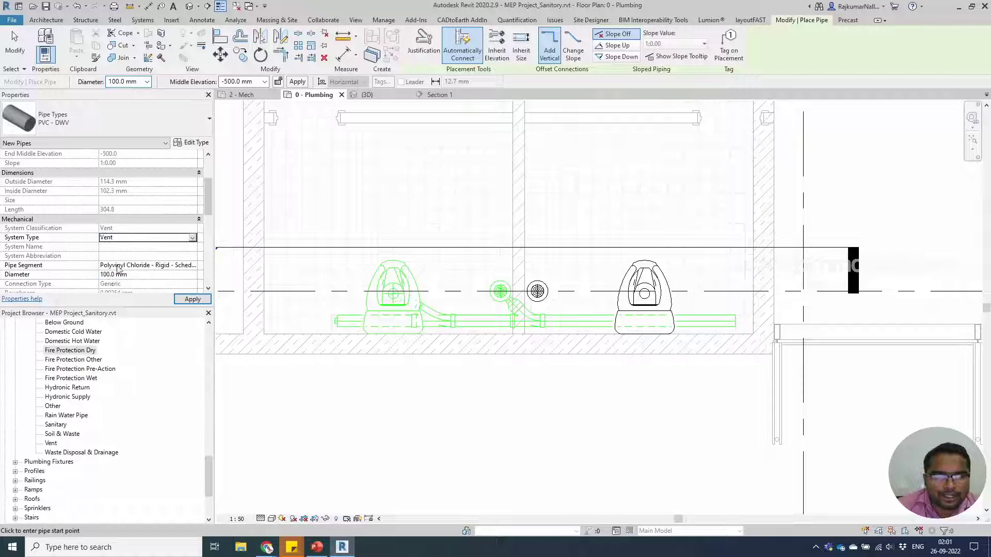
click(735, 322)
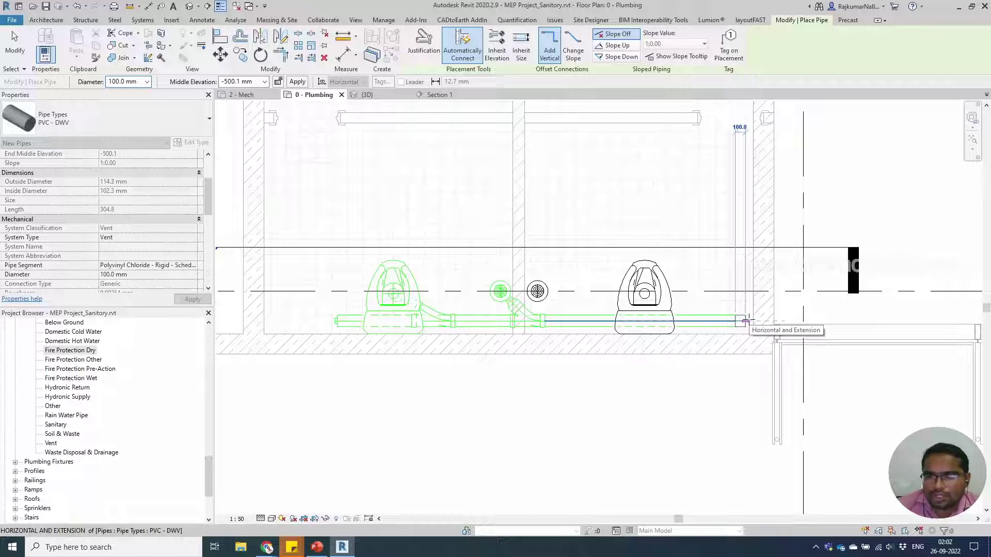
click(237, 82)
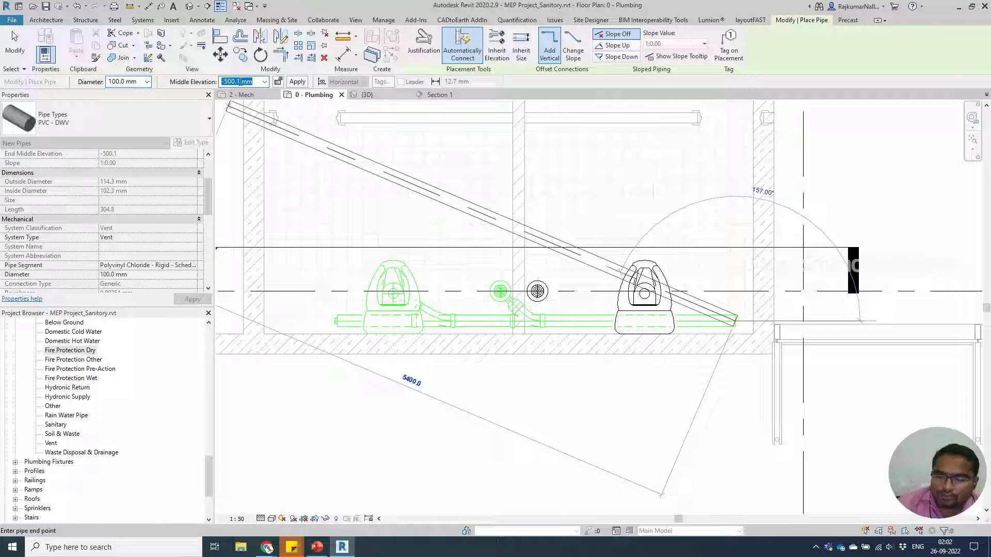
text(4)
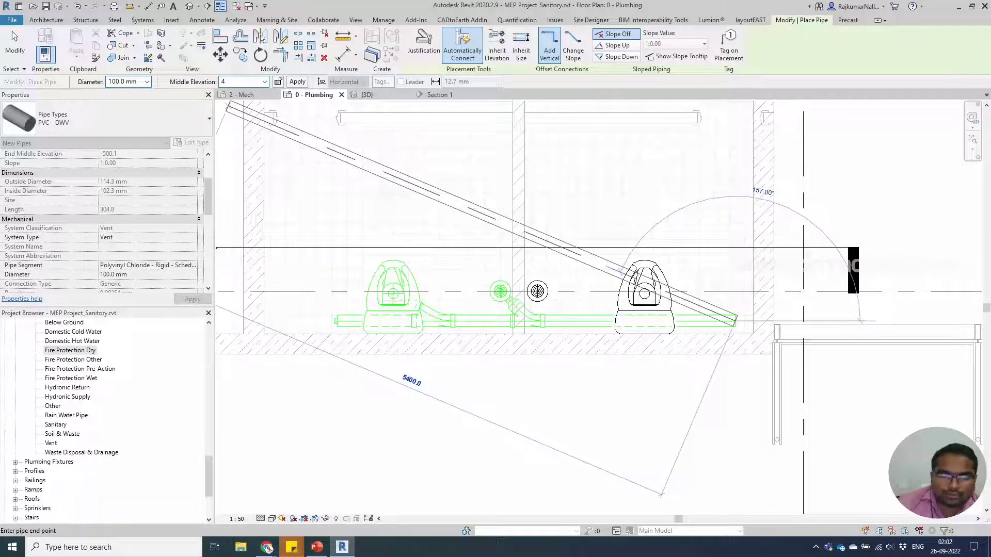
text(000)
key(Return)
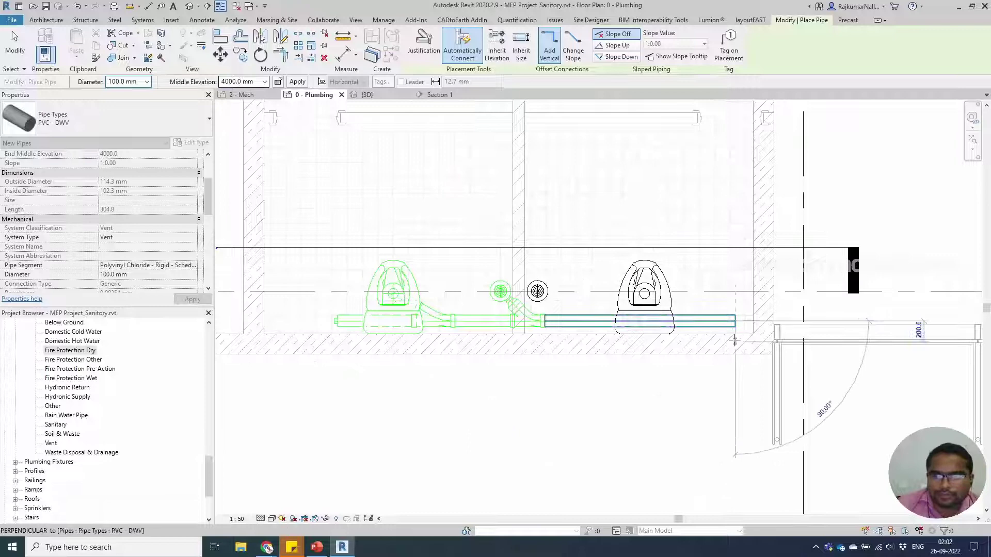
click(743, 407)
key(Escape)
key(Escape)
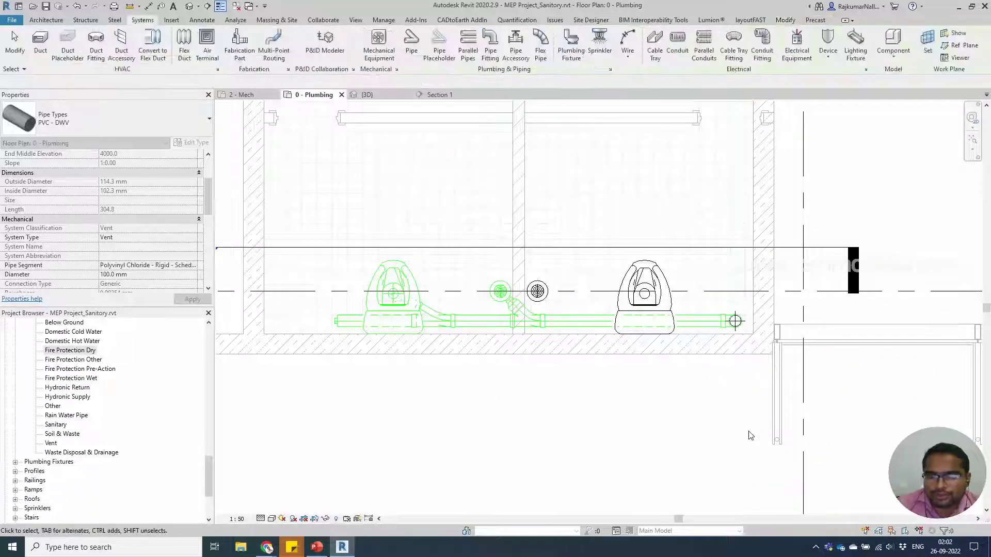
In the 3D view, extend the section box sideways past the main's end to include the whole vent riser
scroll(736, 317, up, 8)
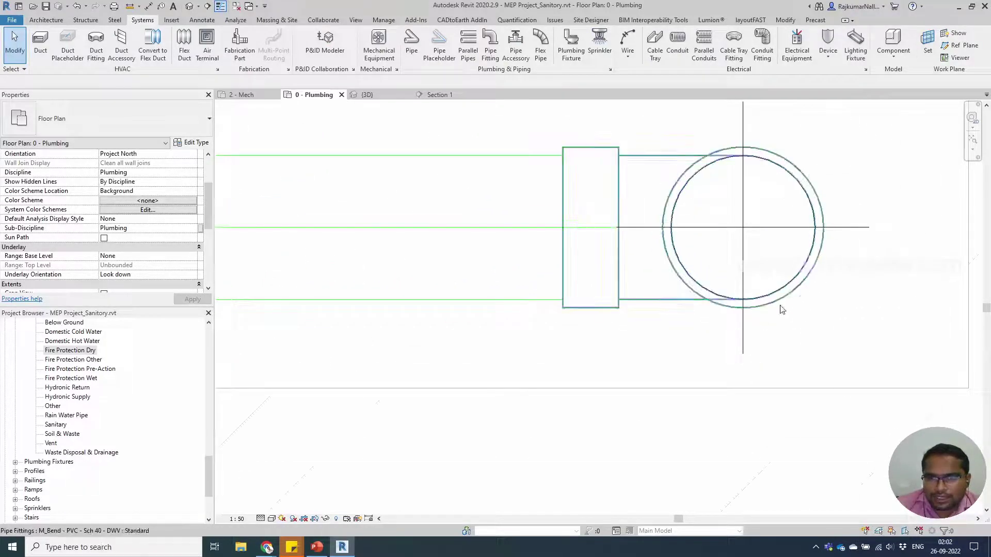
click(376, 93)
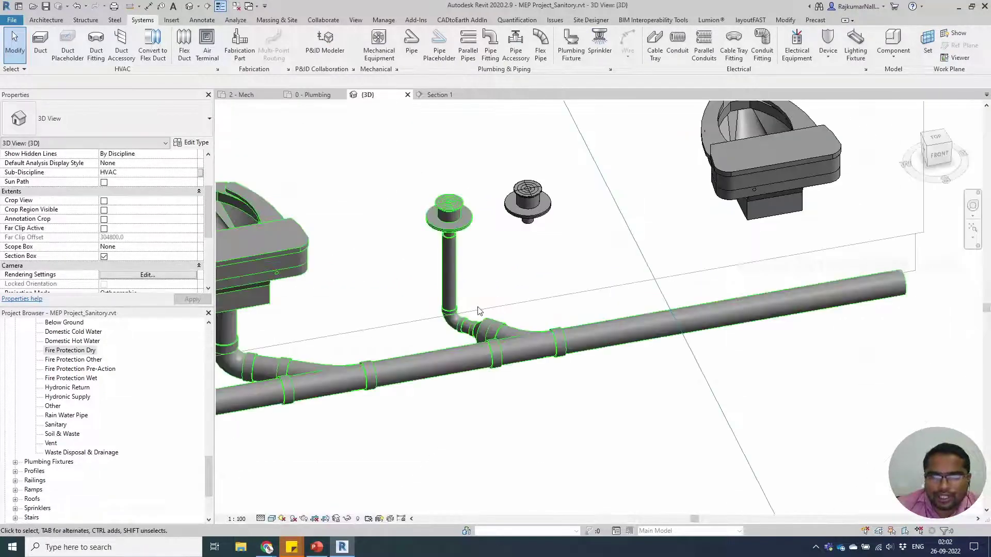
scroll(480, 312, down, 3)
scroll(720, 426, down, 4)
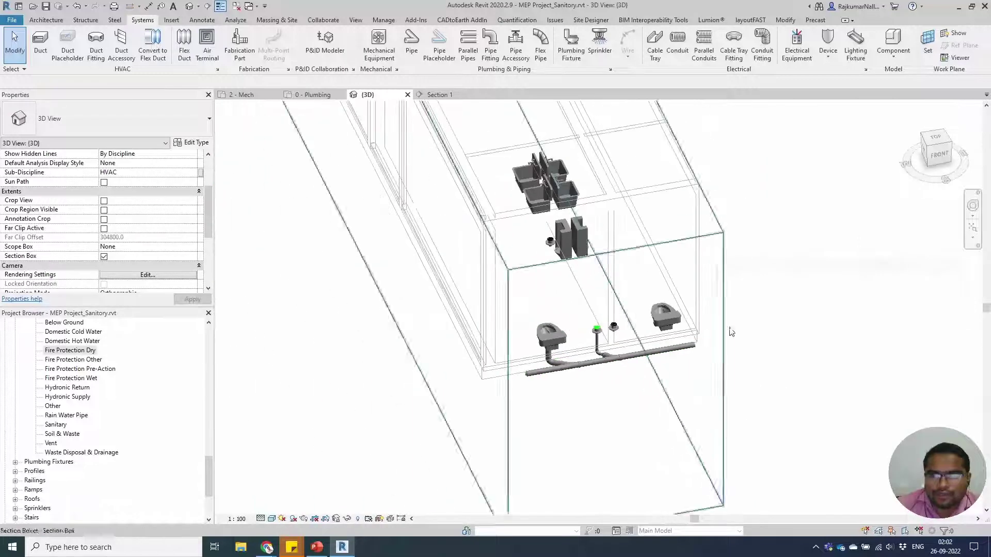
click(723, 290)
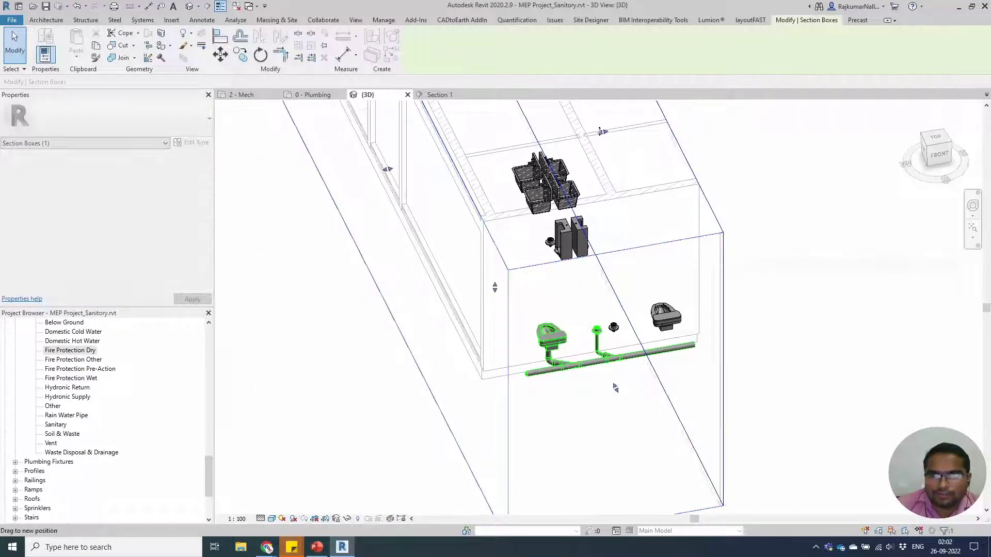
drag(602, 132, 709, 113)
scroll(713, 295, up, 2)
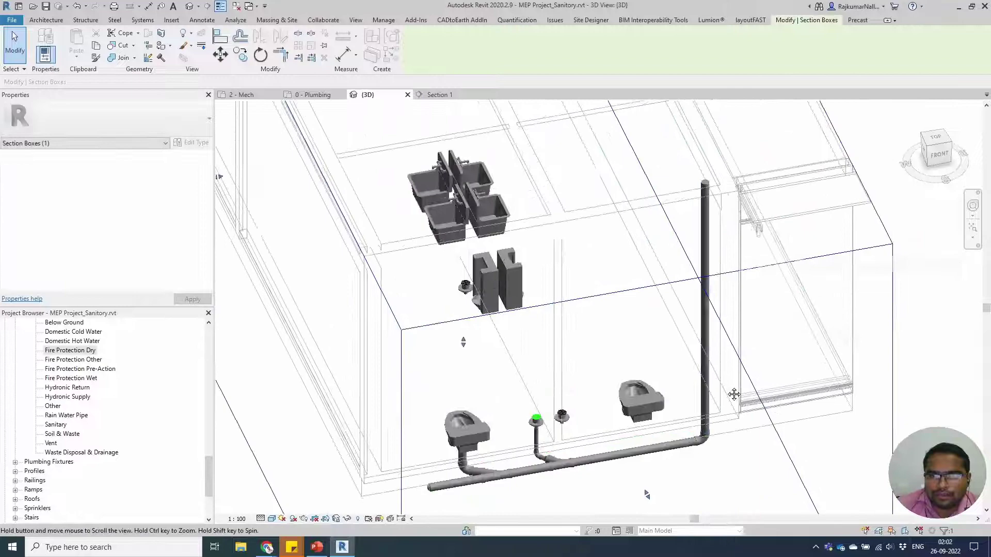
scroll(728, 490, up, 4)
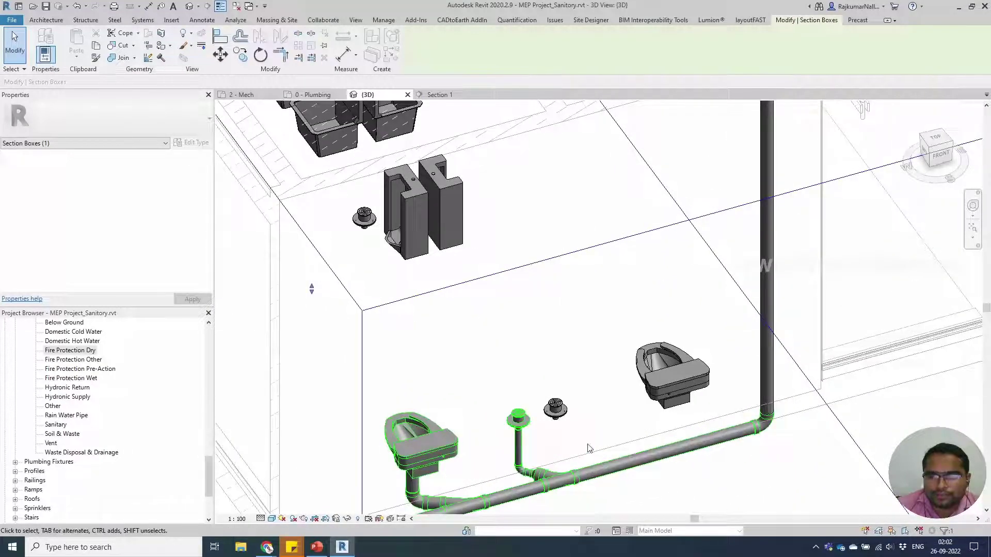
scroll(590, 448, down, 4)
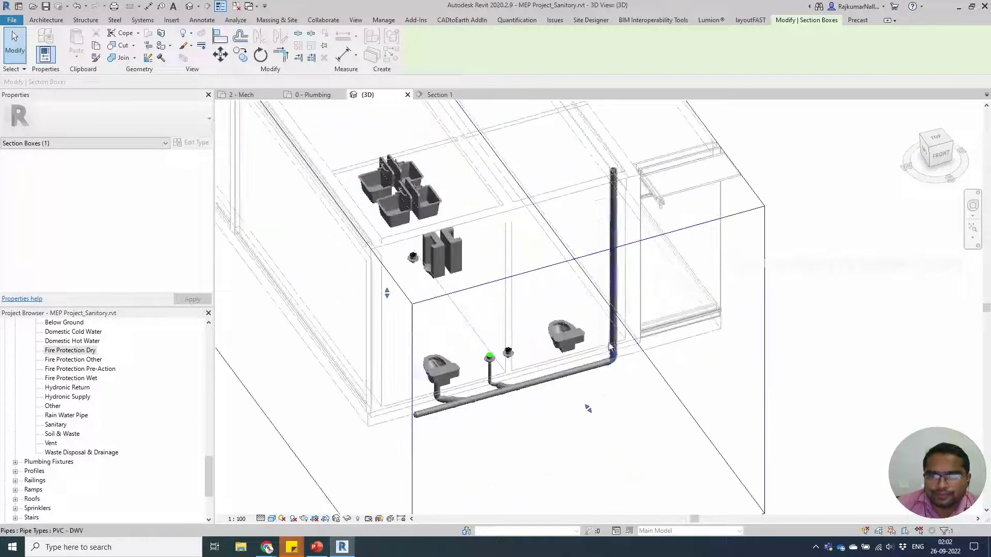
Convert the bend at the base of the vent riser into a sanitary tee with a downward outlet
scroll(610, 346, up, 3)
scroll(616, 320, up, 3)
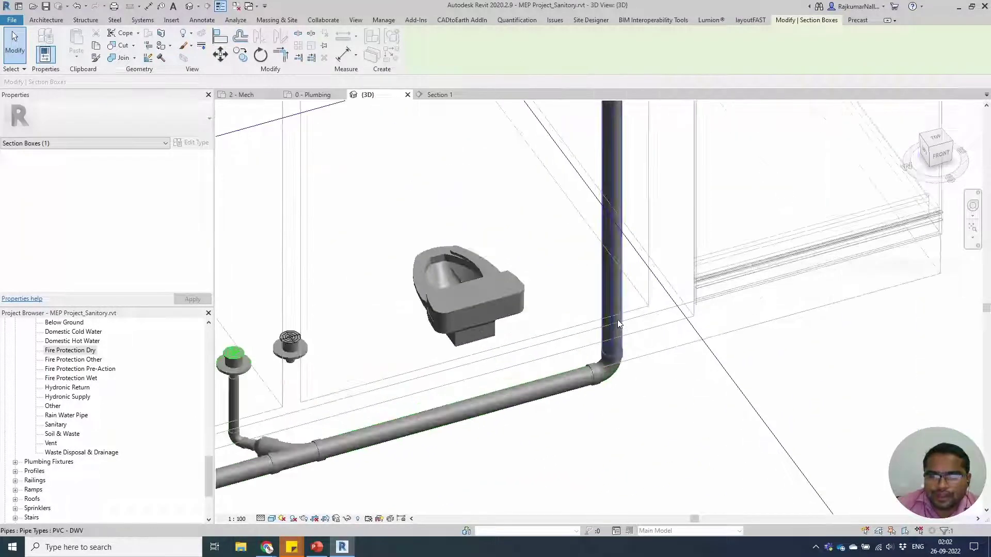
click(637, 418)
middle_drag(637, 418, 686, 334)
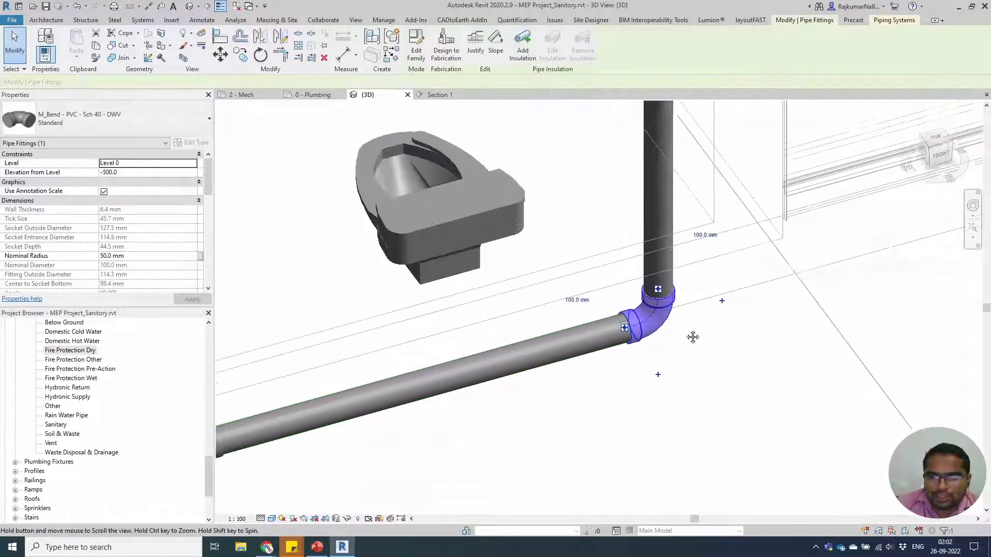
click(659, 367)
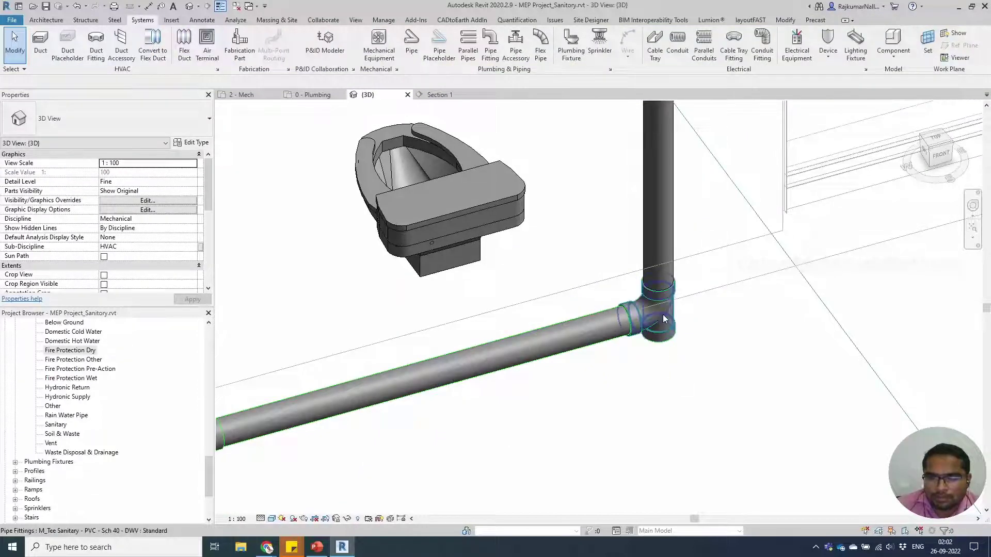
scroll(662, 314, down, 5)
middle_drag(654, 364, 603, 331)
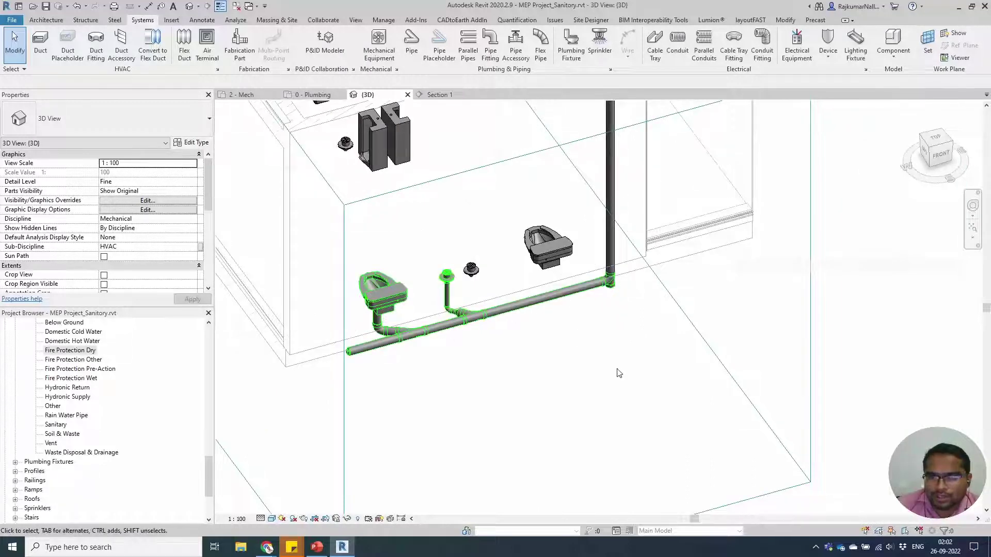
In Section 1, draw a 100 mm pipe about 480 mm straight down from the bottom outlet of the riser's sanitary tee
click(315, 96)
scroll(566, 328, down, 3)
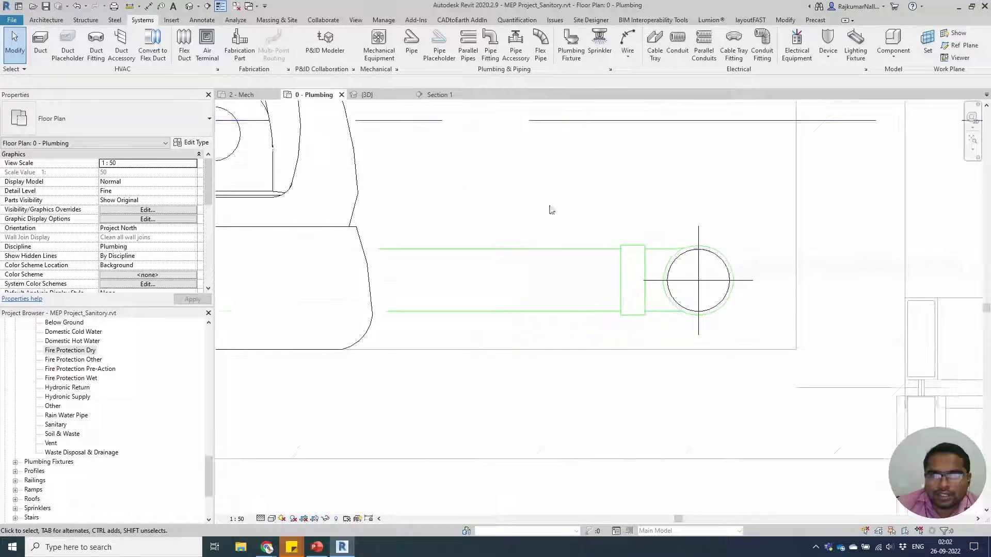
click(437, 95)
scroll(467, 335, up, 3)
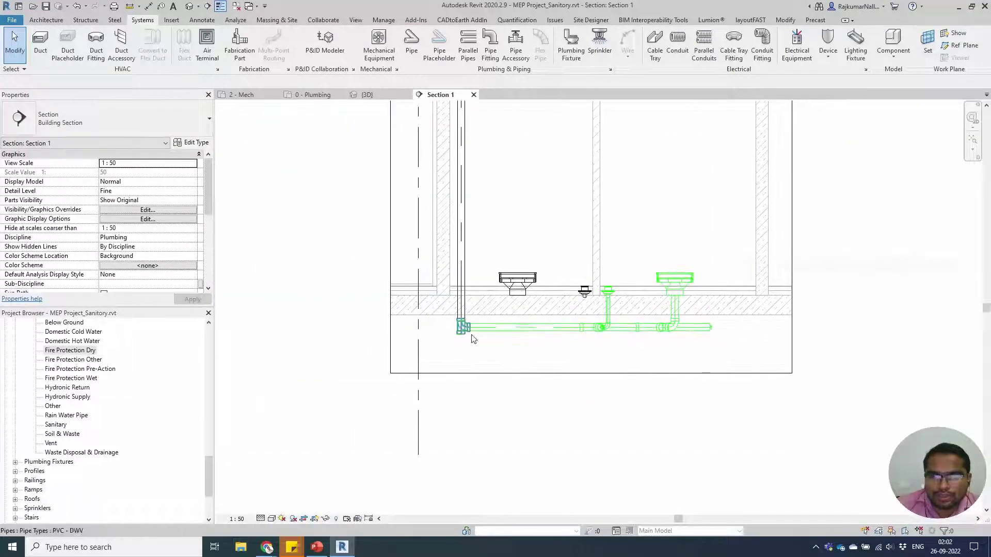
click(461, 338)
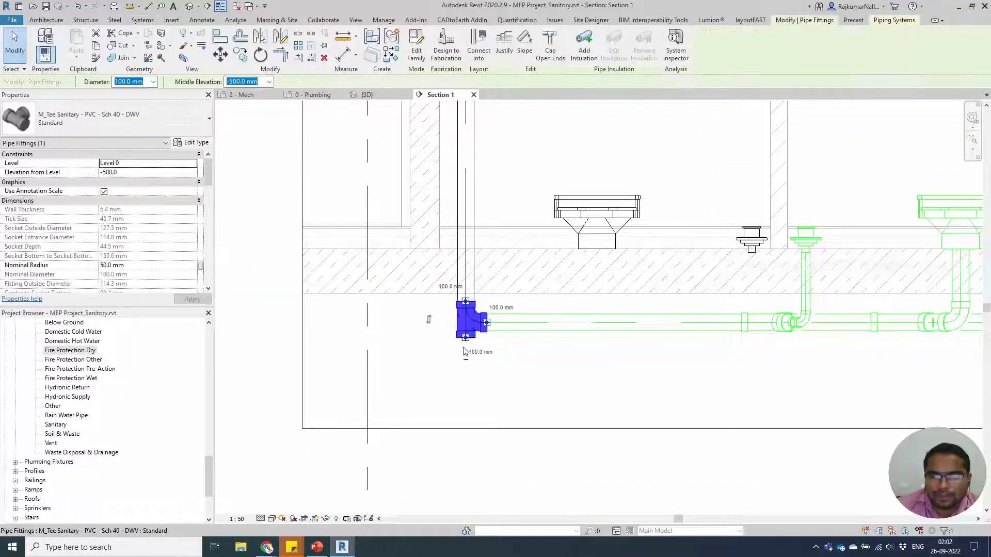
middle_drag(461, 338, 535, 269)
right_click(521, 244)
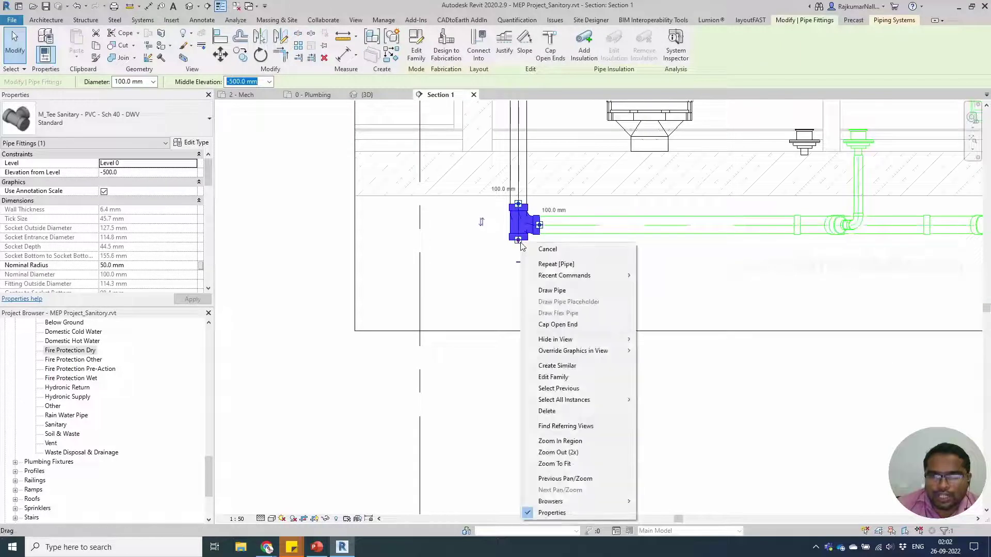
click(543, 290)
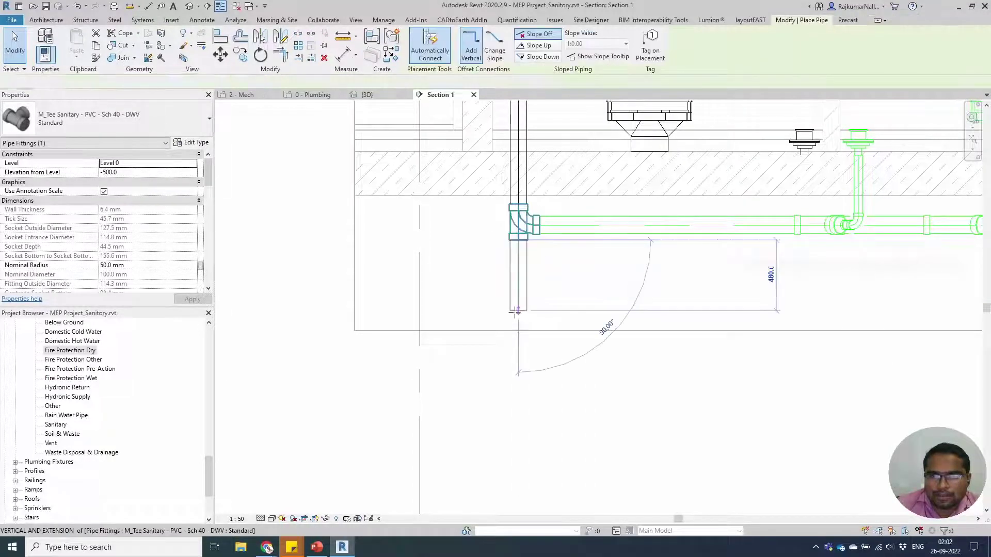
click(520, 315)
scroll(491, 274, down, 3)
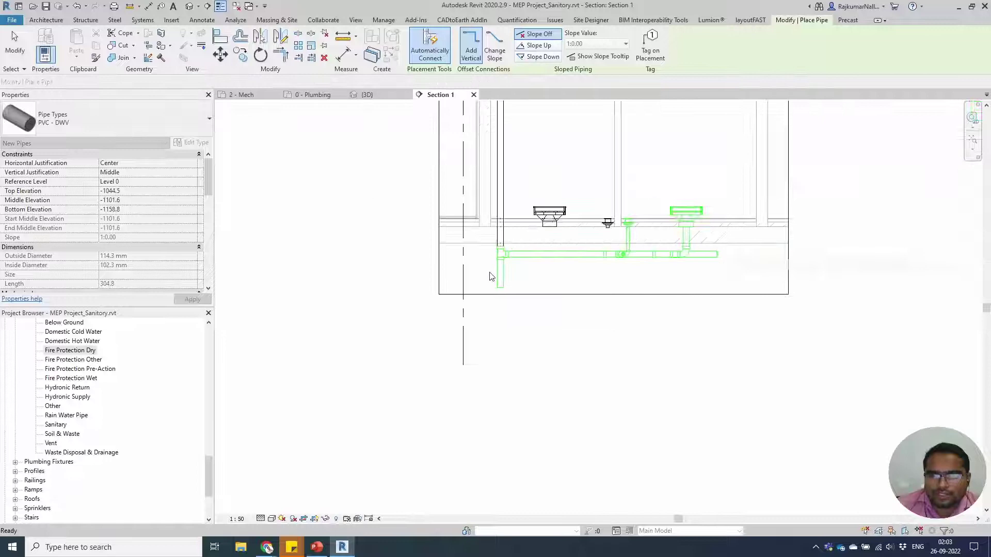
key(Escape)
key(Escape)
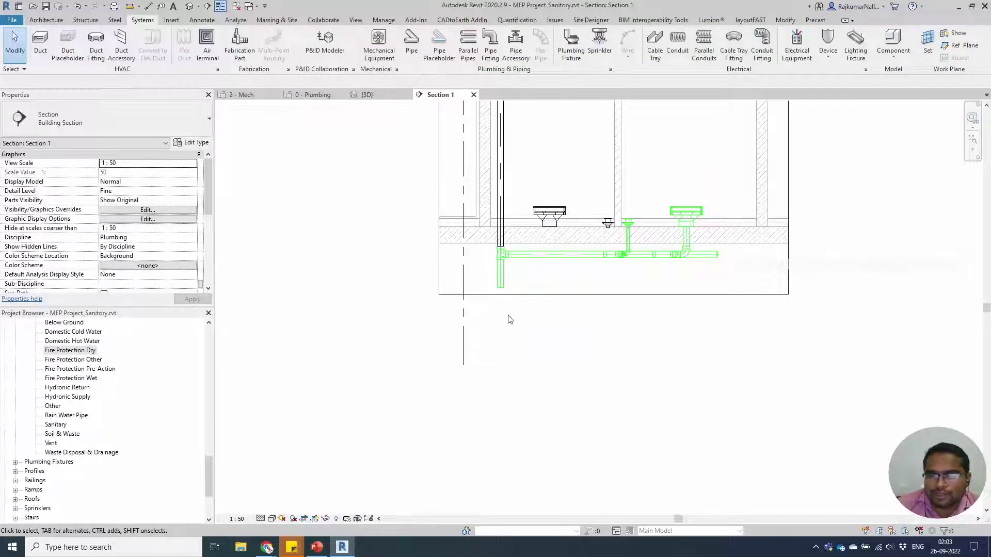
In the 0 - Plumbing plan, draw a 100 mm pipe at -500 mm elevation in WC H, from beside the sinks straight toward the main
middle_drag(509, 319, 483, 362)
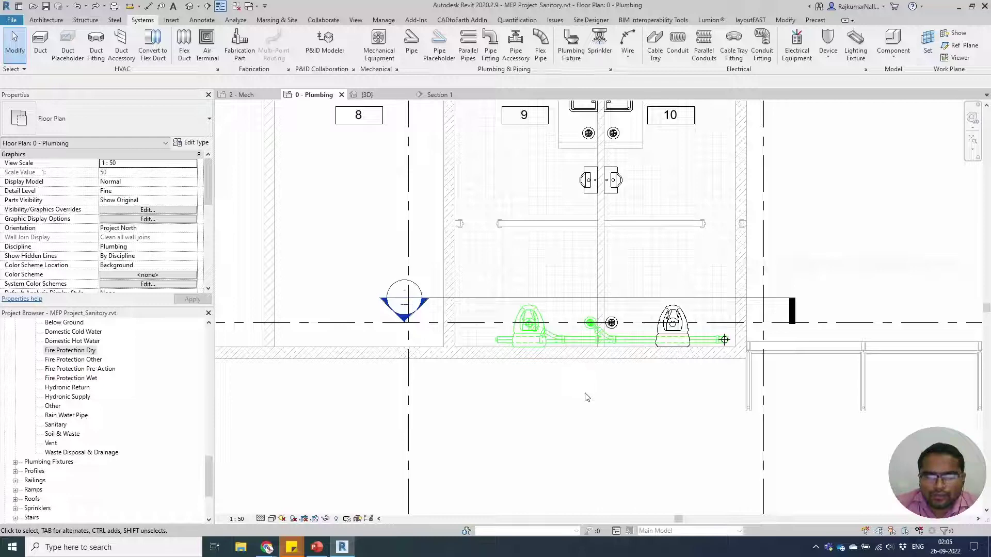
middle_drag(602, 215, 612, 328)
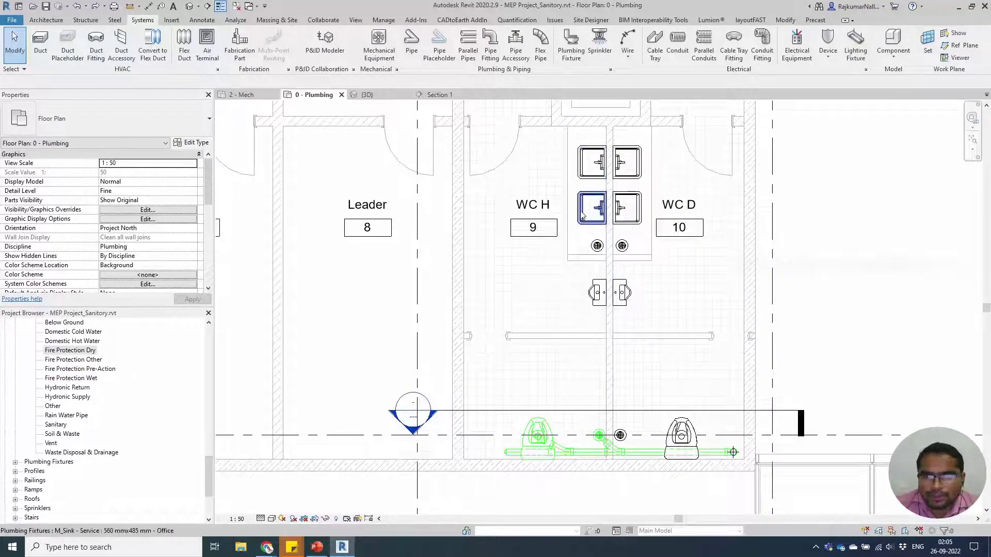
click(592, 454)
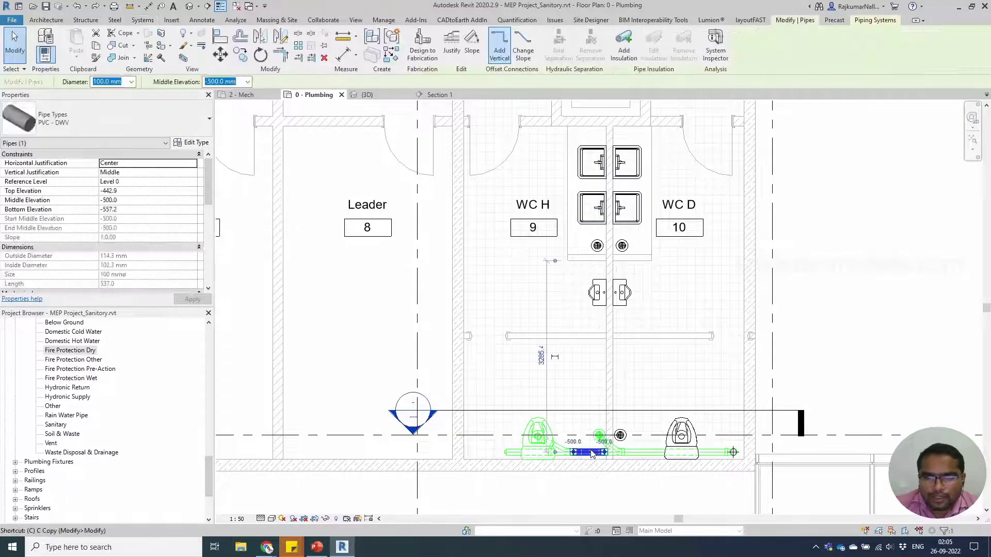
key(c)
key(s)
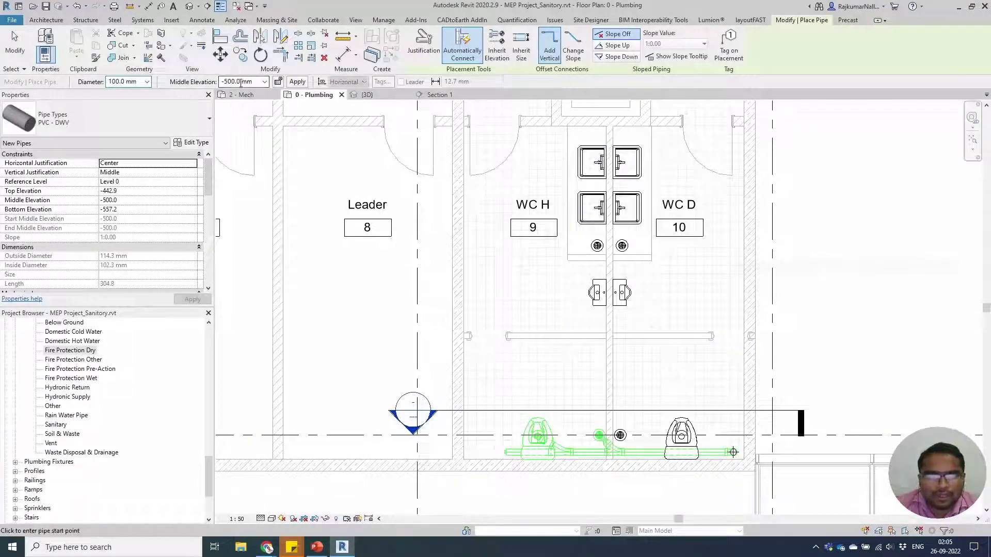
click(564, 153)
click(567, 435)
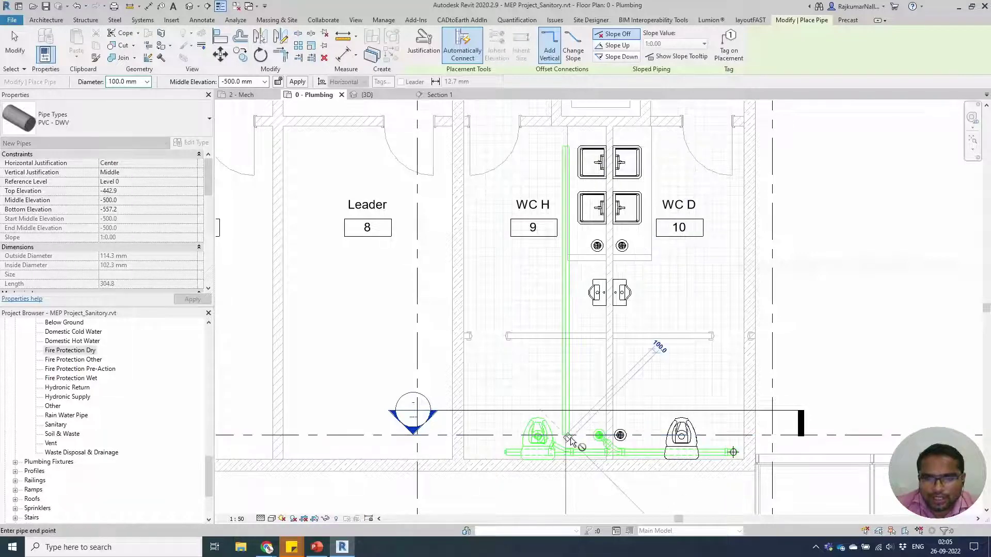
Continue the WC H sink-side pipe with a segment about 280 mm long at 45° toward the main
scroll(584, 442, up, 3)
scroll(584, 443, up, 3)
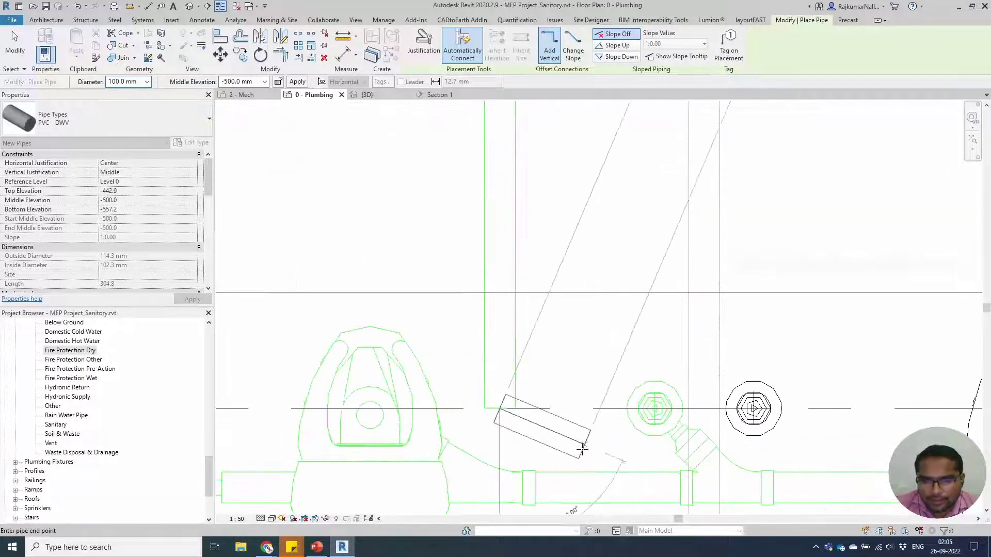
scroll(570, 465, down, 2)
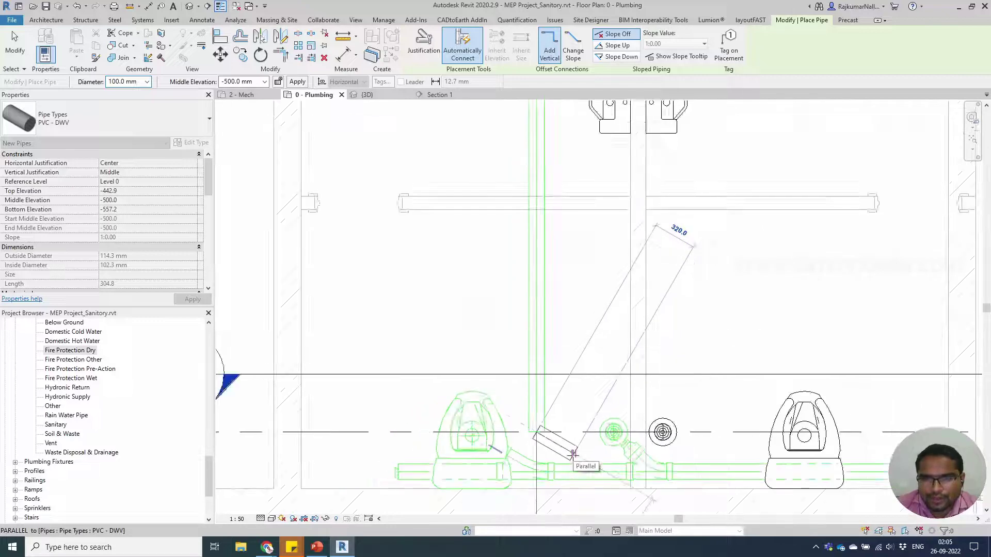
middle_drag(574, 415, 562, 361)
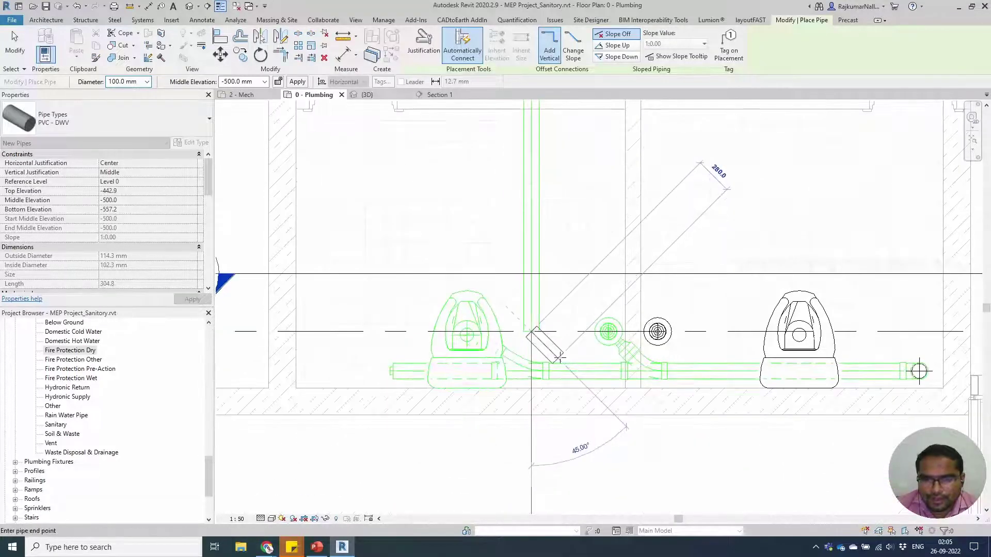
click(559, 356)
key(Escape)
key(Escape)
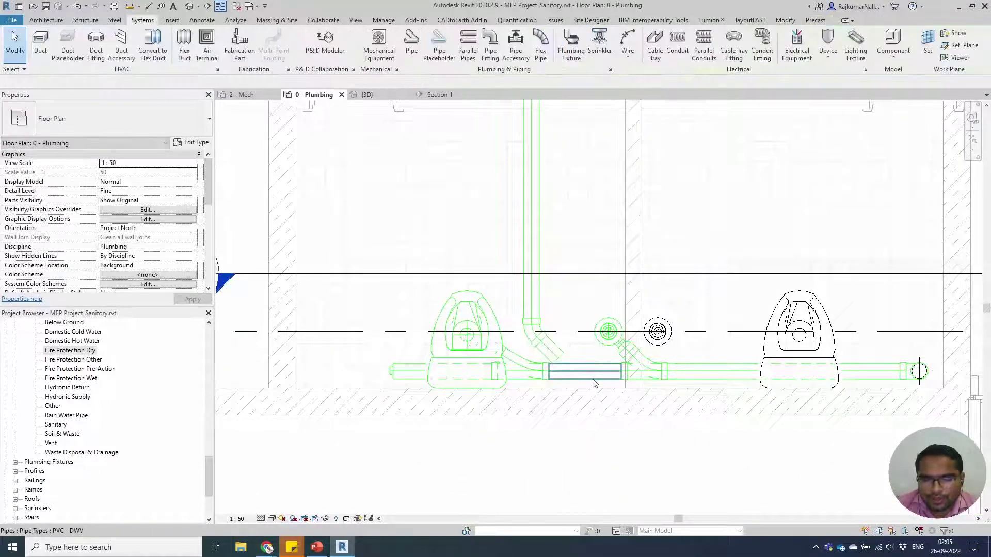
Nudge the whole WC H sink-side pipe run, including its 45° segment, slightly toward the wall between WC H and WC D
scroll(563, 361, up, 2)
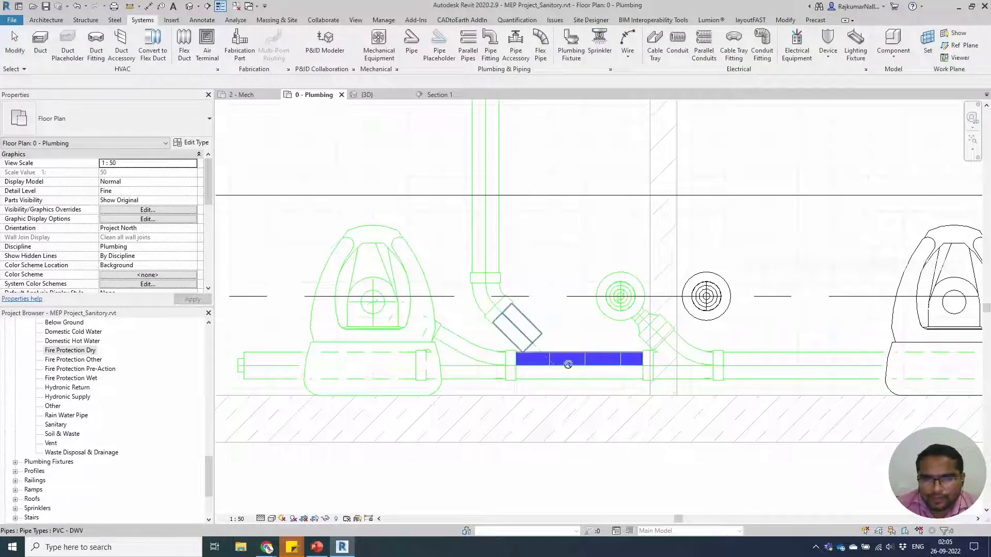
drag(568, 364, 663, 432)
key(Escape)
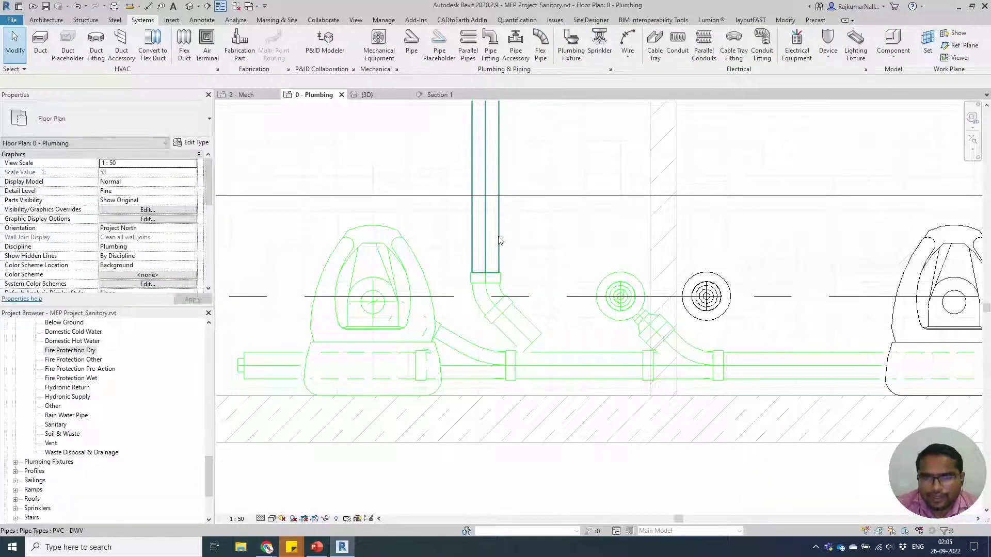
click(503, 247)
key(Escape)
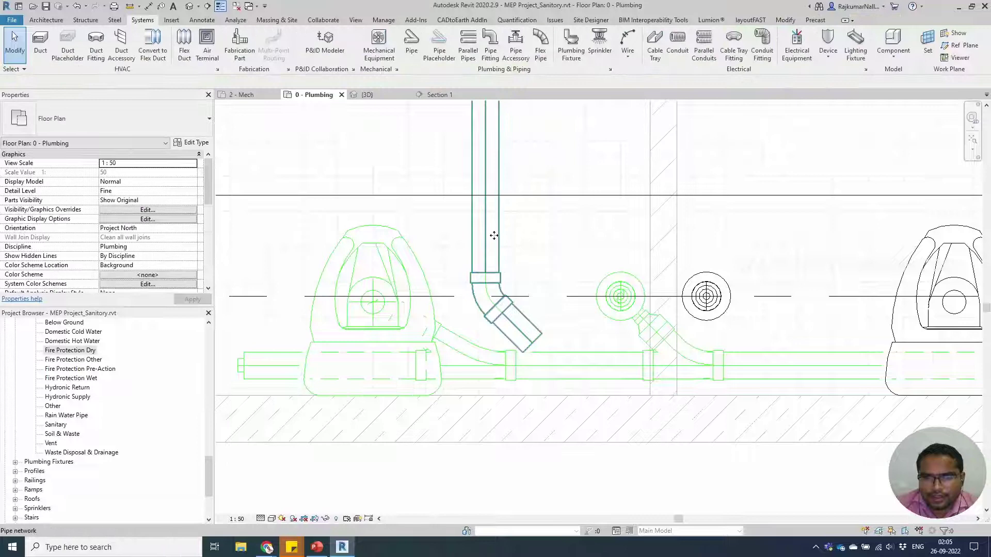
click(494, 235)
key(Right)
key(Right)
key(Right)
key(Right)
key(Right)
key(Right)
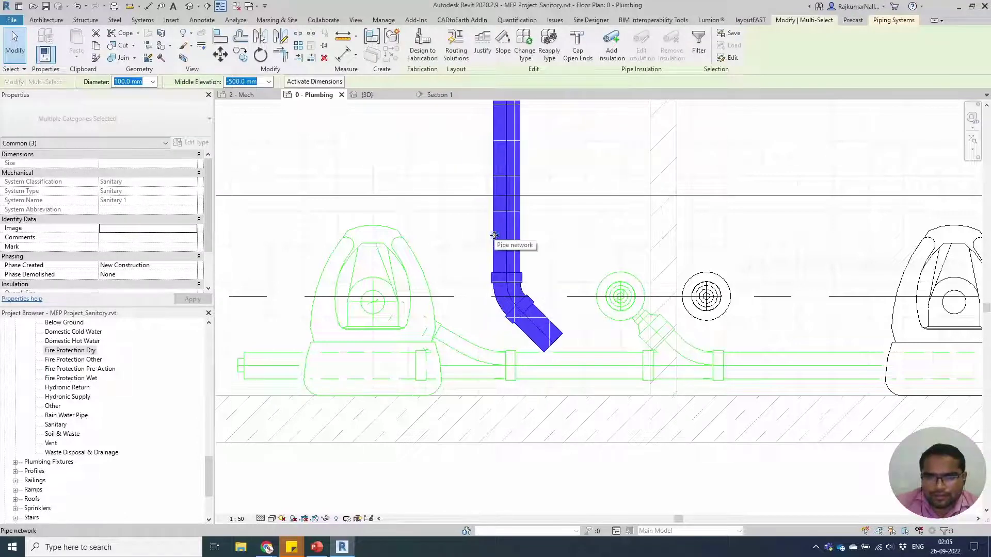
key(Escape)
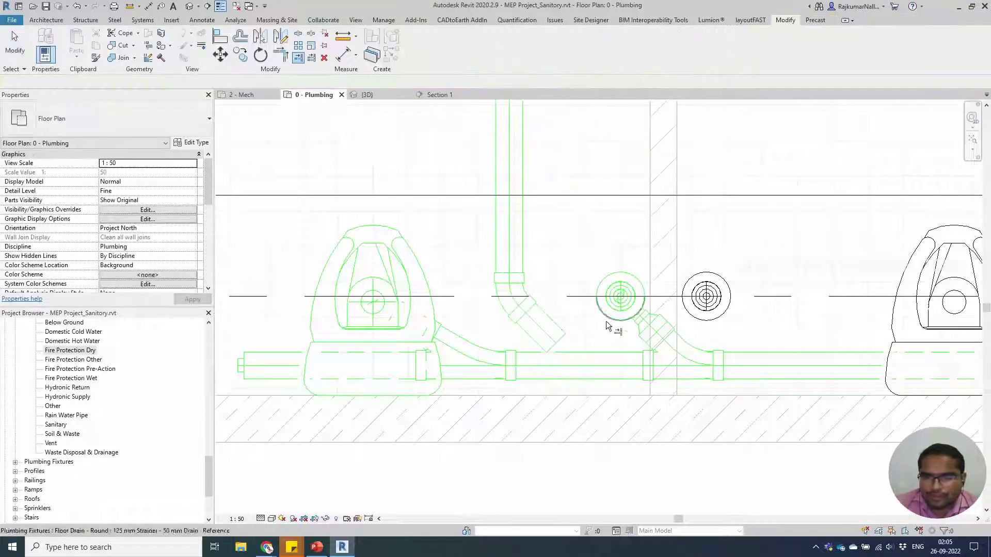
Extend the 45° end segment of the WC H sink-side run to join the horizontal main behind the toilets
click(608, 367)
click(544, 334)
scroll(565, 395, down, 5)
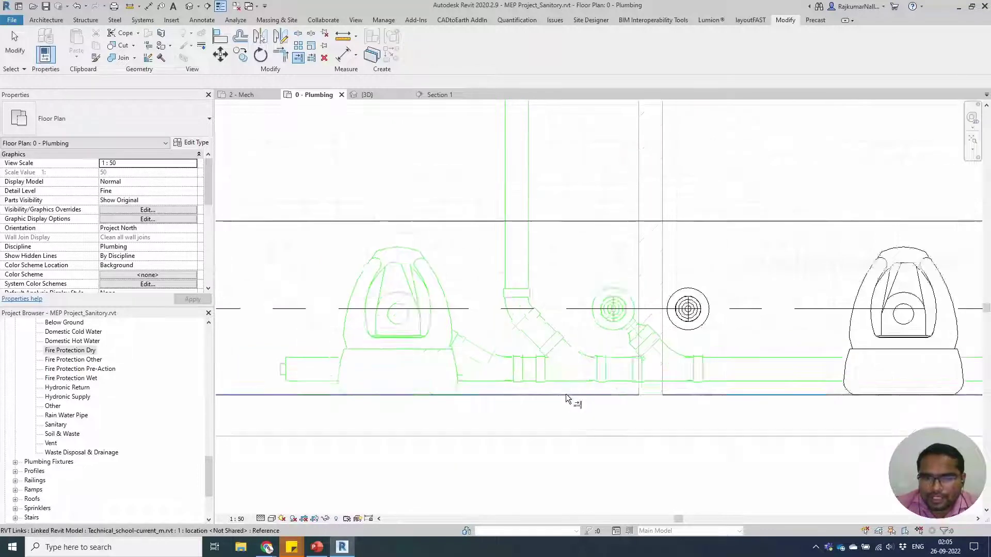
middle_drag(570, 277, 544, 367)
key(Escape)
scroll(612, 387, up, 2)
scroll(612, 387, down, 2)
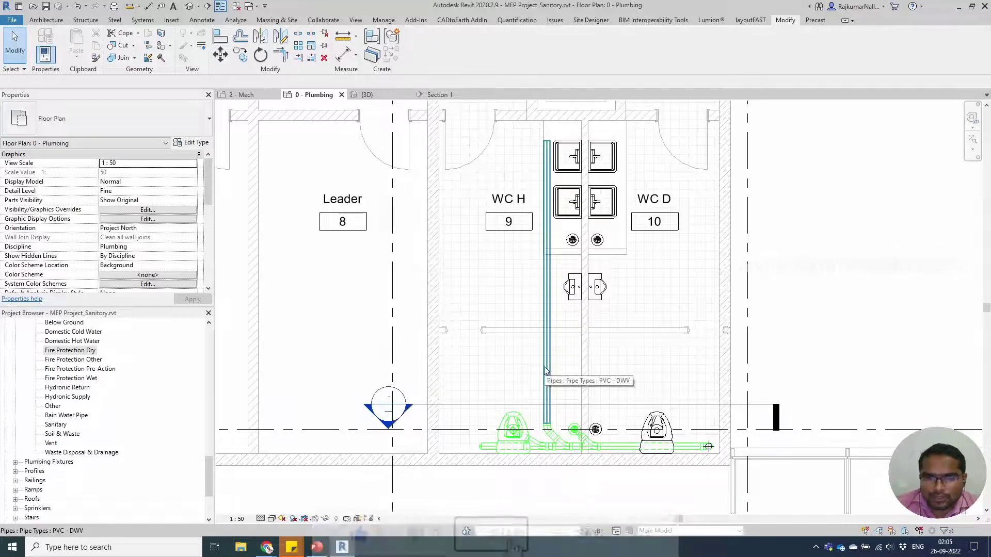
Apply a 1:100 slope to the whole WC H sink-side pipe run and check the slope of its straight pipe
key(Tab)
click(546, 367)
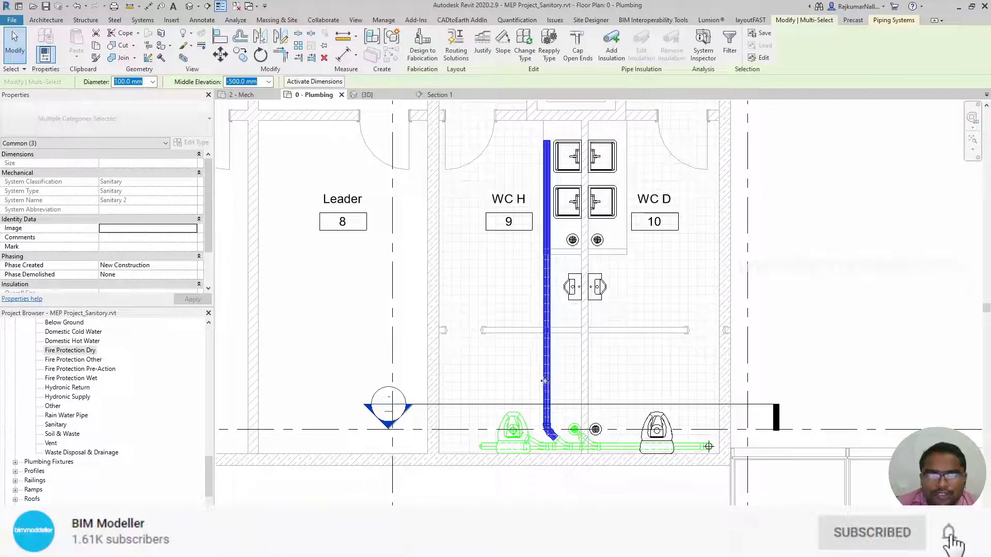
click(502, 47)
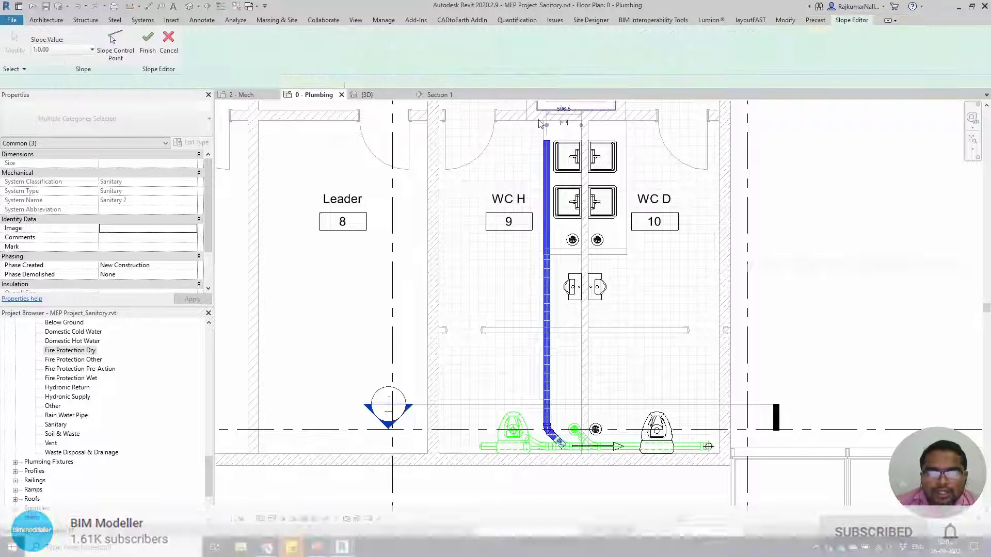
click(88, 49)
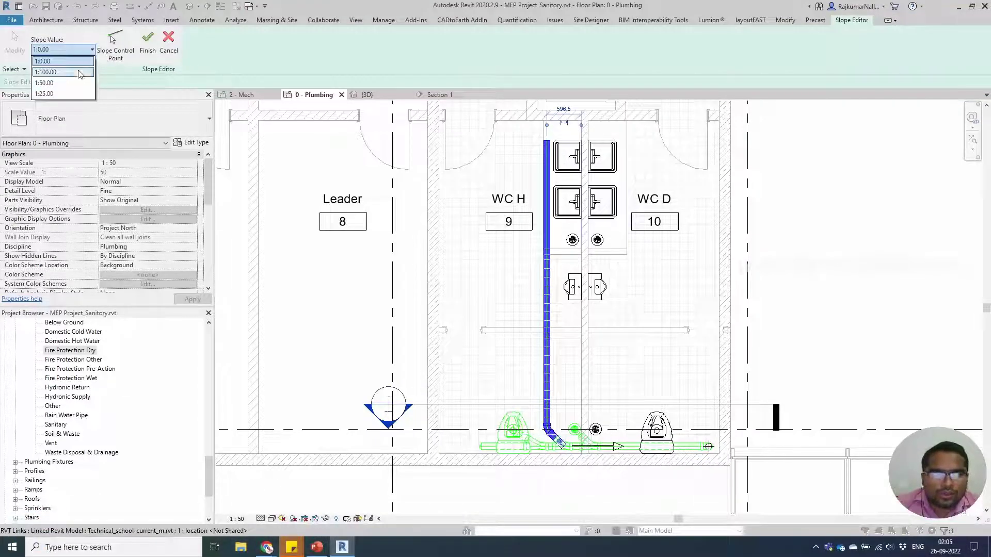
click(80, 72)
click(148, 48)
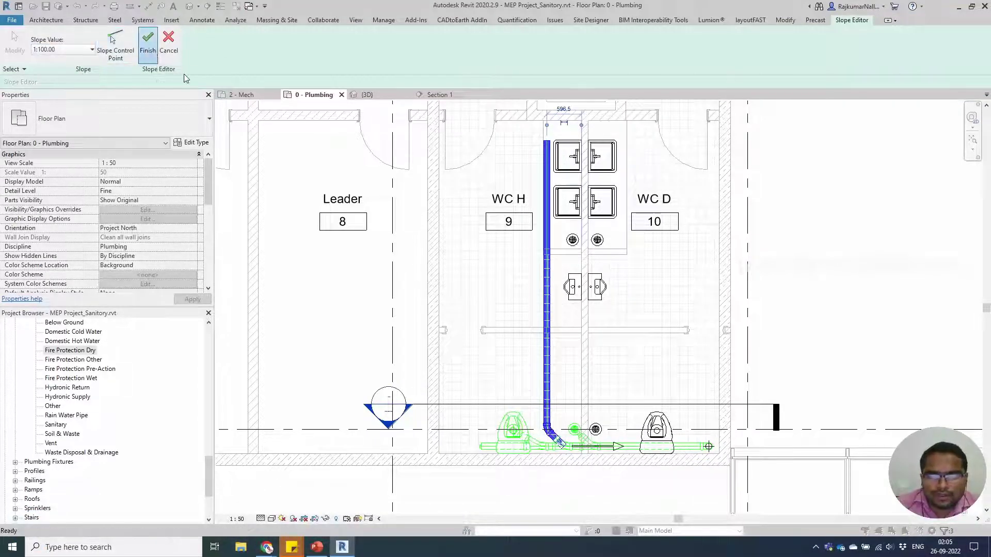
click(546, 324)
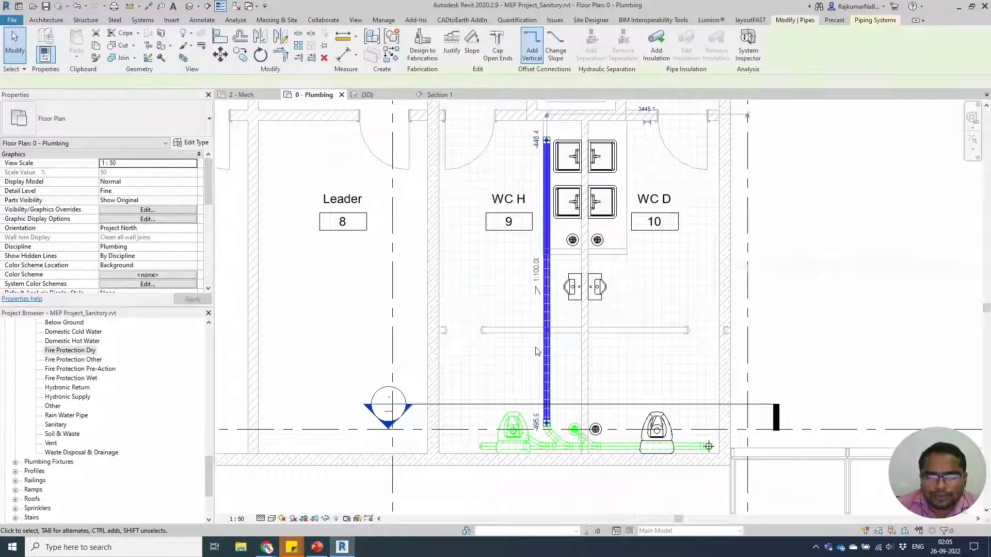
scroll(546, 329, up, 1)
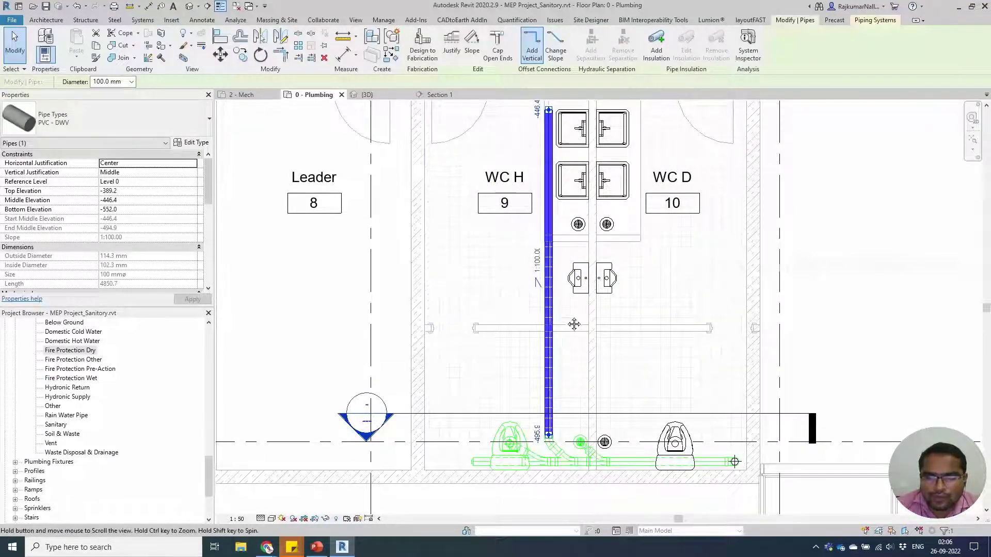
middle_drag(577, 329, 584, 300)
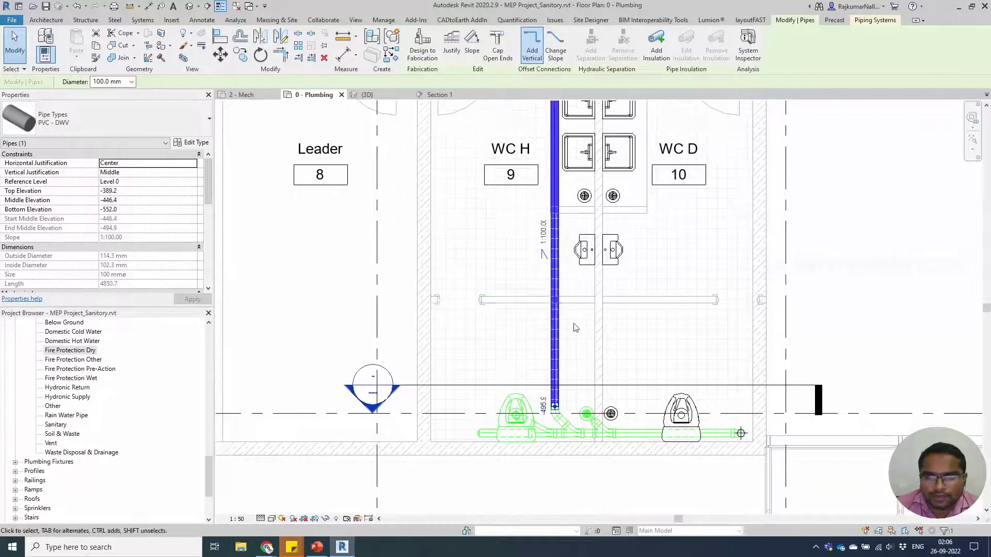
click(576, 347)
Connect the 40 mm sanitary outlet of the WC H sink nearest the doors into the sloped pipe beside it
middle_drag(572, 346, 564, 309)
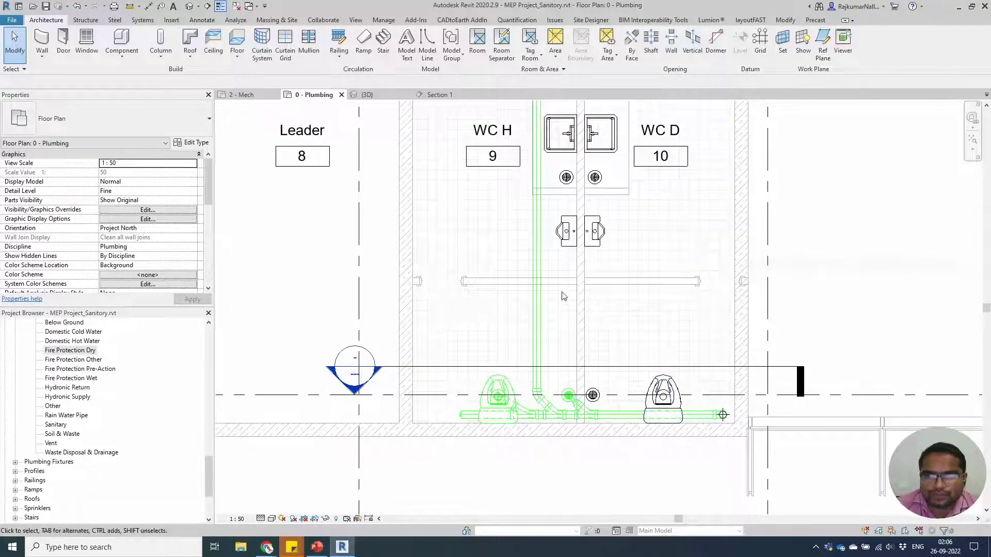
middle_drag(564, 296, 555, 420)
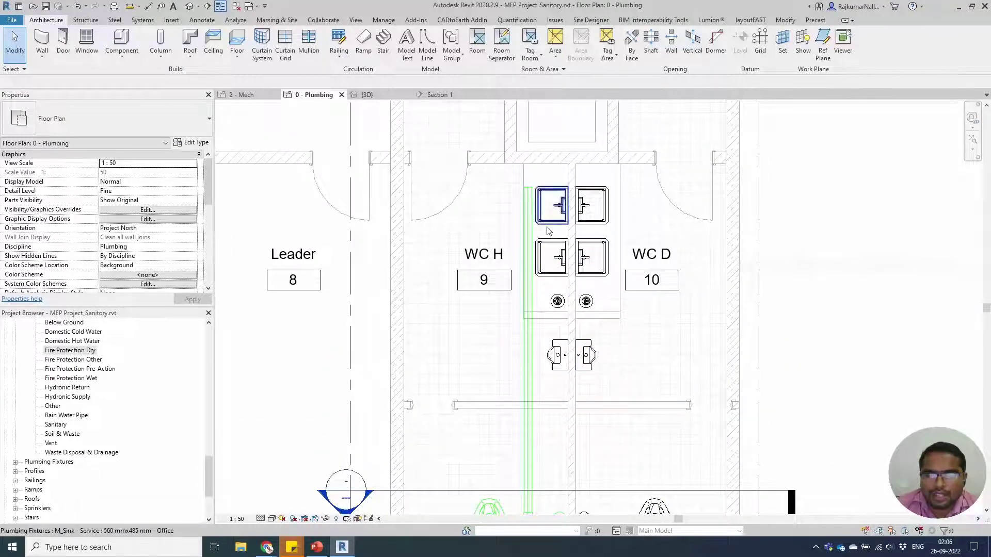
click(549, 207)
scroll(544, 241, up, 2)
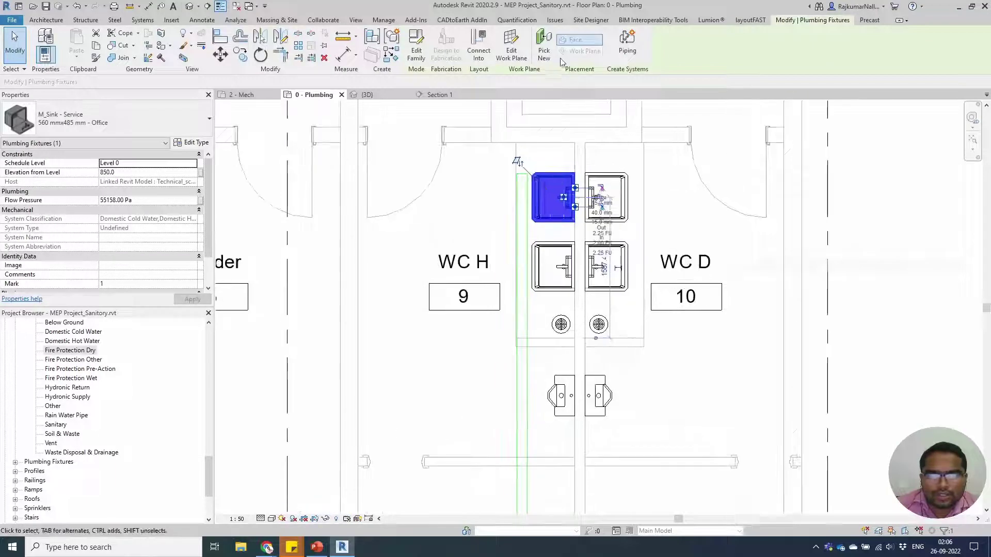
click(480, 53)
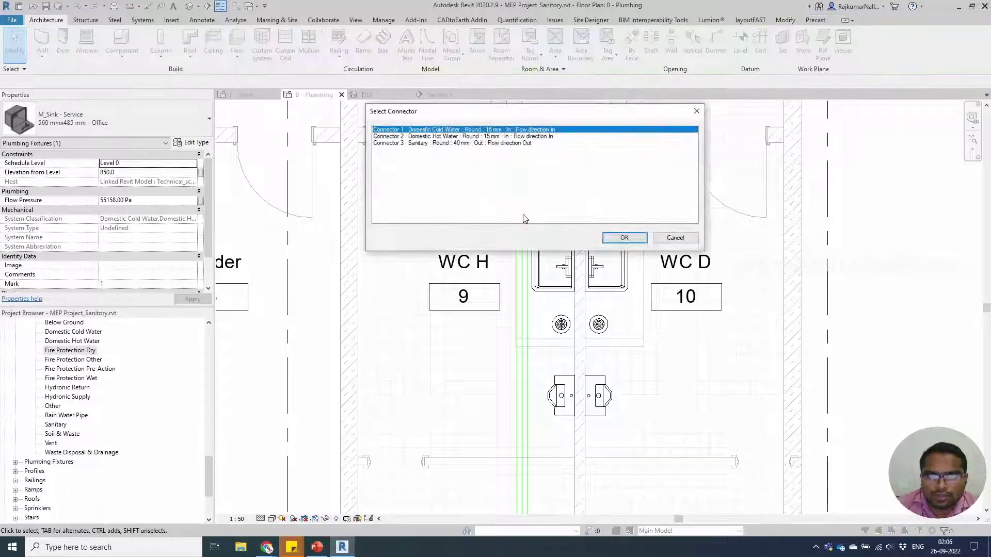
click(529, 144)
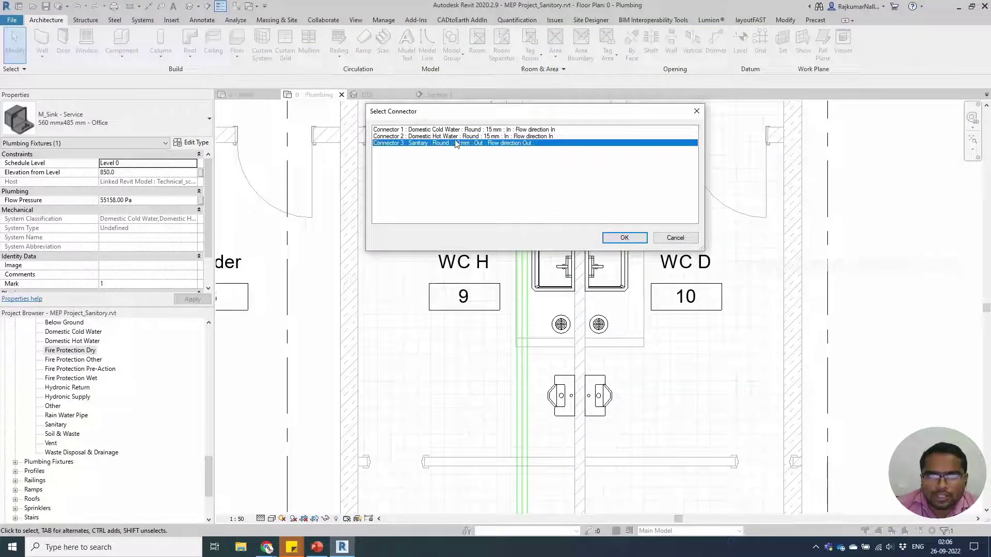
click(624, 238)
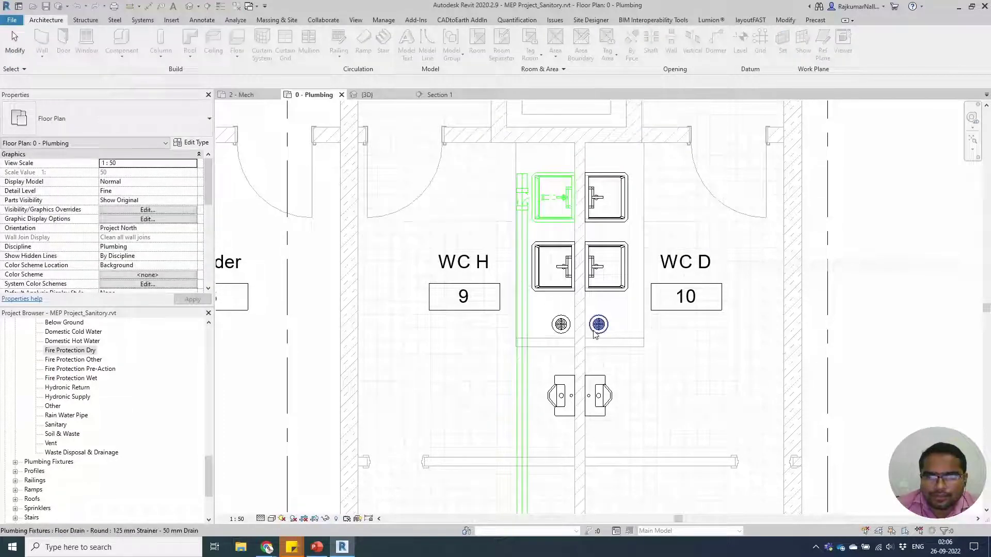
Examine in the 3D view the sink's 40 mm drop pipe and its connection to the sloped branch
click(371, 95)
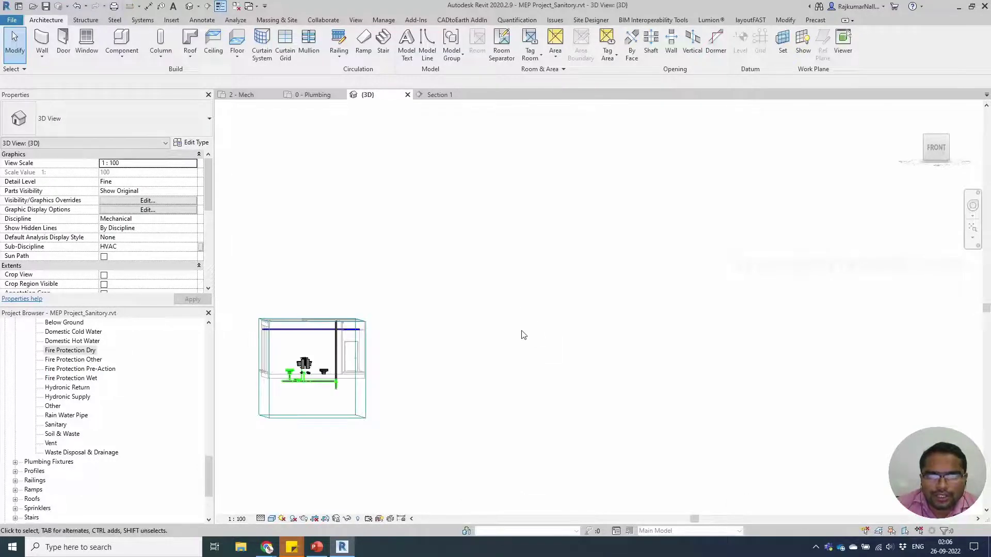
scroll(315, 390, up, 8)
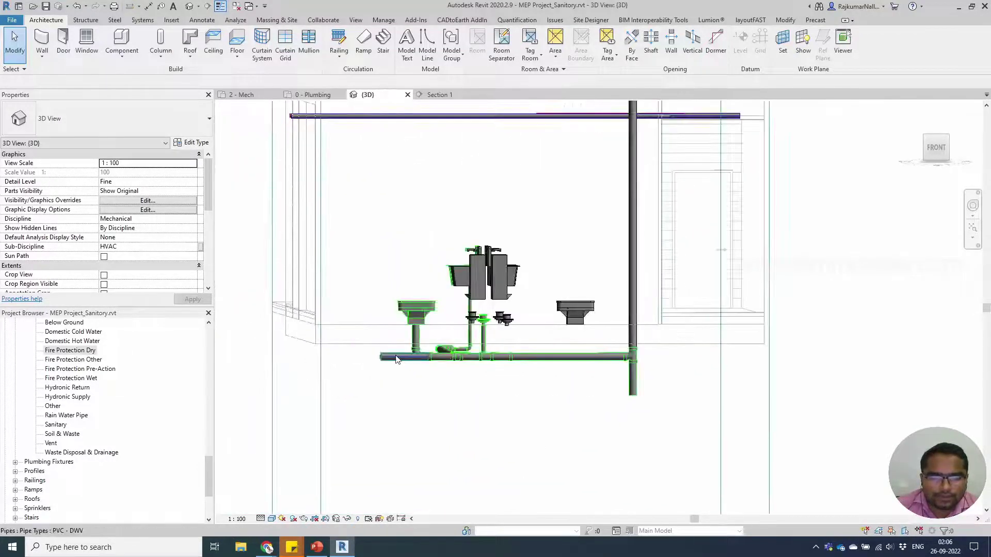
click(413, 384)
shift+middle_drag(413, 384, 798, 441)
scroll(640, 358, up, 5)
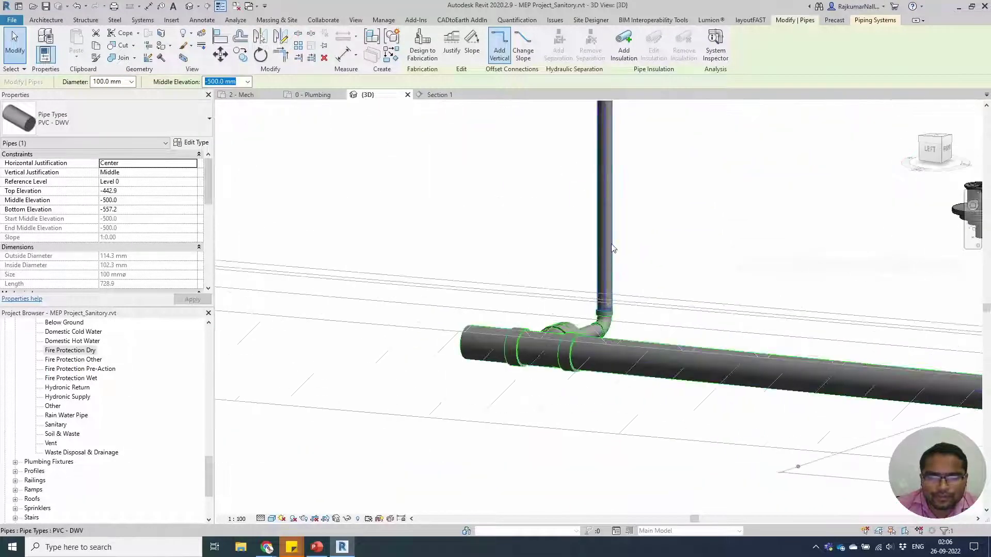
scroll(563, 320, down, 5)
click(569, 304)
shift+middle_drag(569, 305, 563, 390)
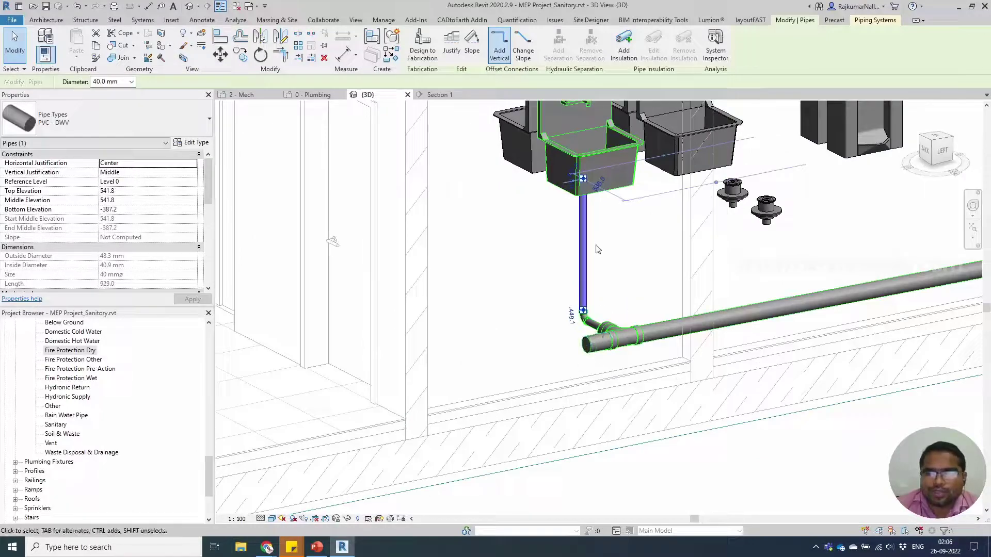
scroll(597, 250, up, 3)
shift+middle_drag(635, 219, 453, 338)
scroll(387, 350, down, 3)
scroll(422, 297, up, 3)
scroll(435, 327, down, 2)
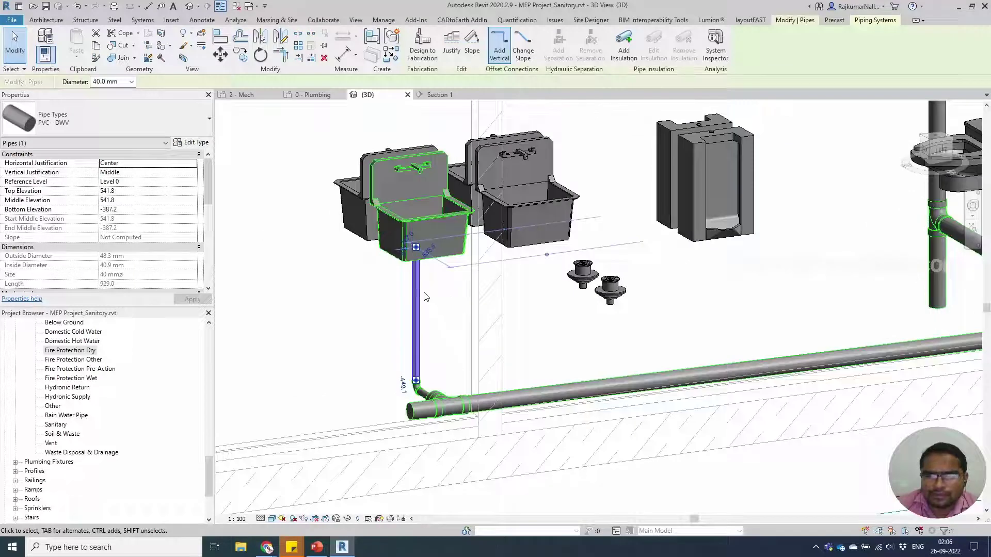
scroll(424, 296, up, 2)
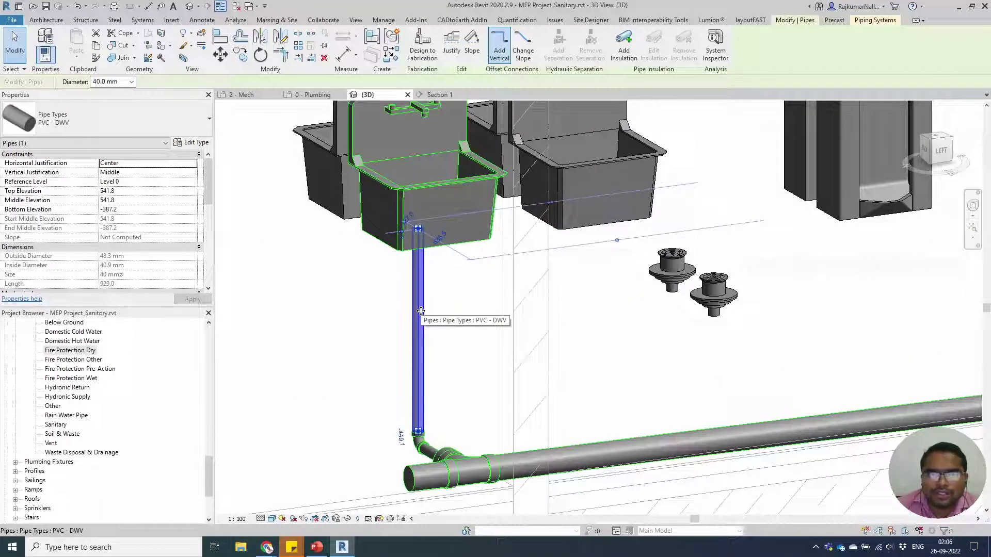
Start placing a component, begin loading a family for it, and browse to the UK library's Pipe folder
key(m)
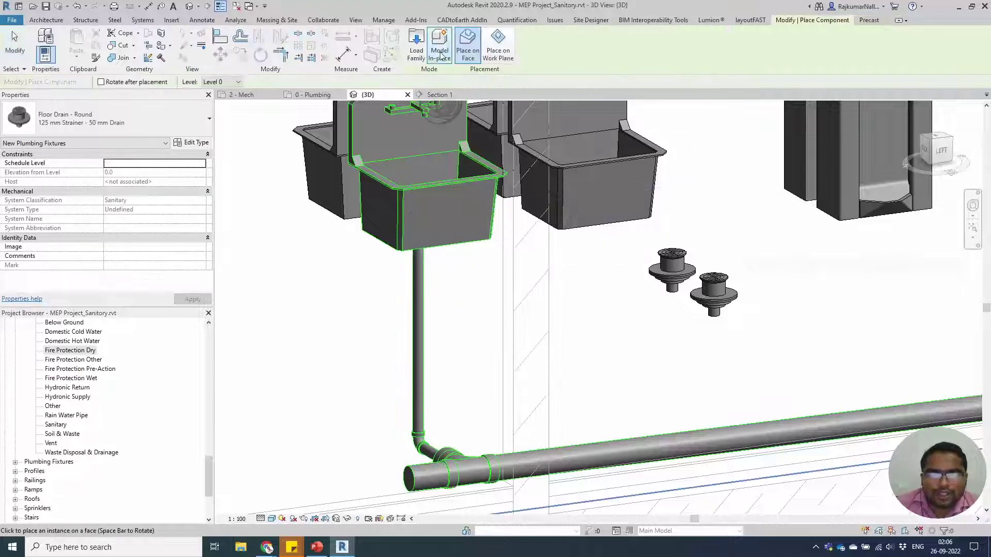
click(417, 46)
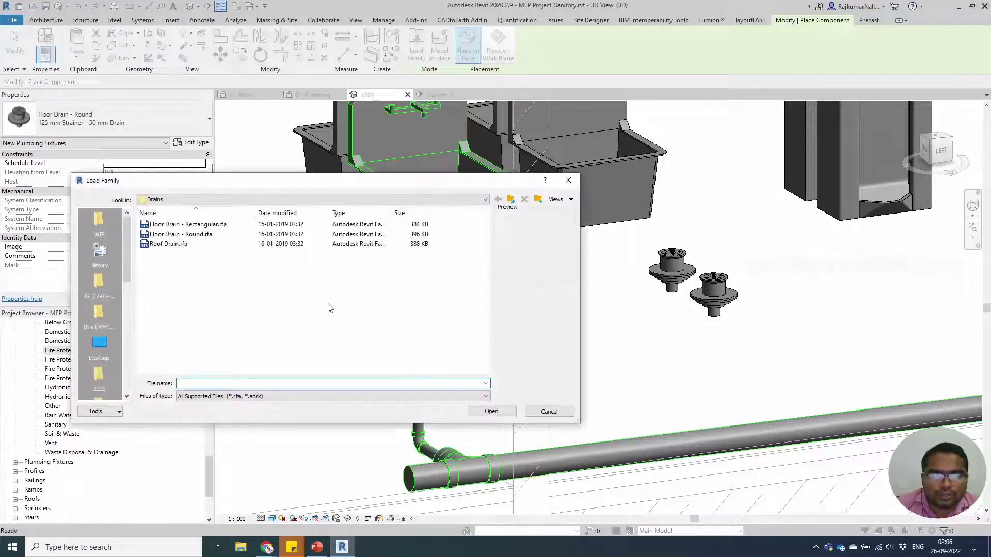
click(509, 198)
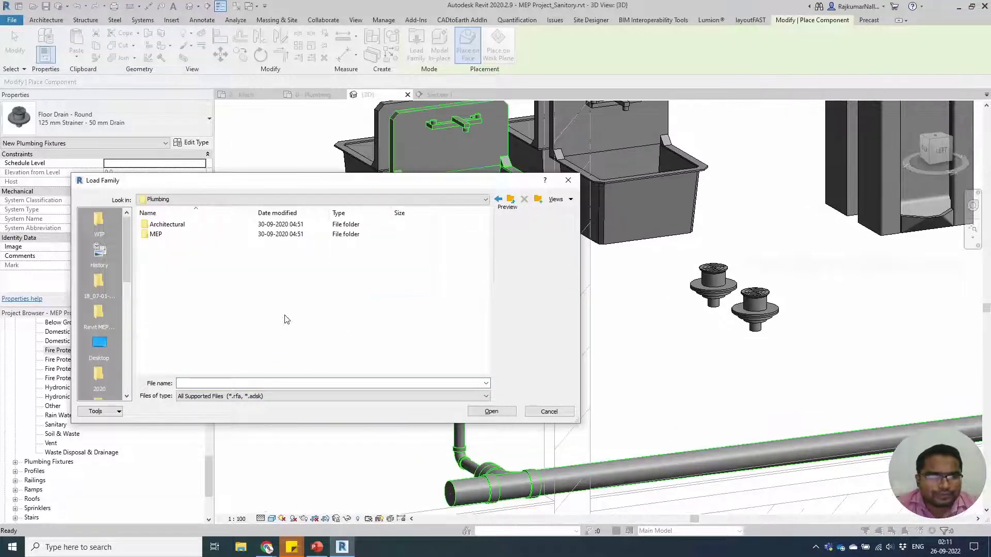
click(509, 199)
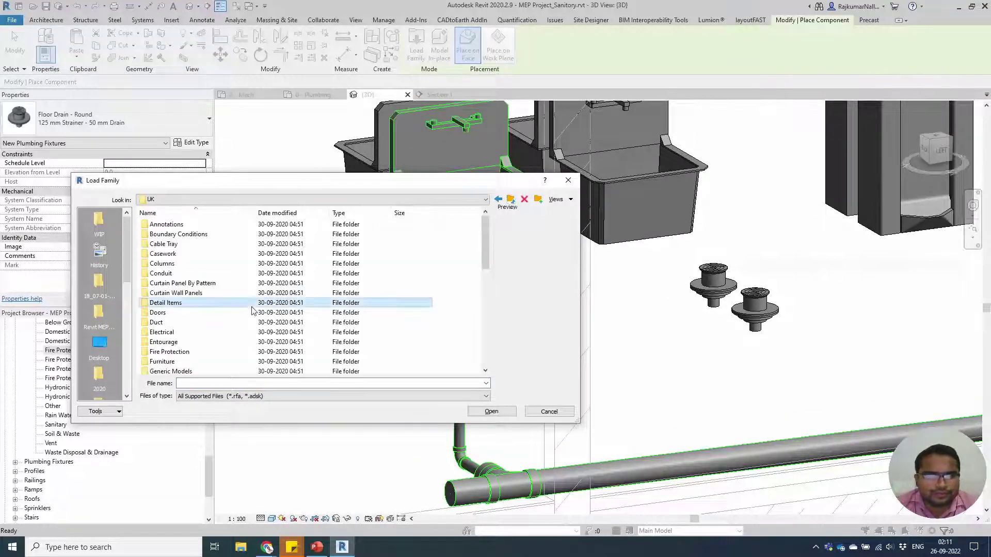
scroll(252, 310, down, 6)
double_click(173, 235)
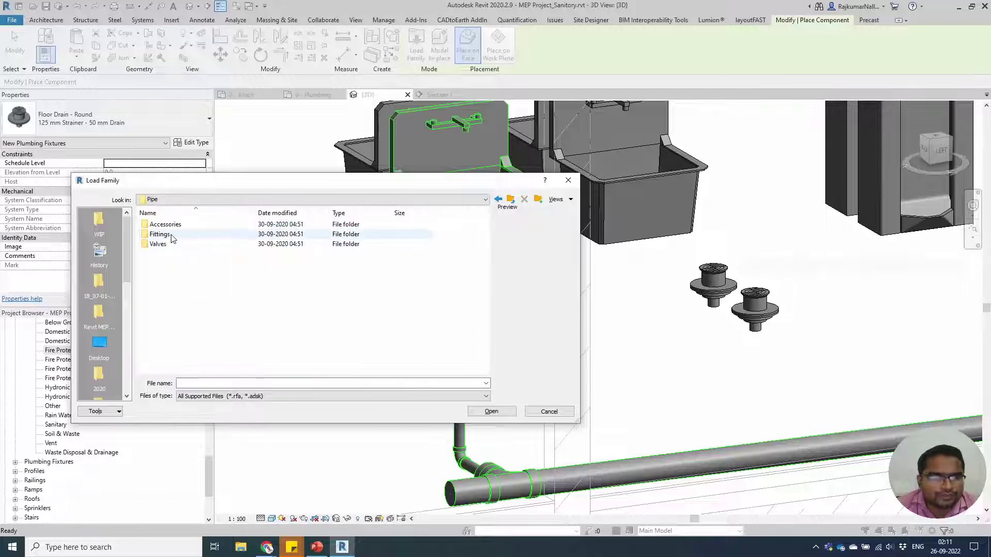
Look through the fitting families in Fittings > BS ISO 727-2 PVC-C > Solvent Welded and return to the Pipe folder
double_click(172, 235)
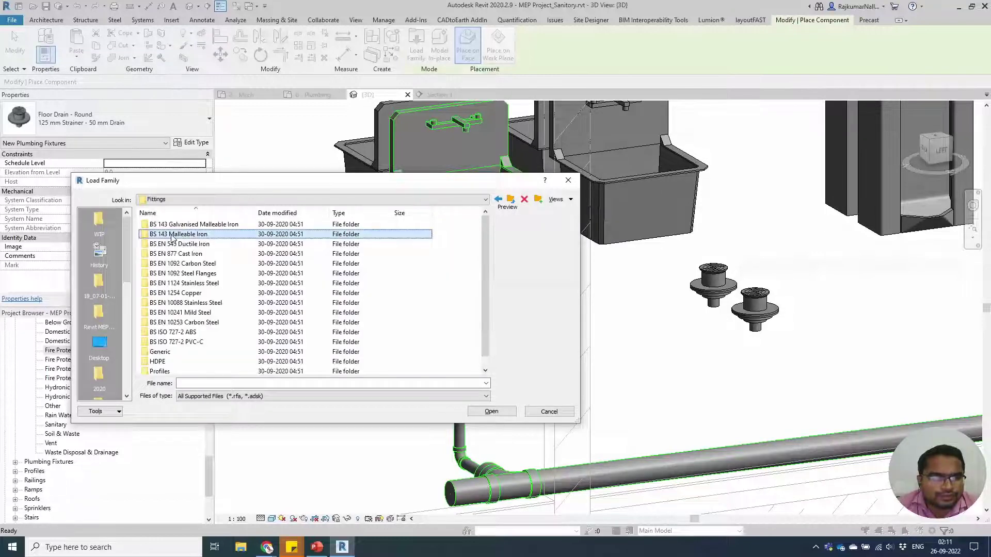
double_click(195, 341)
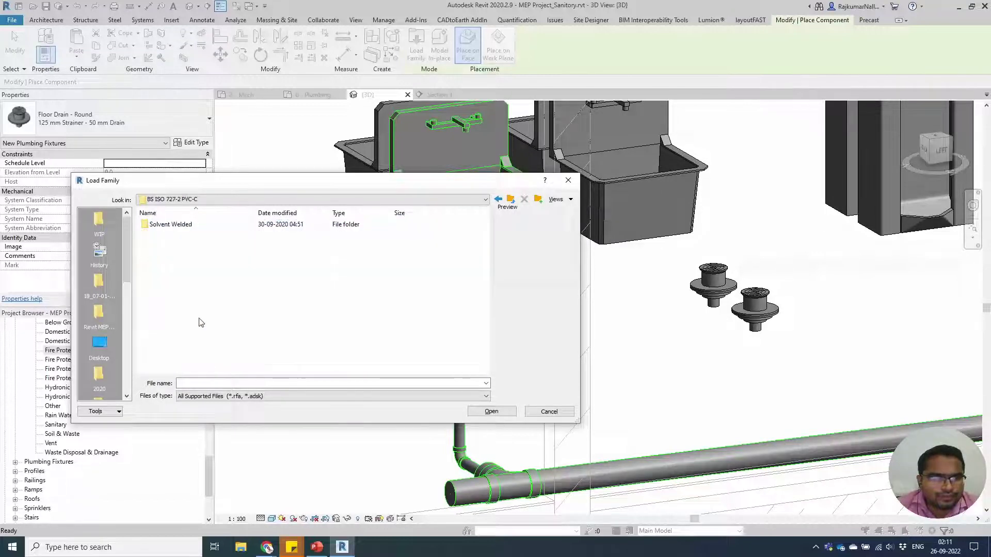
double_click(170, 225)
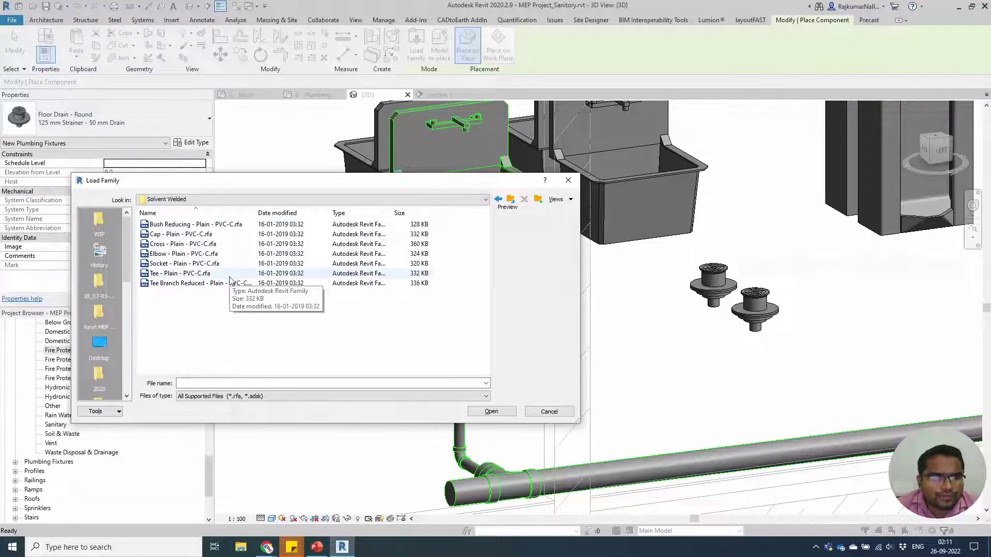
click(510, 199)
click(511, 199)
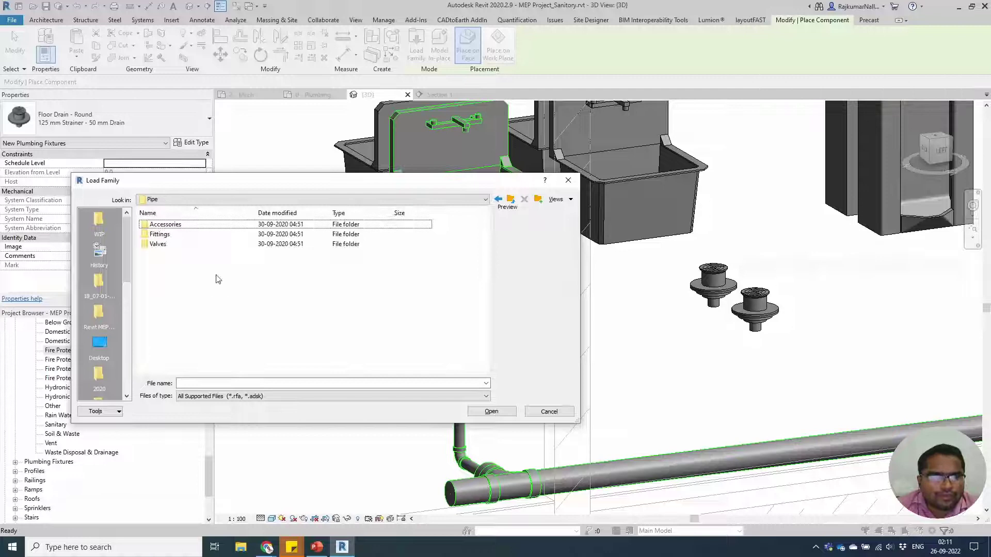
Browse to the India library's Pipe > Fittings > PVC > Sch 40 > Socket-Type > DWV folder for the family to load
click(510, 200)
click(510, 200)
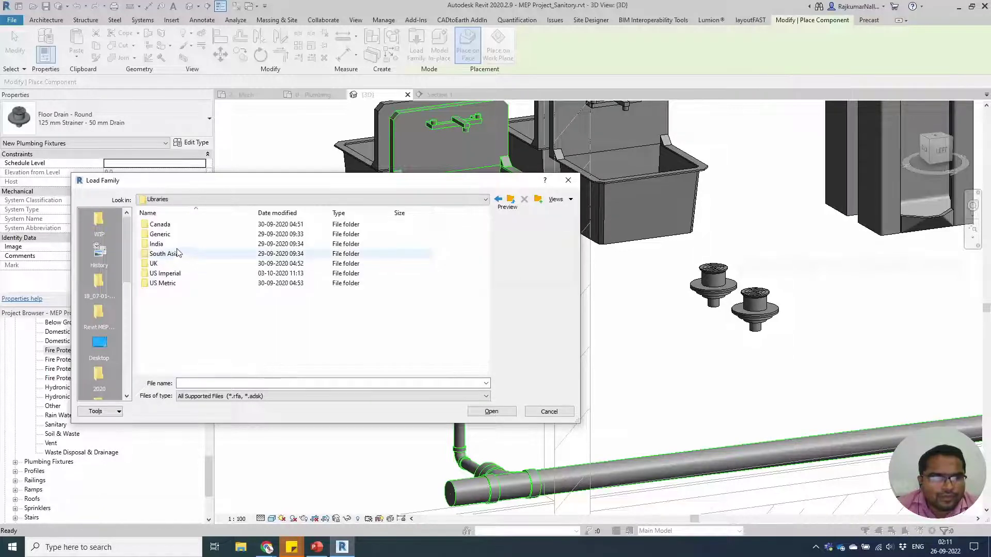
double_click(173, 251)
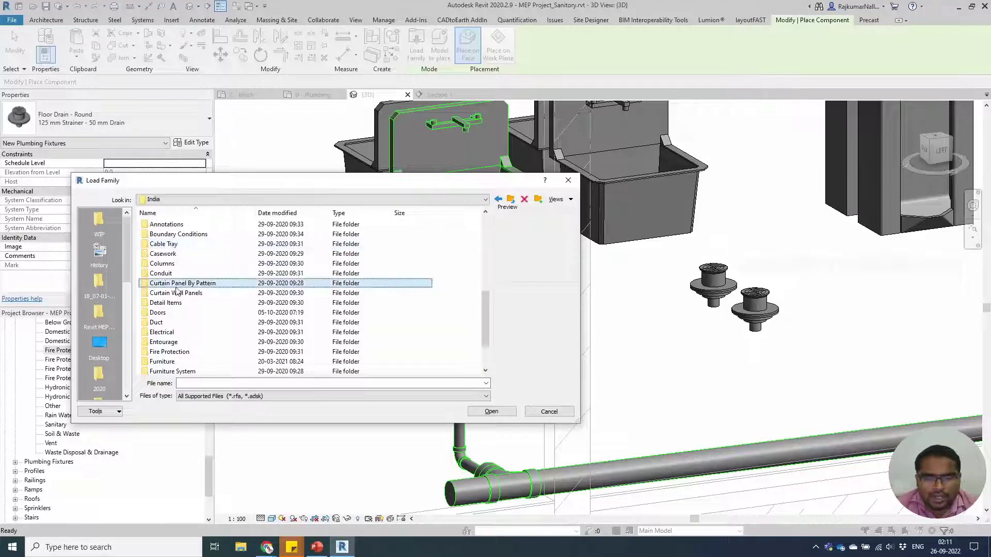
key(p)
double_click(169, 227)
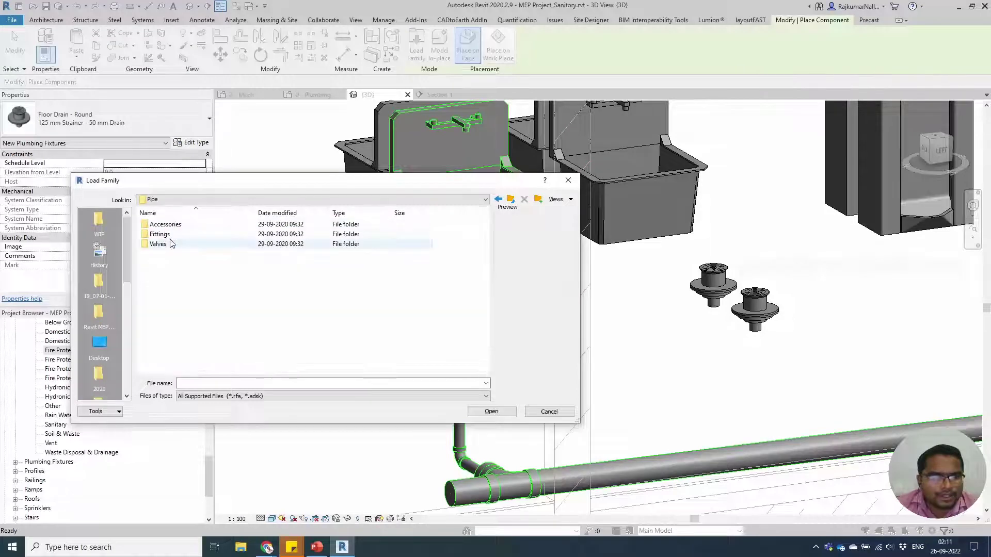
double_click(170, 234)
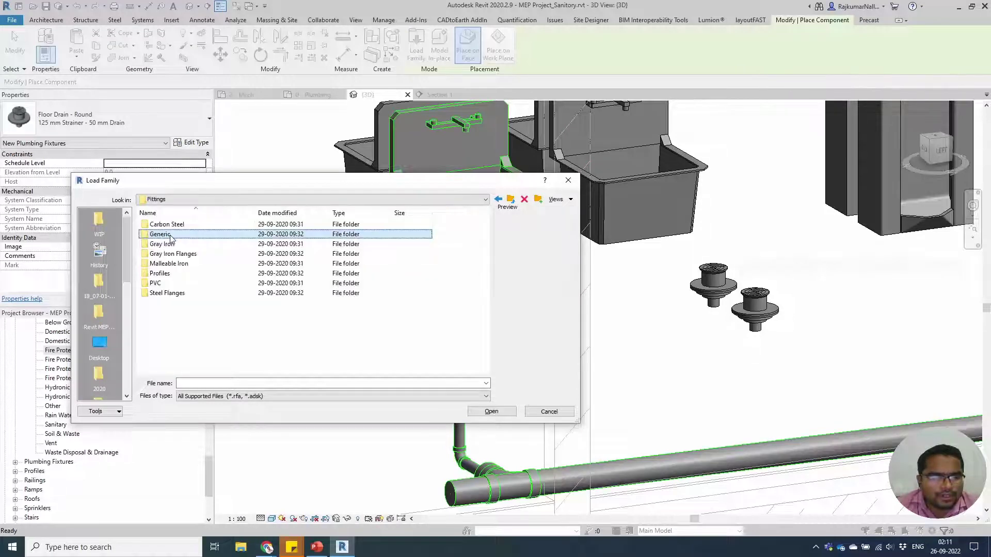
double_click(176, 284)
click(172, 227)
double_click(172, 227)
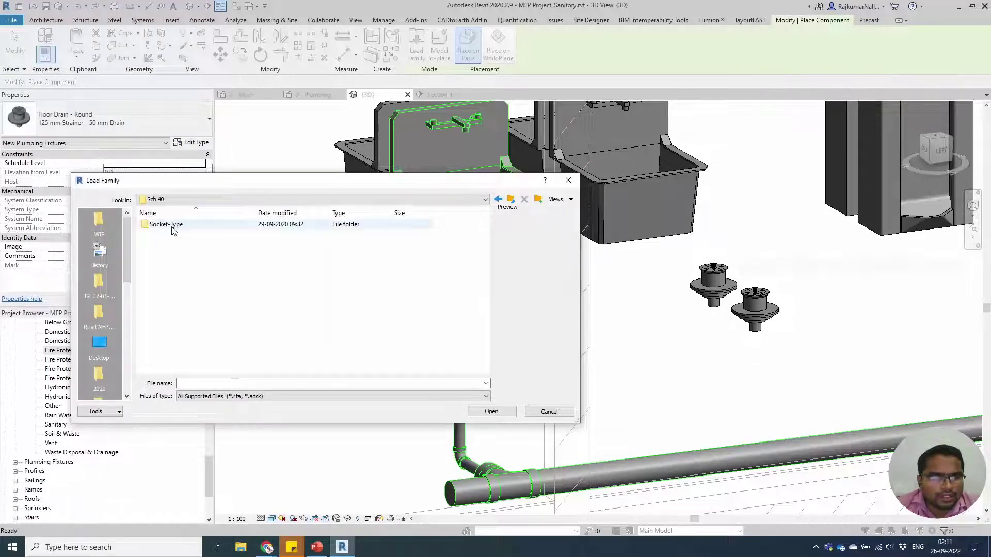
double_click(172, 228)
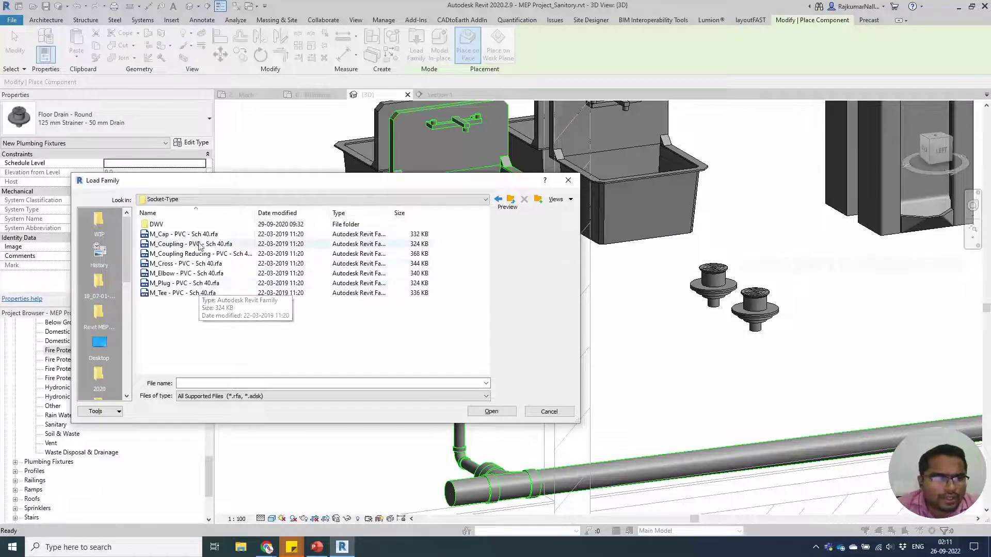
double_click(185, 225)
Load the P-trap family M_Trap P - PVC - Sch 40 - DWV.rfa into the project
scroll(202, 265, down, 5)
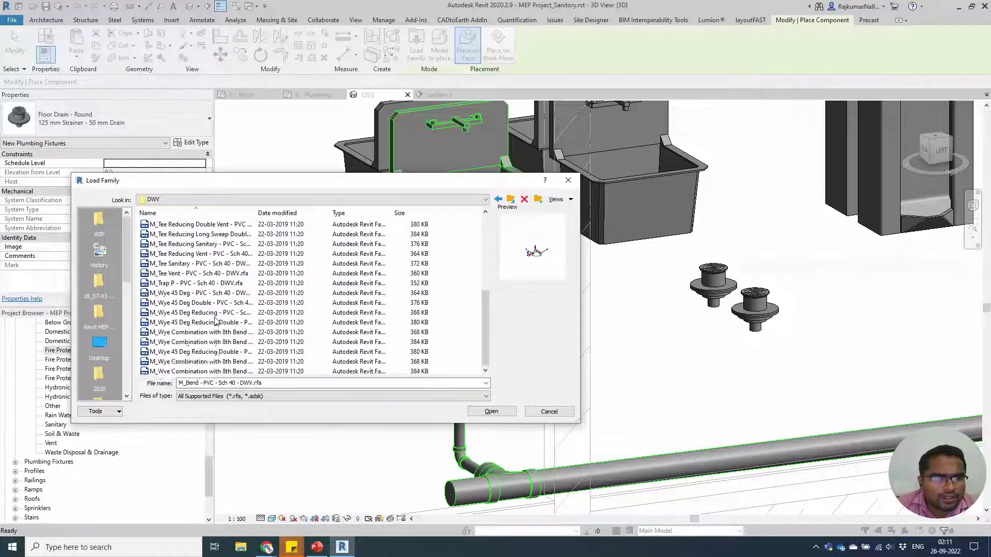
click(198, 283)
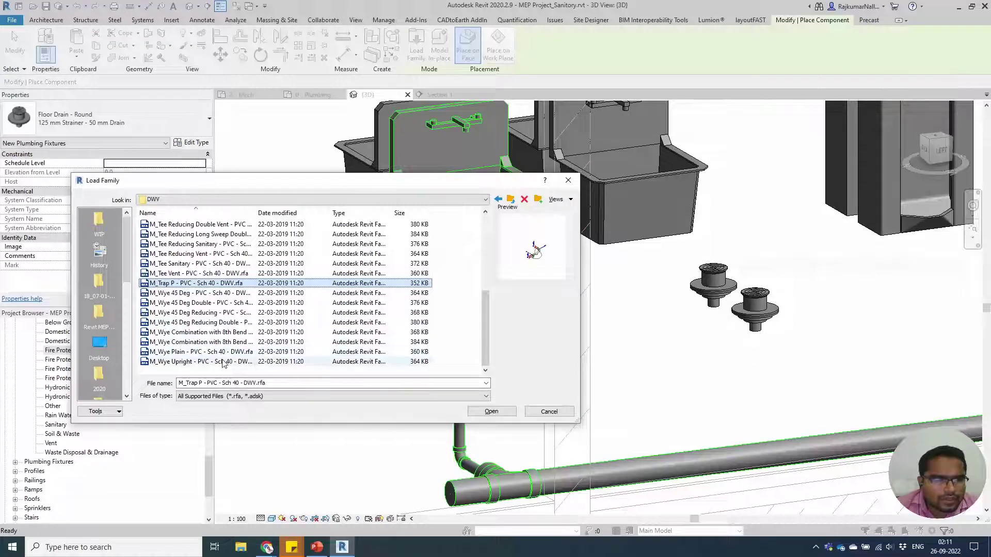
scroll(224, 361, up, 4)
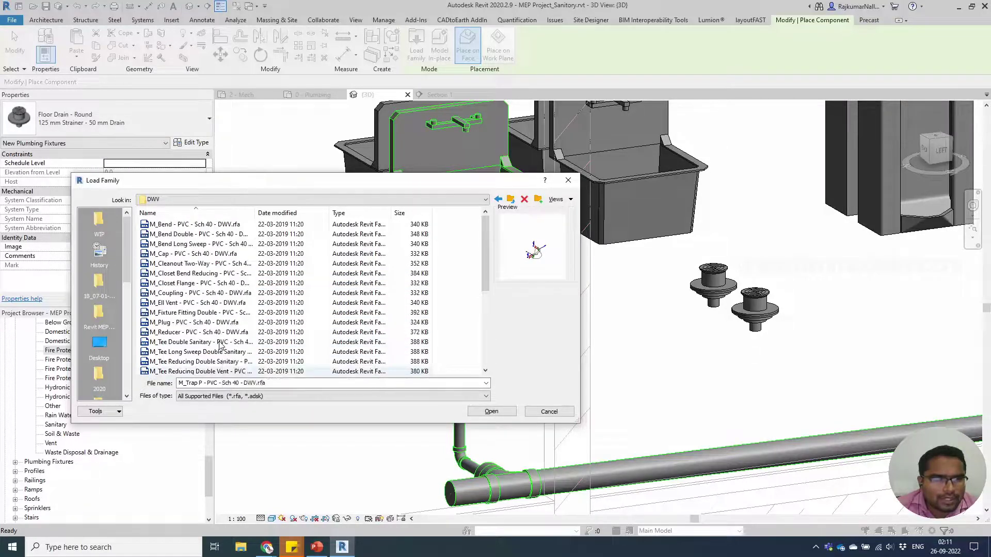
scroll(222, 347, down, 3)
scroll(221, 345, down, 1)
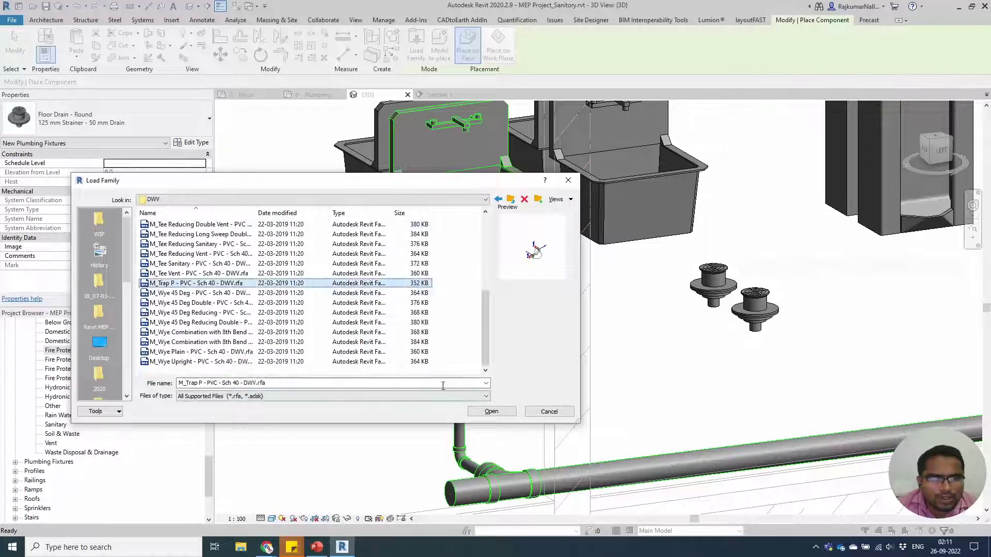
click(491, 412)
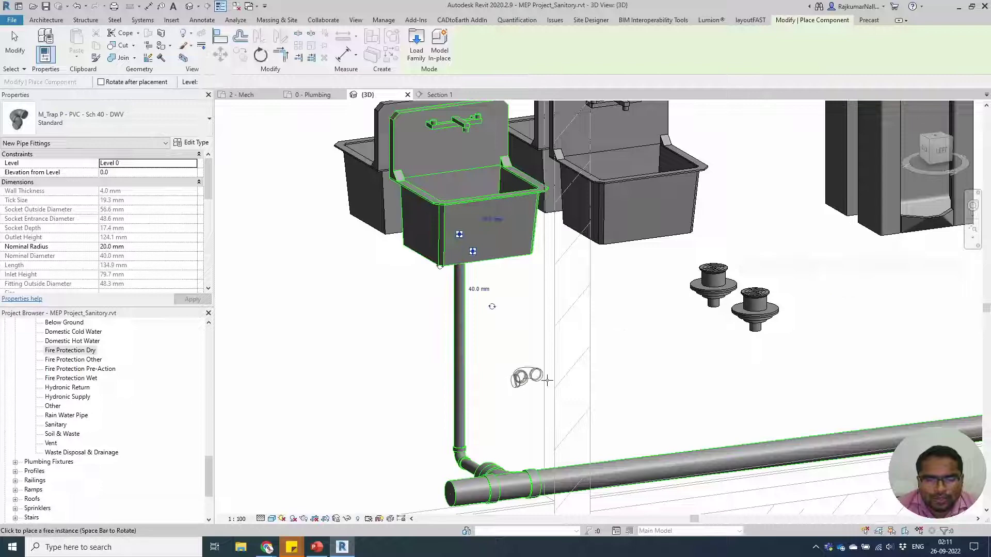
shift+middle_drag(504, 376, 475, 376)
key(Escape)
key(Return)
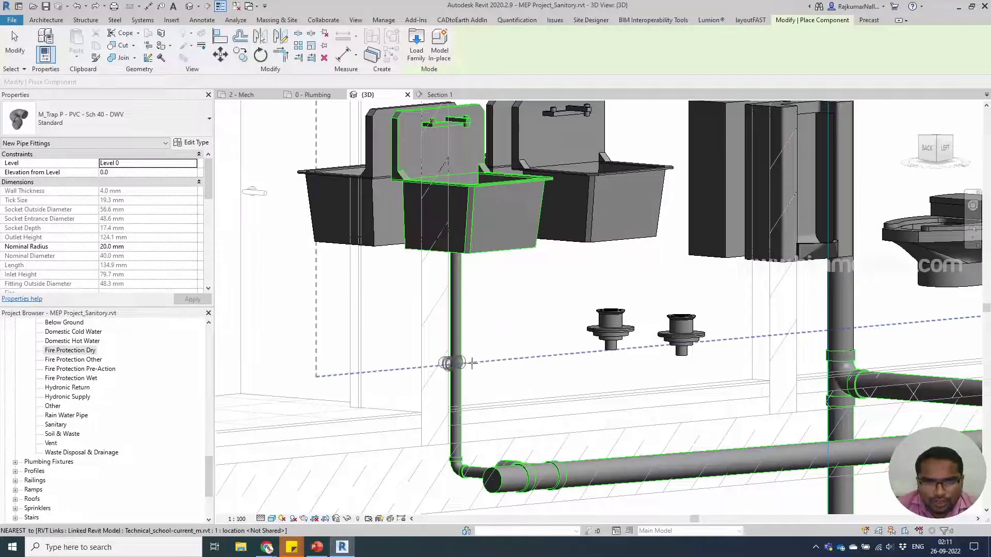
shift+middle_drag(479, 307, 479, 271)
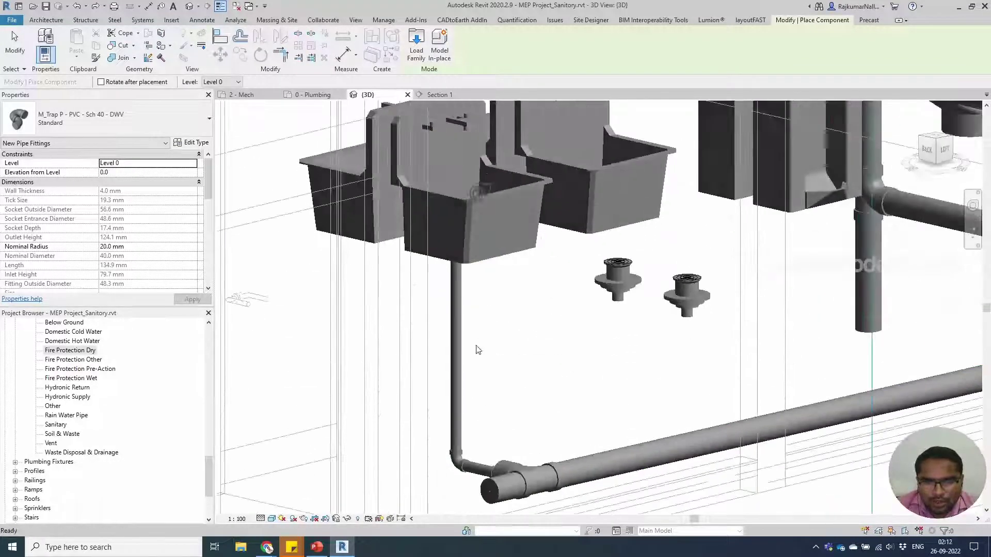
key(Escape)
Split the sink's vertical drop pipe at two points and delete the middle segment together with its two couplings
click(457, 352)
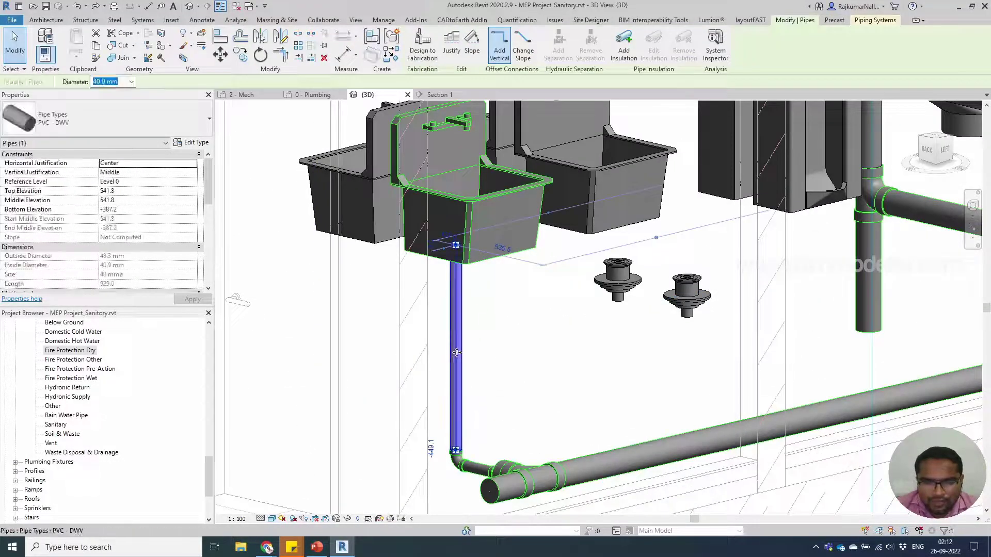
click(298, 34)
click(456, 322)
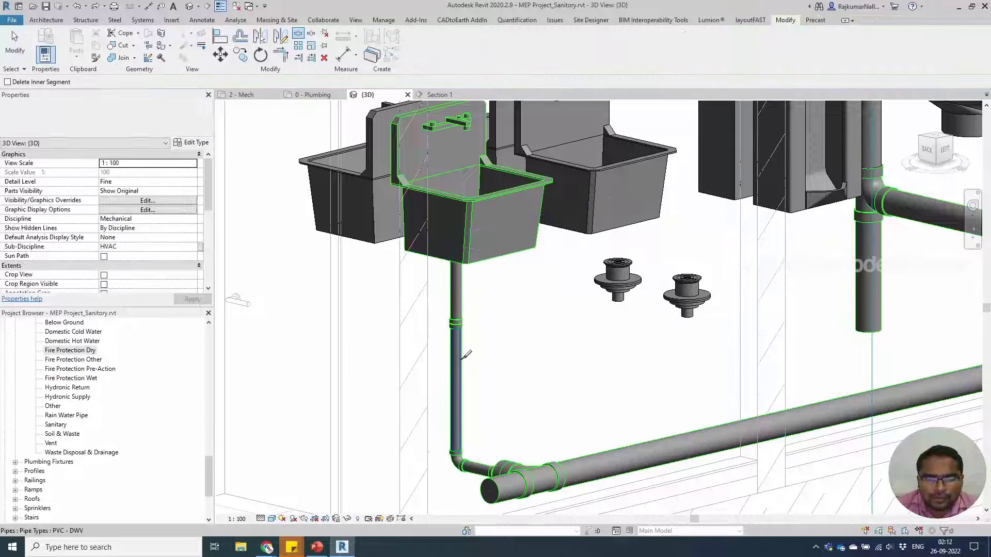
key(Escape)
drag(416, 290, 494, 382)
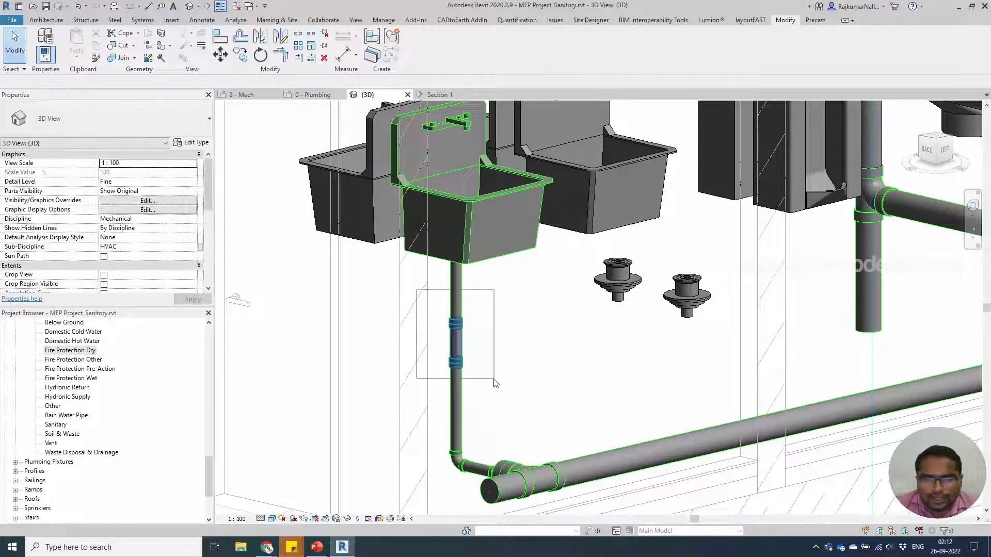
key(Delete)
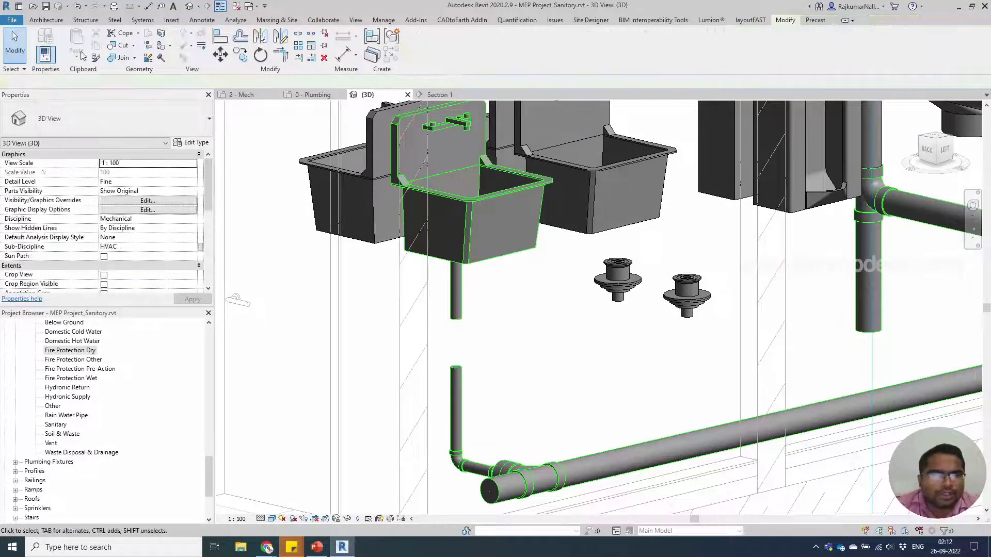
Place the M_Trap P pipe fitting at the lower end of the sink's upper pipe and rotate its outlet towards the sloped branch
click(143, 20)
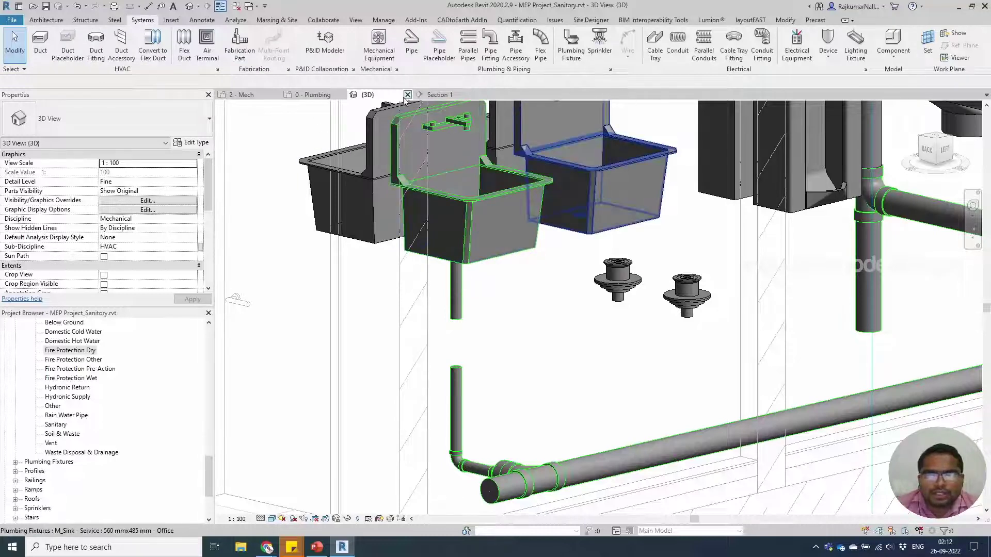
click(490, 47)
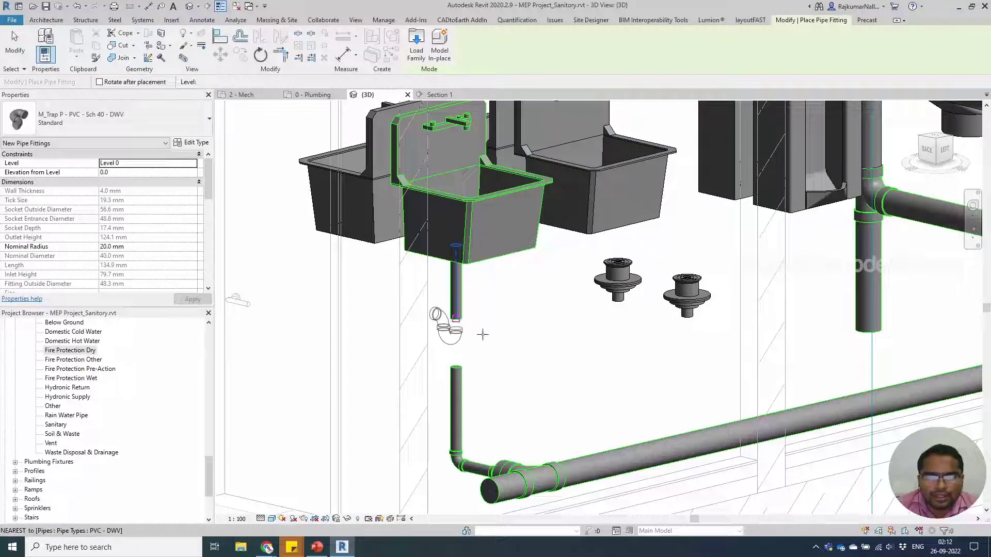
click(455, 319)
key(Escape)
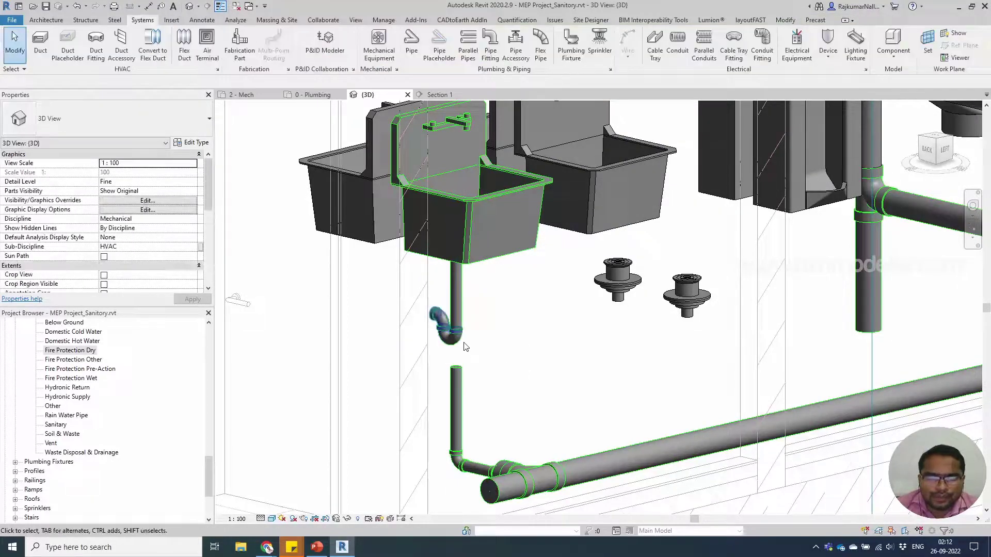
click(460, 350)
shift+middle_drag(461, 350, 497, 293)
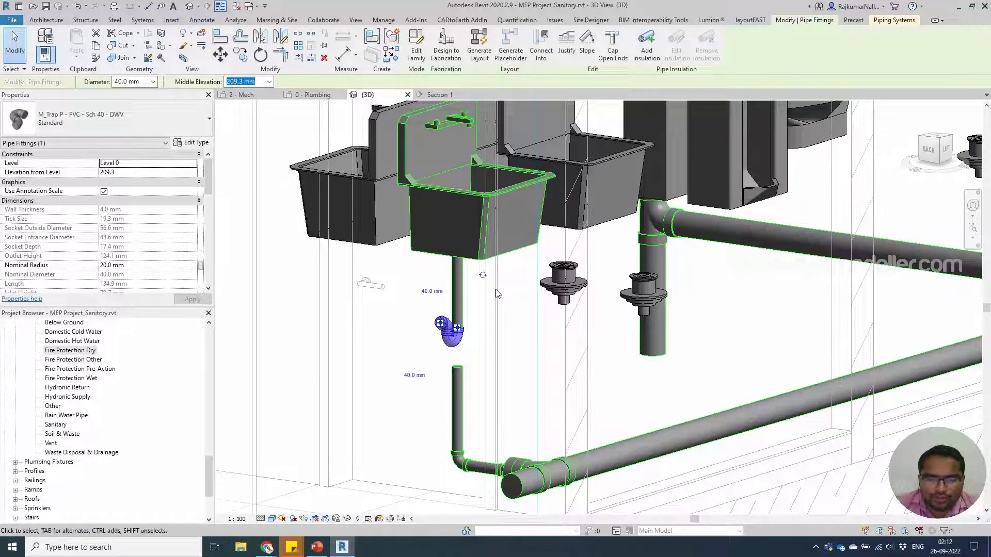
shift+middle_drag(520, 339, 525, 344)
Try to move the lower drop pipe sideways under the trap outlet in the 3D view
click(459, 401)
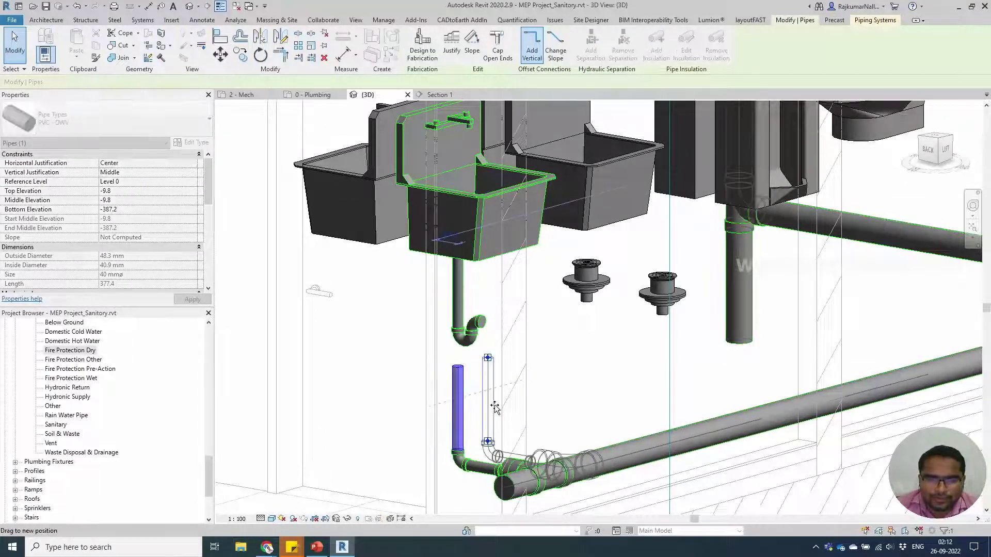
shift+middle_drag(495, 404, 507, 429)
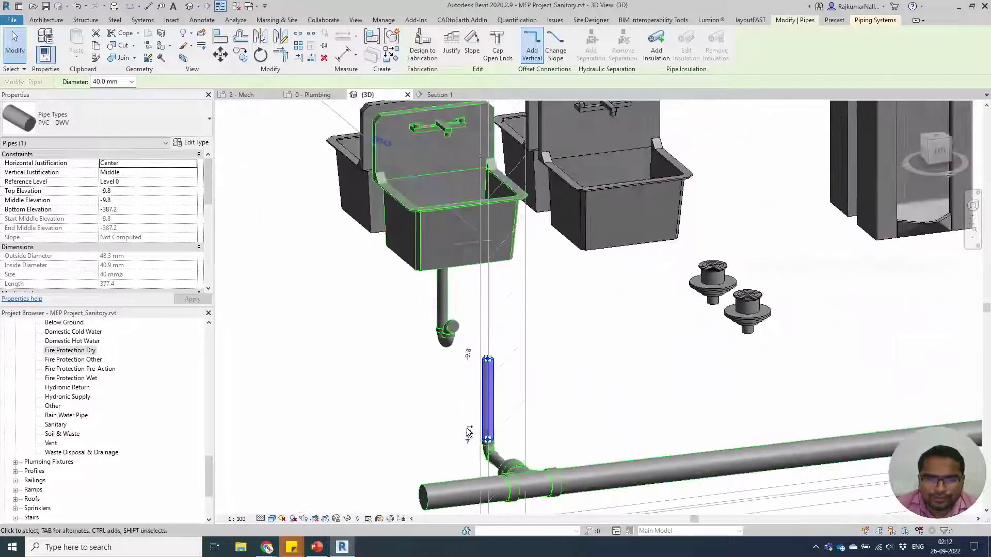
key(Escape)
click(443, 408)
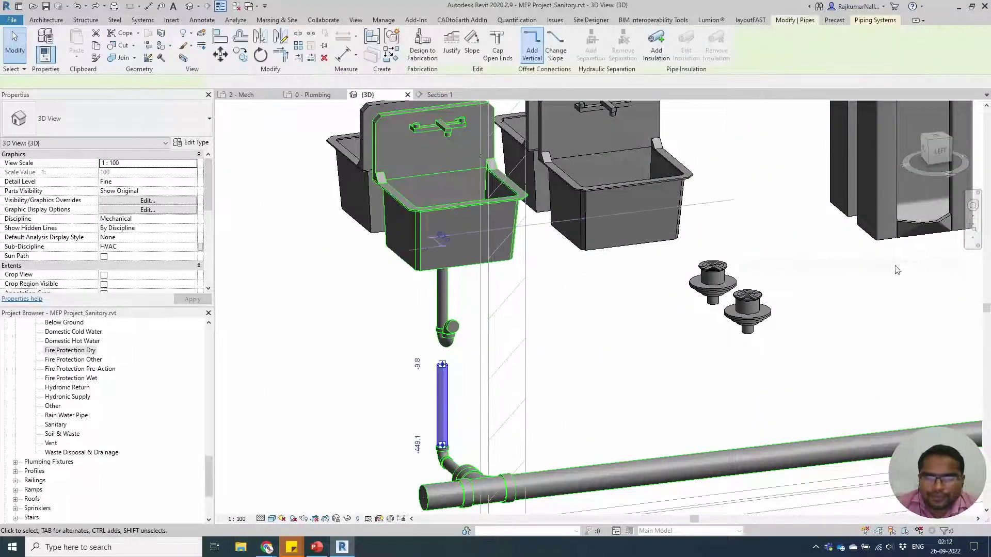
In the 0 - Plumbing floor plan, move the section line up beside the sinks nearest the doors and open its Section 1 view
key(ctrl+Tab)
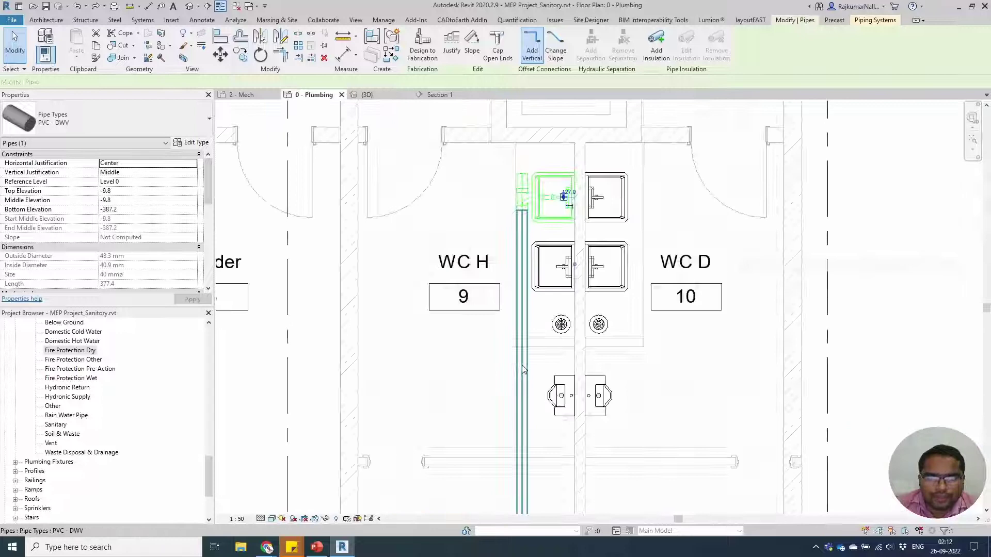
scroll(504, 328, down, 2)
middle_drag(566, 398, 584, 336)
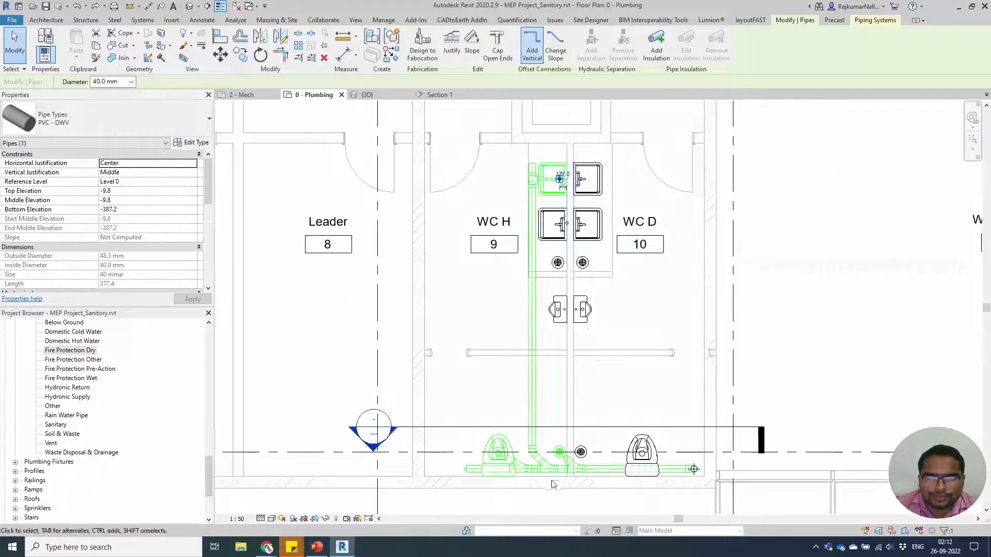
click(548, 427)
drag(549, 427, 563, 155)
double_click(382, 154)
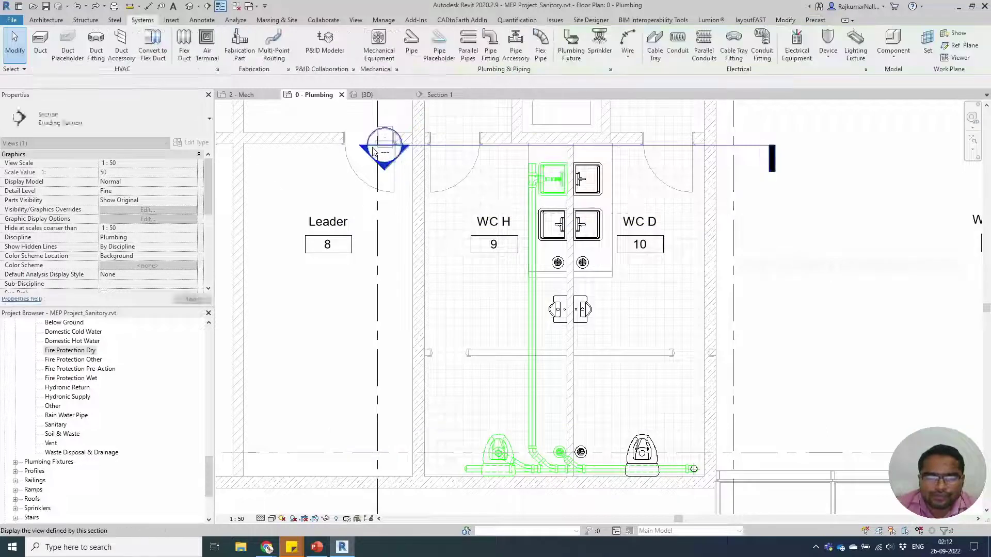
scroll(699, 312, down, 3)
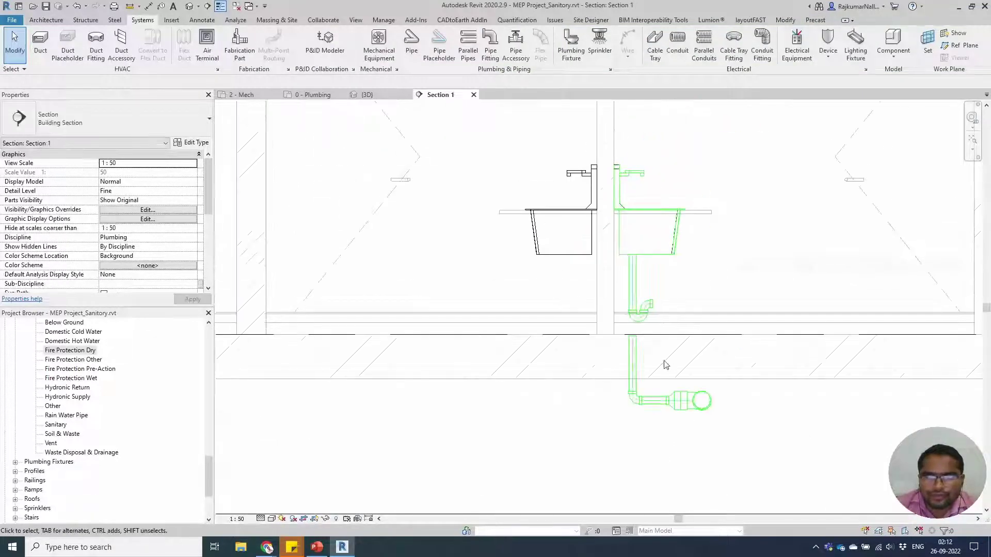
Move the lower drop pipe horizontally in Section 1 until it lines up under the trap outlet
click(619, 371)
scroll(619, 372, up, 2)
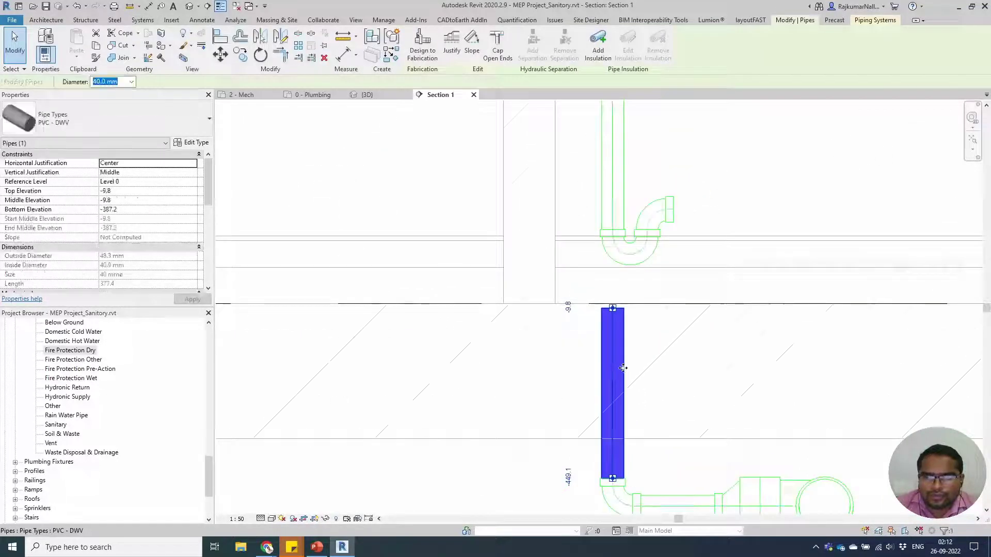
drag(622, 375, 683, 381)
scroll(566, 361, down, 2)
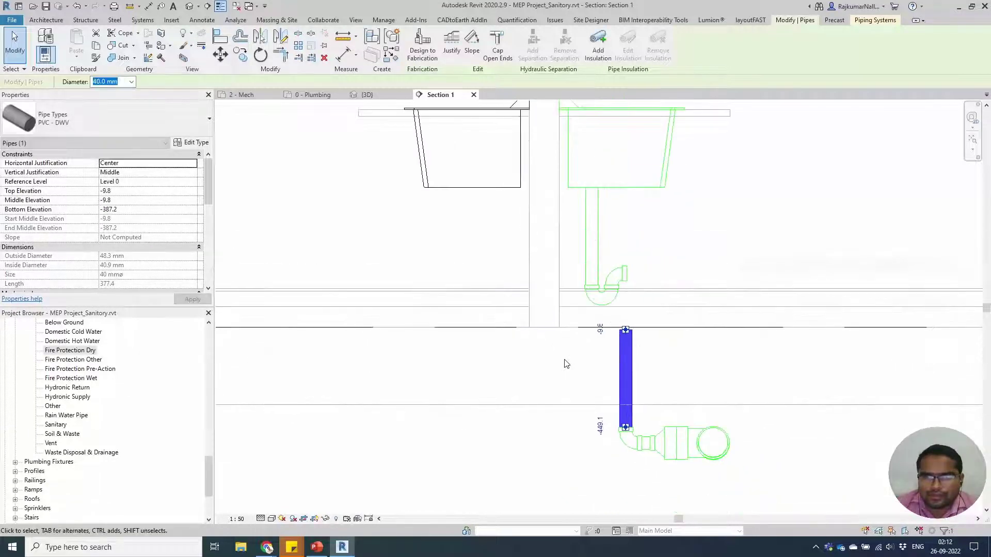
Delete the reducer and the sanitary tee that join the drop pipe's lower elbow to the sloped branch
scroll(582, 359, down, 2)
scroll(582, 360, up, 1)
middle_drag(593, 390, 558, 334)
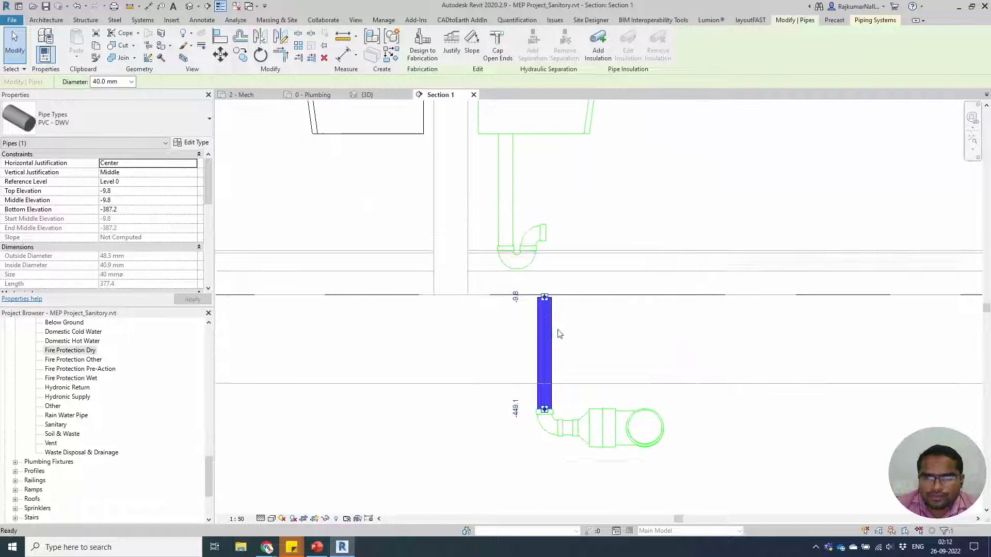
middle_drag(591, 395, 560, 375)
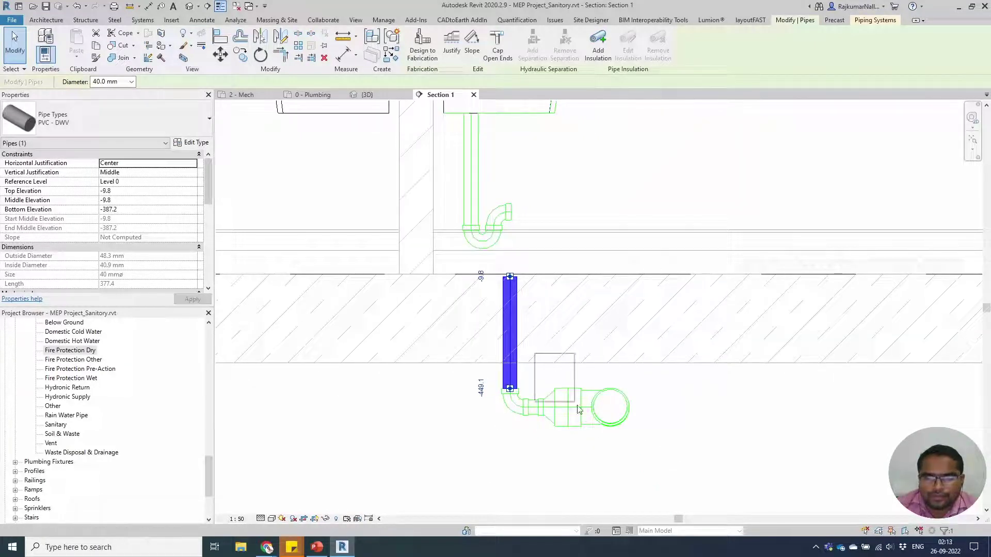
click(594, 440)
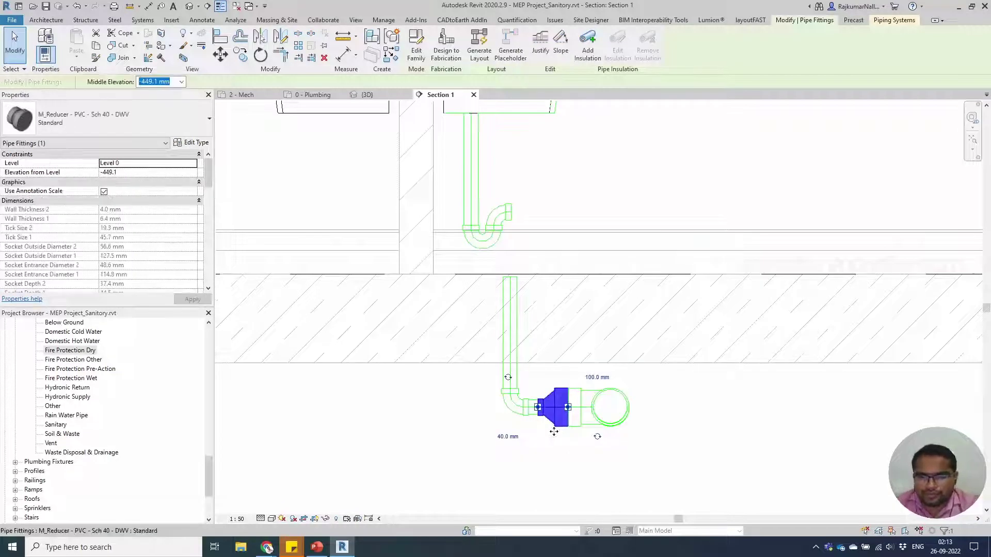
key(Delete)
click(576, 424)
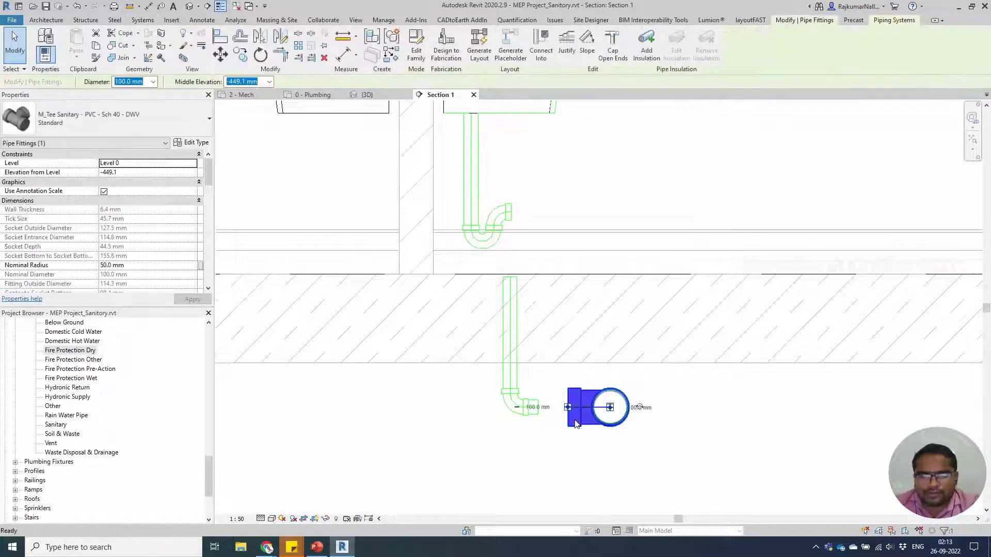
key(Delete)
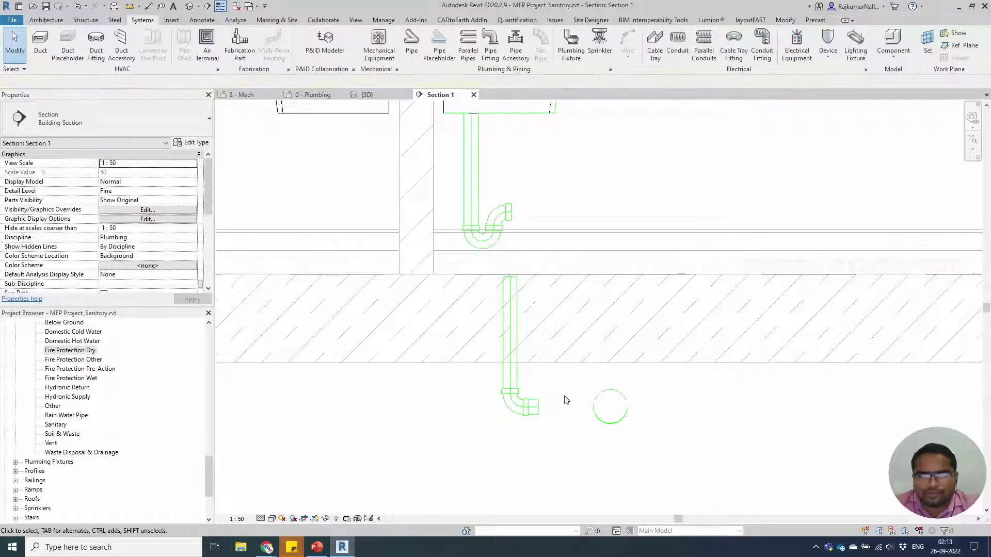
Shift the lower drop pipe and its elbow sideways in Section 1, clear of the trap outlet and closer to the sloped branch
click(519, 326)
scroll(519, 326, up, 1)
key(Escape)
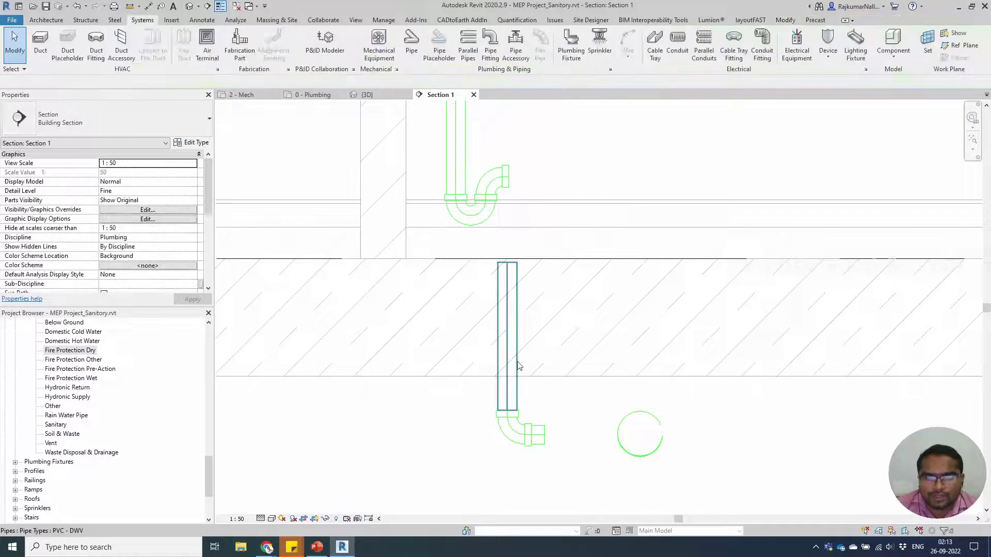
drag(519, 335, 547, 308)
Join the P-trap outlet to the top of the lower drop pipe with a short horizontal pipe and an elbow
click(508, 180)
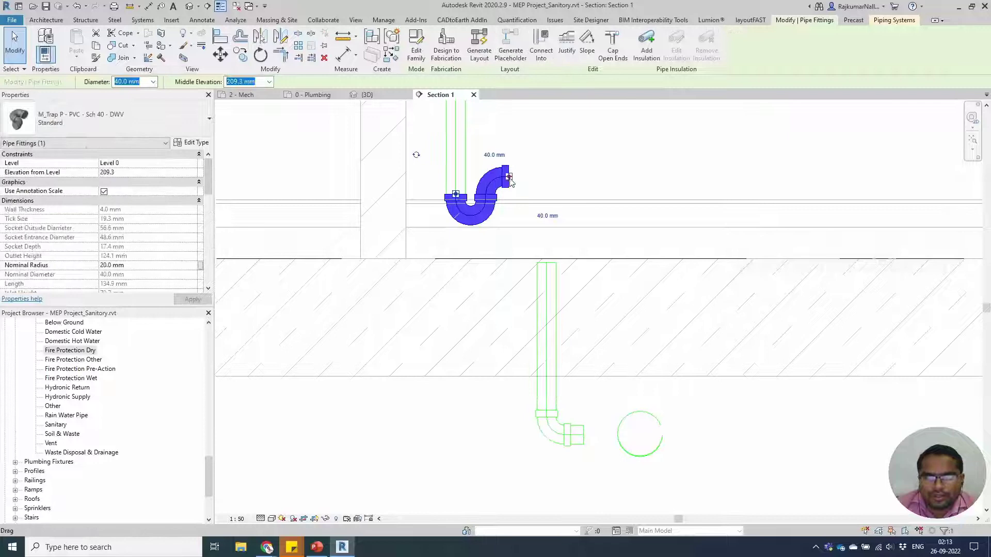
right_click(510, 178)
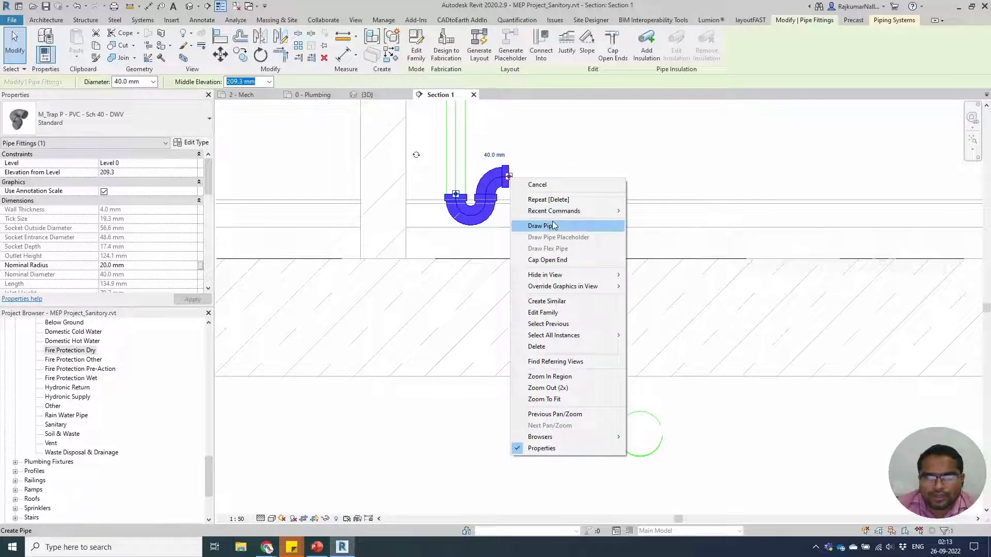
key(Escape)
key(Escape)
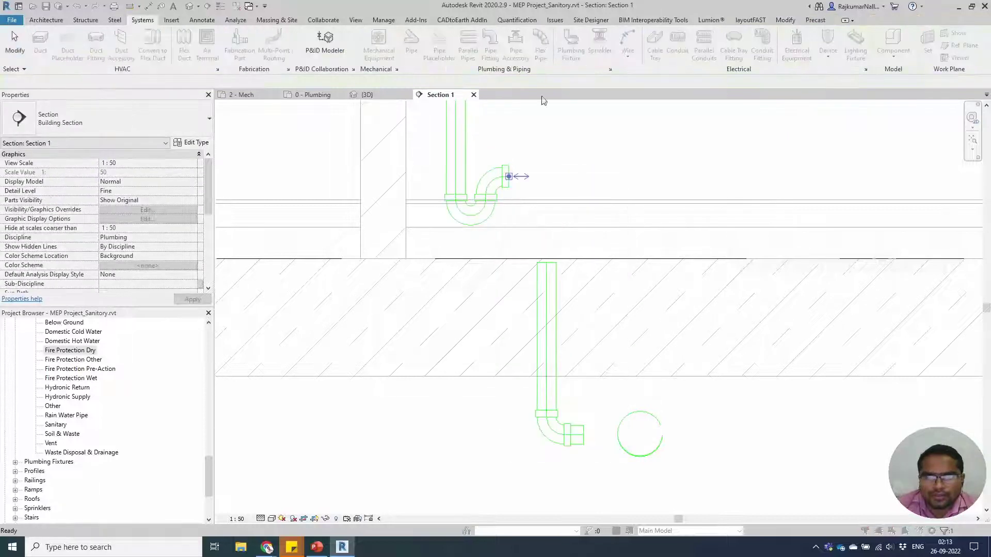
click(544, 287)
middle_drag(570, 312, 544, 309)
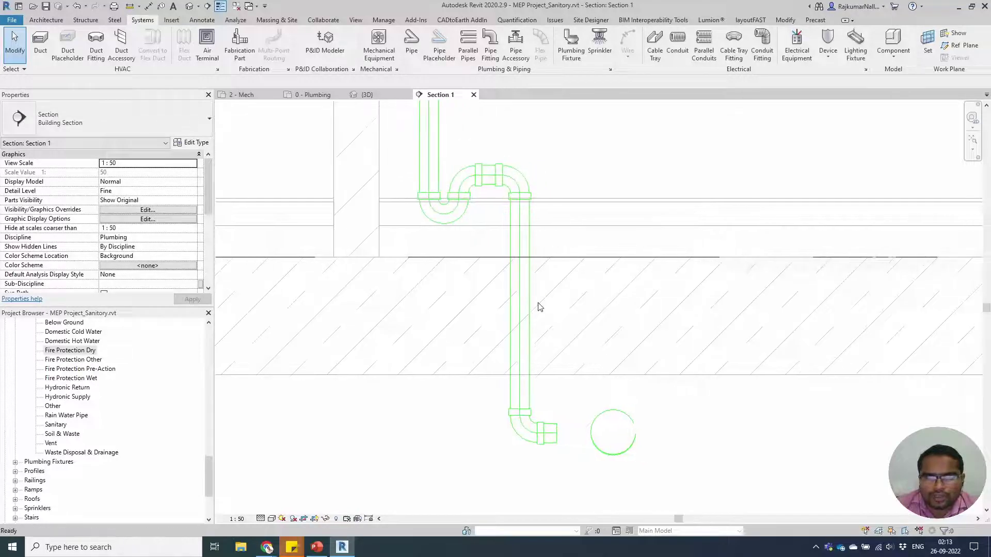
scroll(422, 326, down, 2)
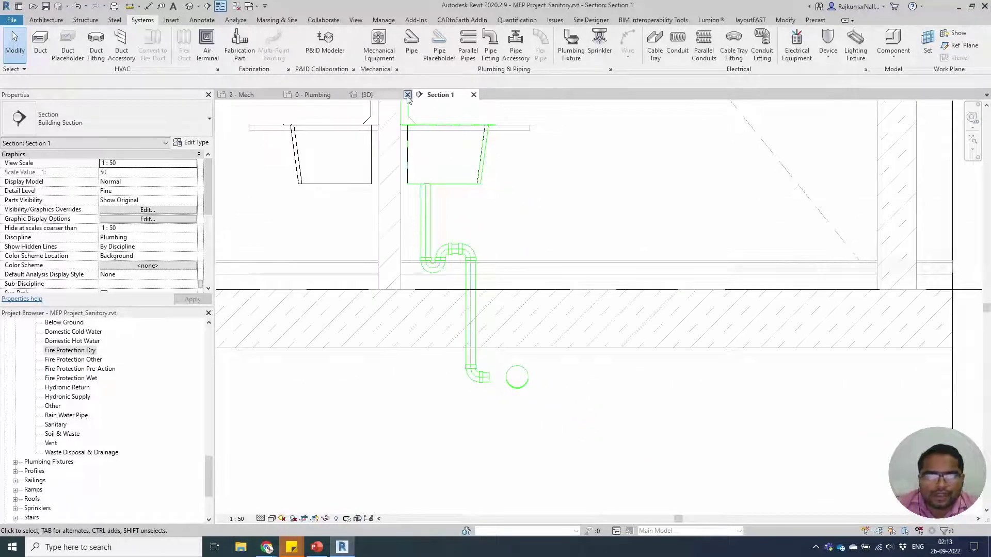
In the 0 - Plumbing floor plan, rejoin the two separated ends of the sloped branch and show the view in wireframe
click(315, 95)
scroll(547, 186, up, 2)
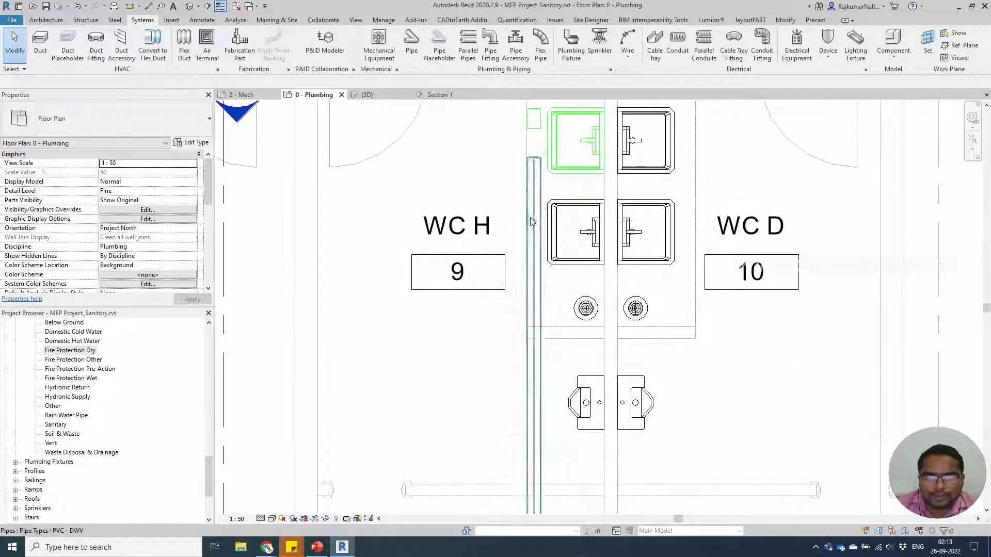
scroll(550, 182, up, 4)
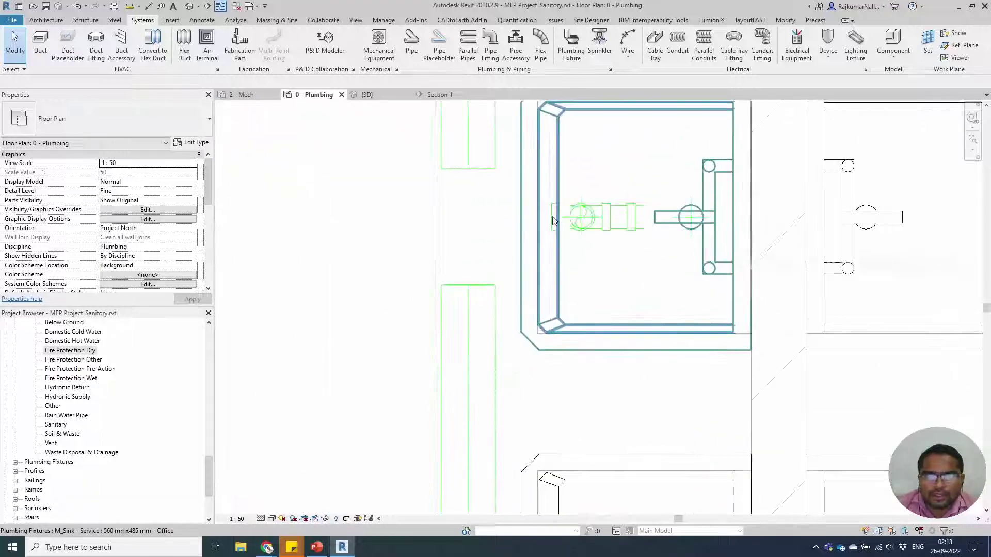
key(t)
click(471, 316)
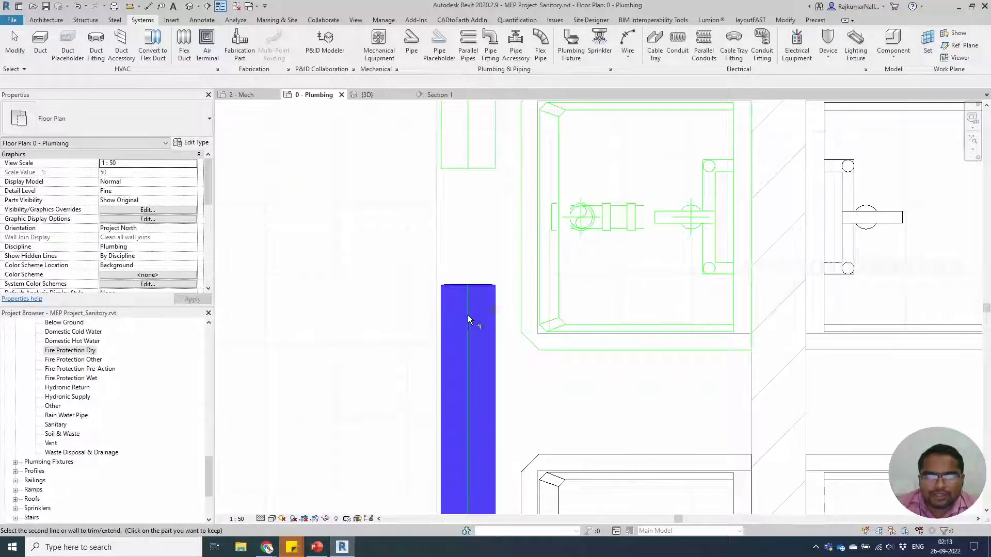
click(478, 156)
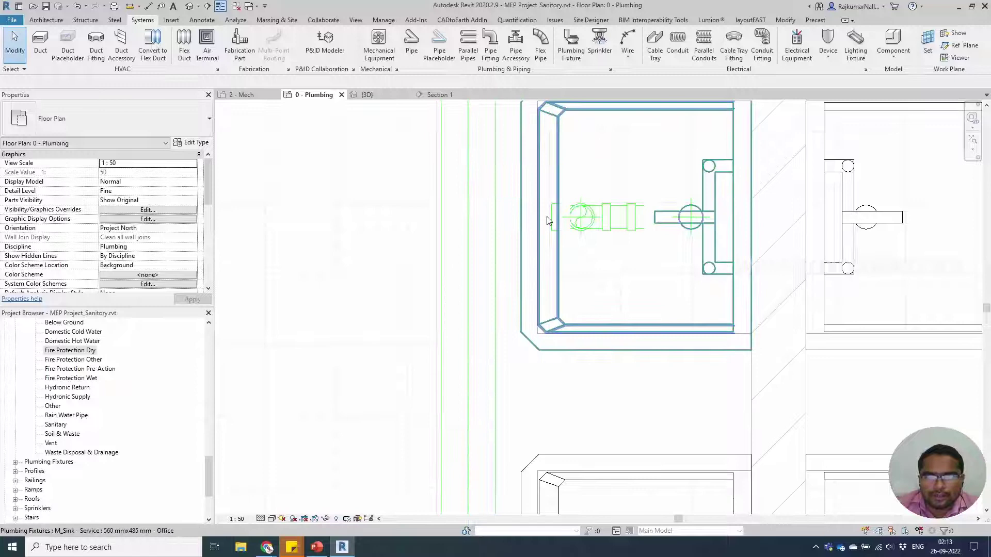
click(539, 236)
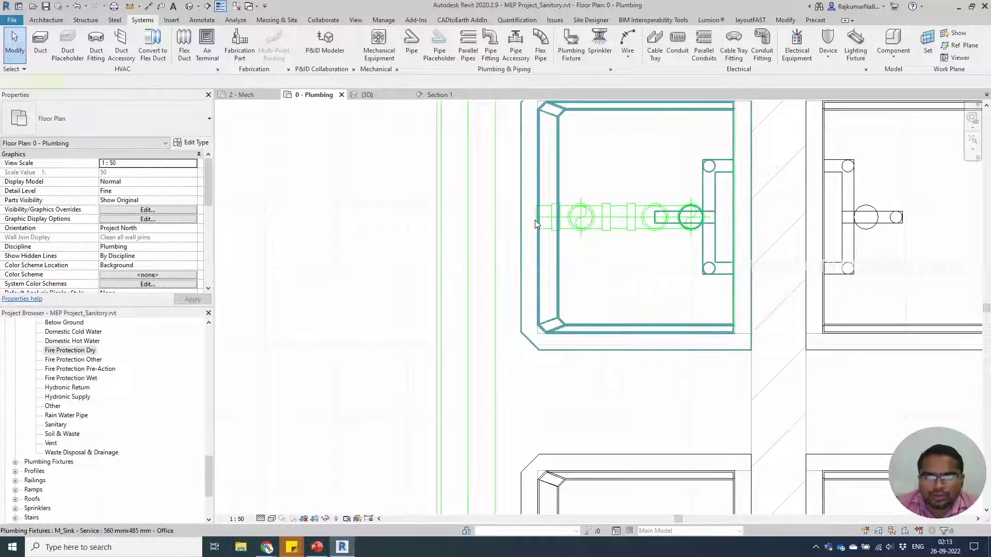
key(Escape)
scroll(537, 227, up, 3)
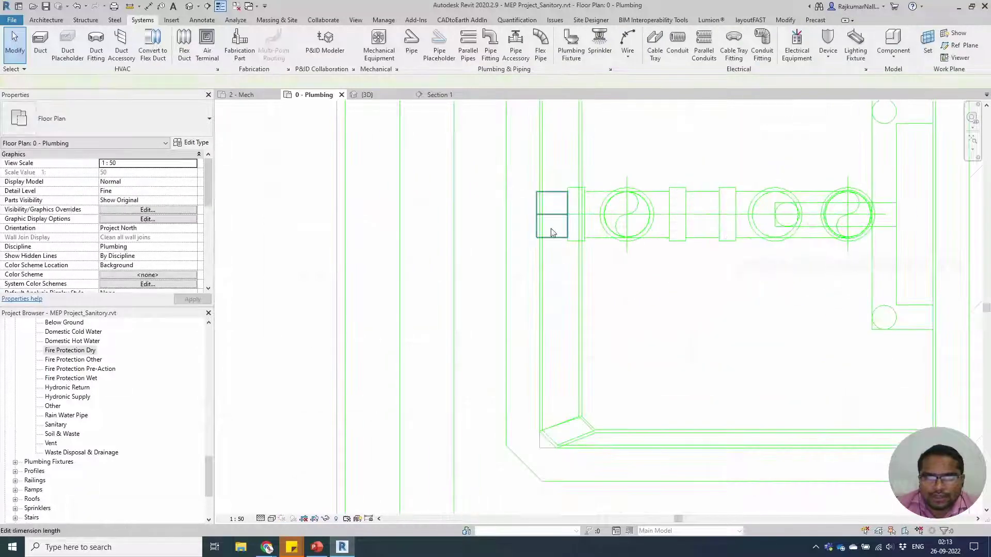
Redirect the 40 mm stub pipe at the drop pipe's elbow diagonally toward the branch at 135° to the trap pipe
click(548, 214)
click(537, 214)
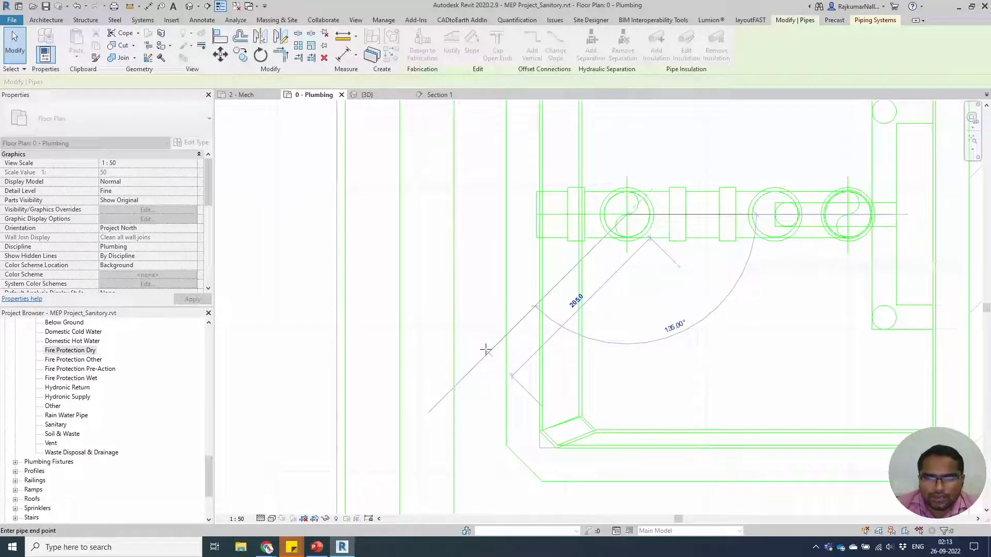
click(485, 350)
key(Escape)
key(Escape)
scroll(542, 345, down, 5)
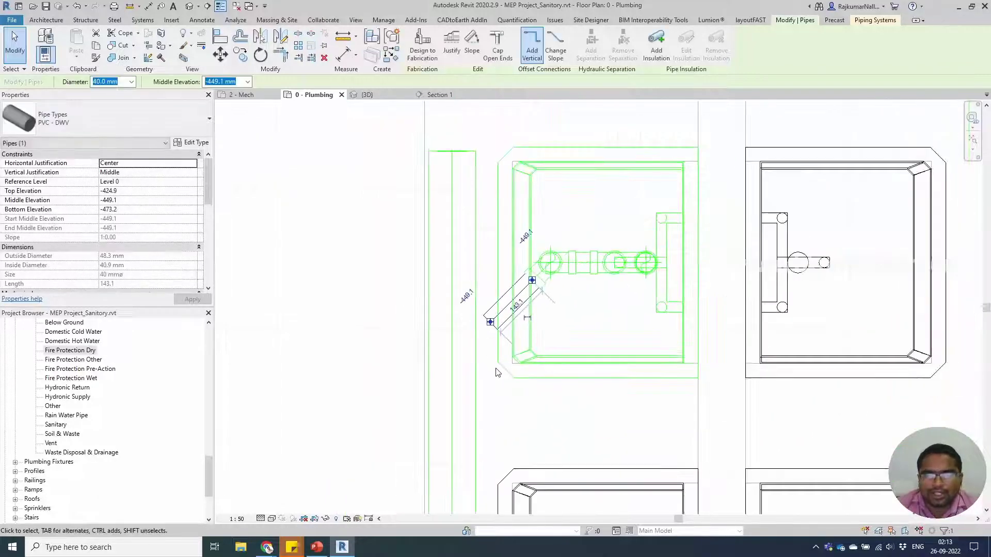
key(Escape)
Try to extend the diagonal stub pipe to the sloped branch with Trim/Extend Single Element
click(298, 57)
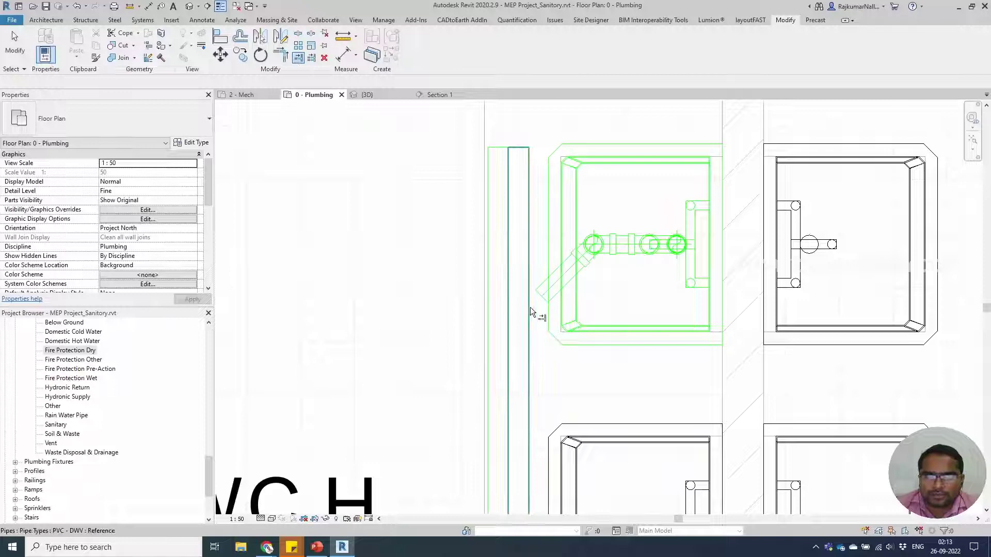
click(531, 306)
click(541, 287)
scroll(519, 360, down, 3)
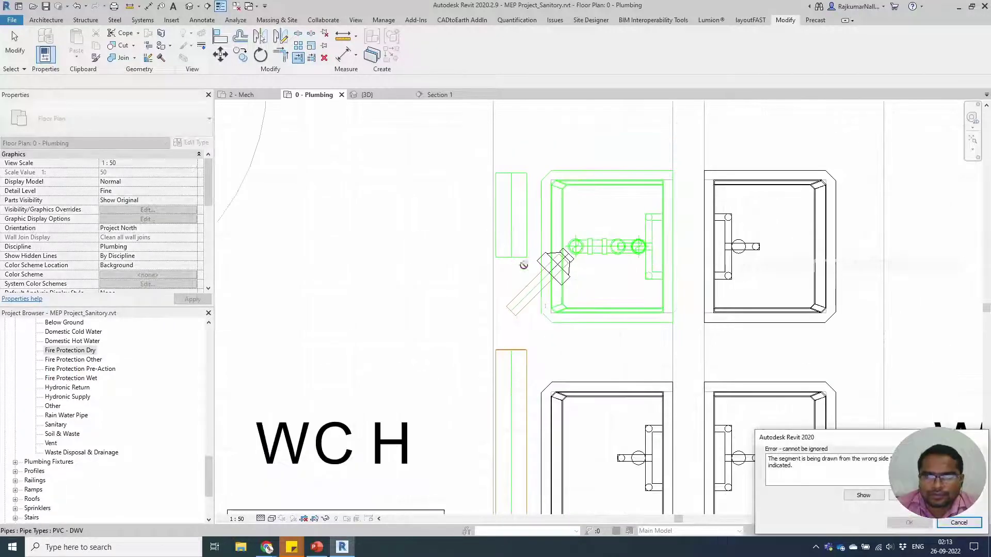
middle_drag(493, 278, 515, 282)
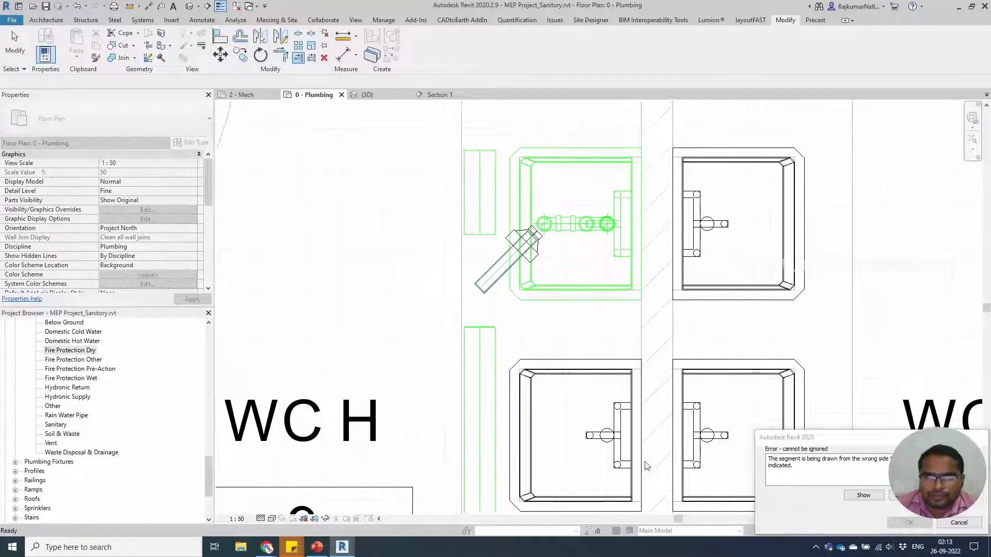
click(945, 526)
key(Escape)
scroll(537, 290, up, 2)
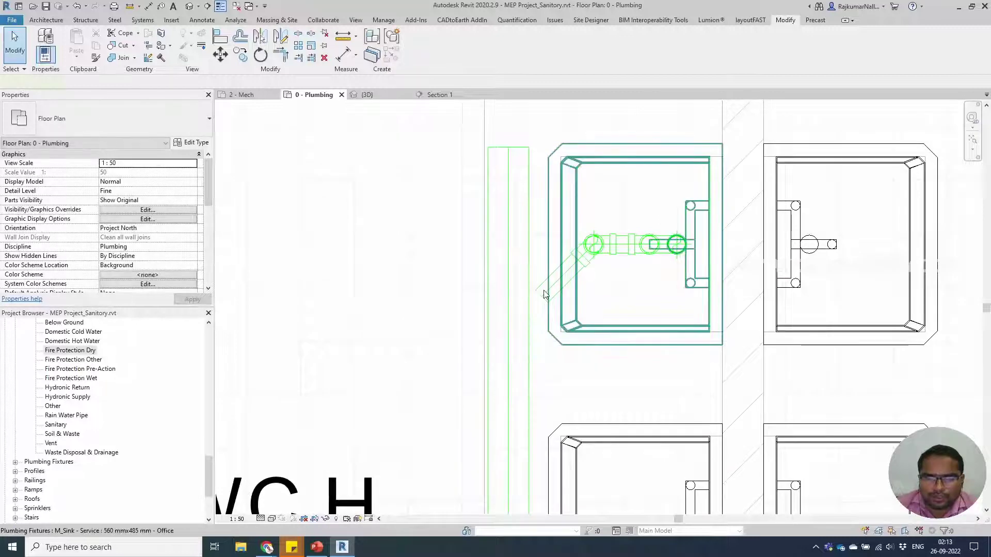
Redirect the 40 mm stub pipe to 120° from the trap pipe, with its free end near the edge of the sloped branch
scroll(534, 294, up, 1)
click(538, 295)
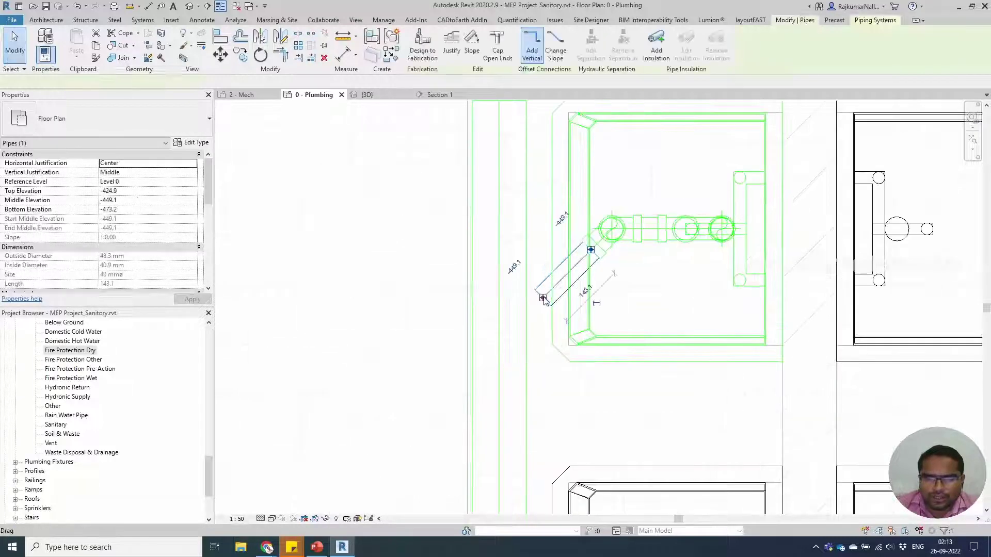
drag(538, 296, 550, 320)
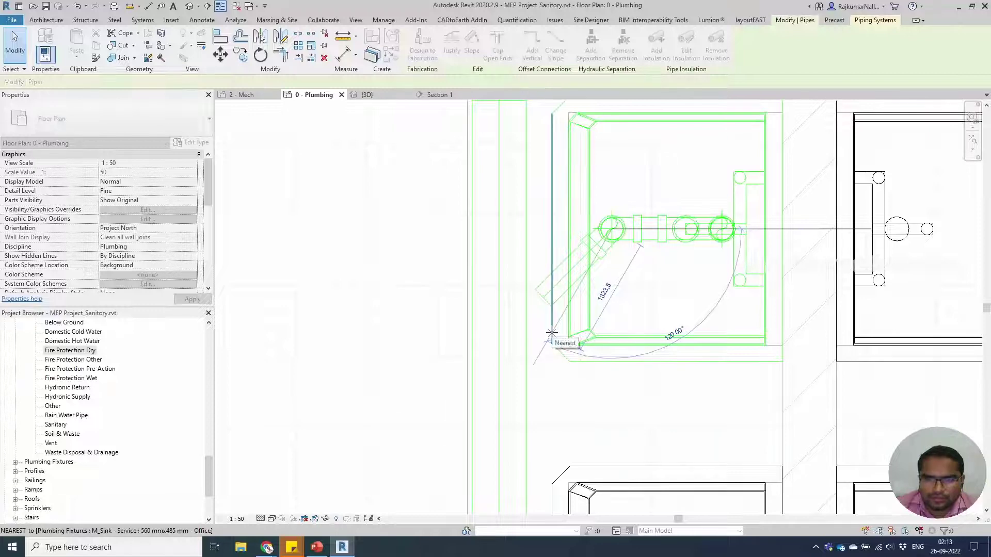
drag(551, 333, 551, 332)
key(Escape)
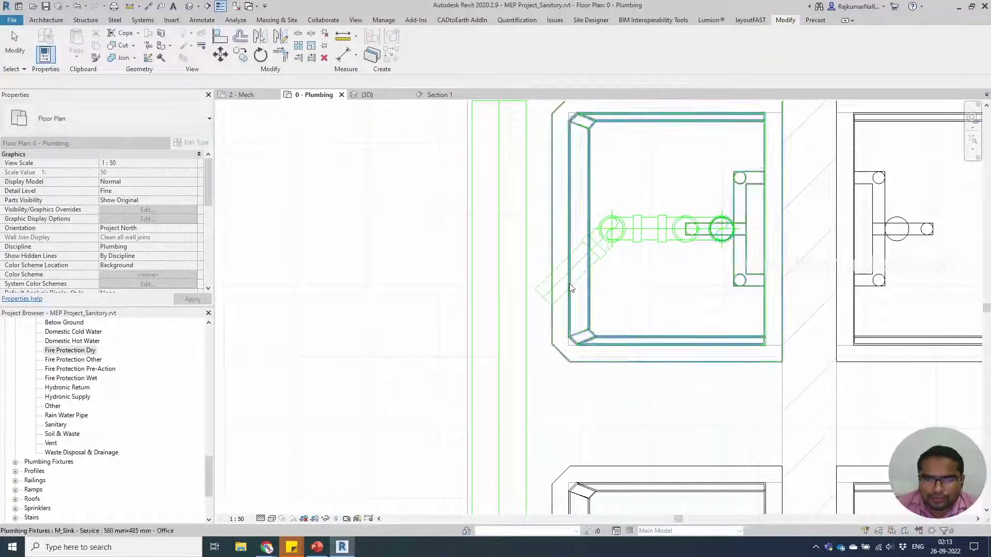
click(544, 299)
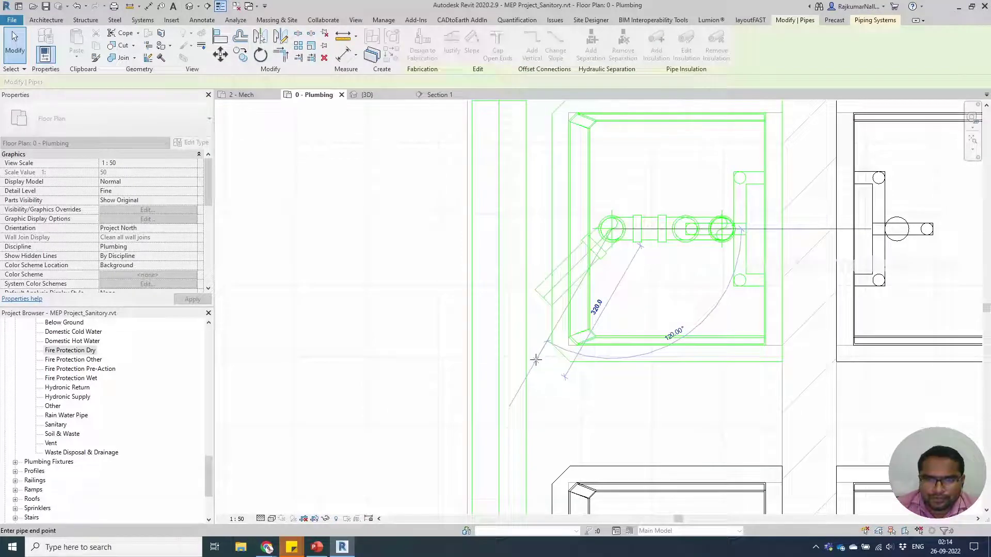
click(533, 407)
key(Escape)
key(Escape)
Extend the angled 40 mm stub pipe to the sloped branch so a fitting joins them
key(t)
key(r)
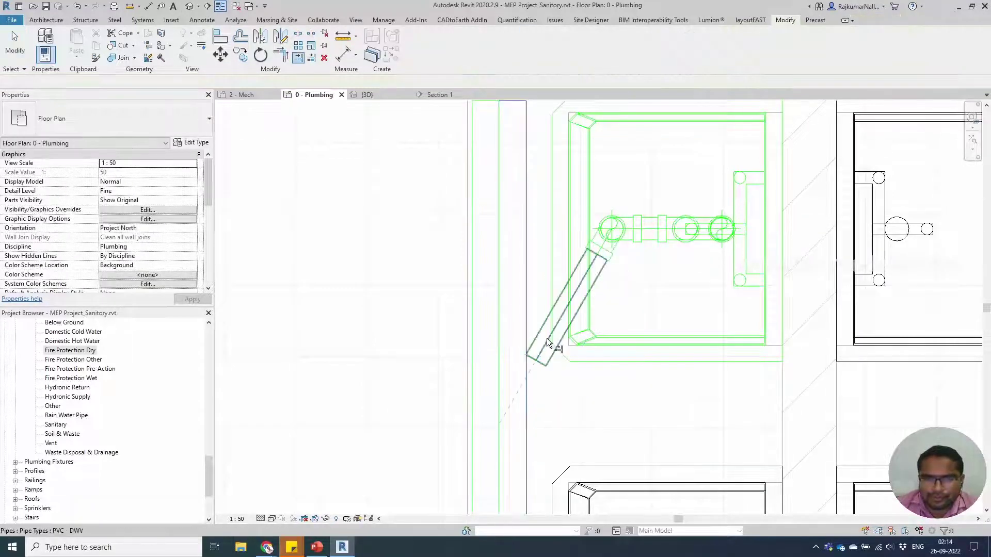
click(516, 367)
click(563, 310)
scroll(537, 361, down, 3)
key(Escape)
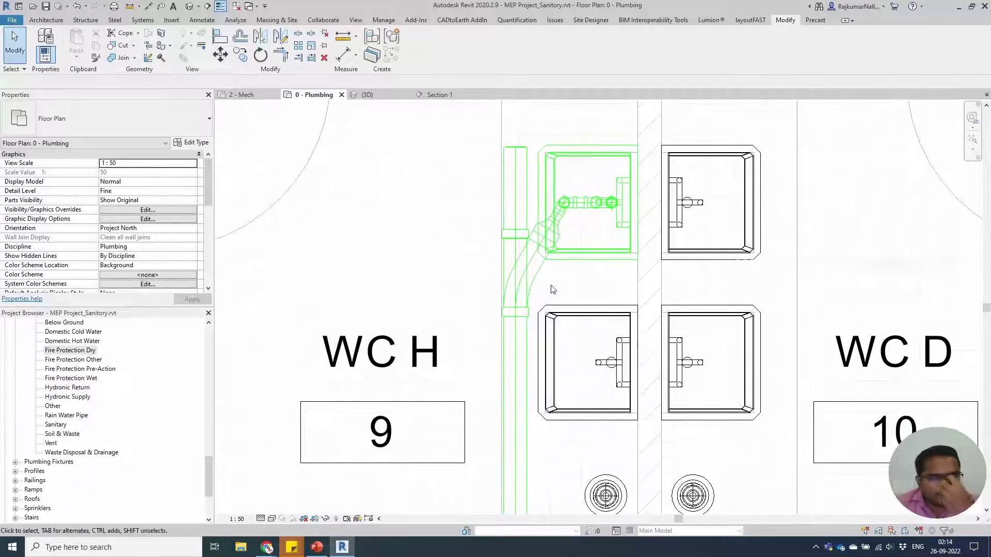
Draw a 50 mm pipe at -500 mm middle elevation from the WC H floor drain straight across to the sloped branch
middle_drag(552, 289, 569, 331)
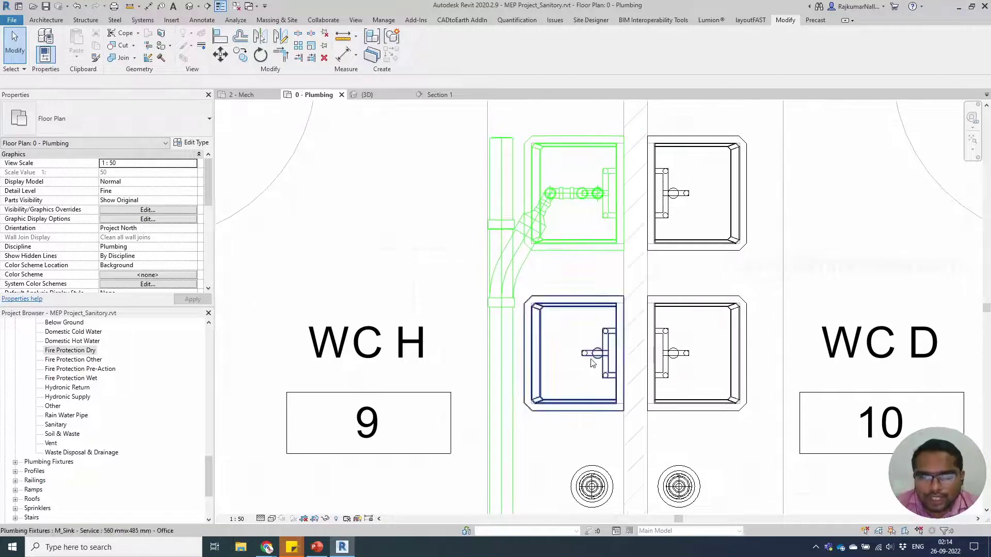
click(573, 364)
scroll(586, 351, down, 3)
click(591, 338)
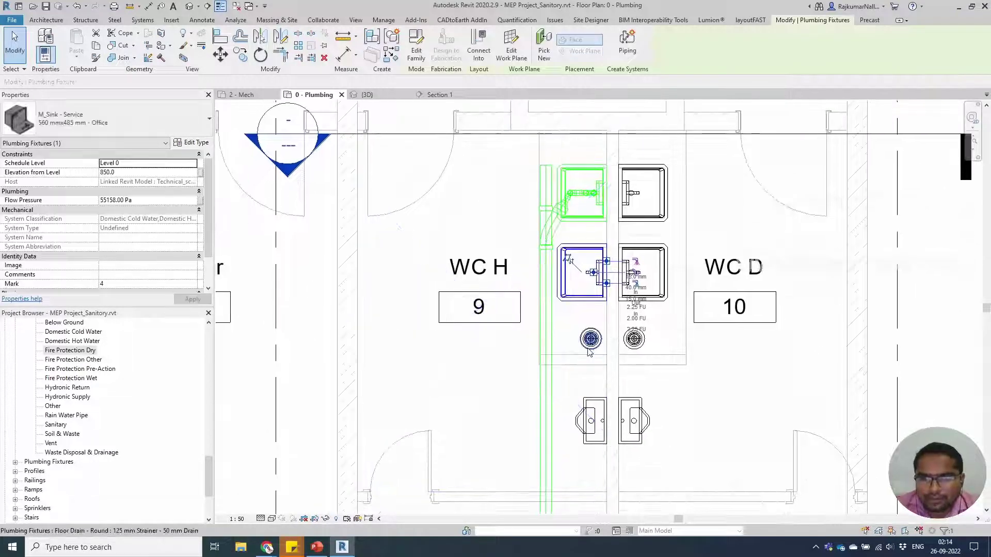
scroll(594, 361, up, 2)
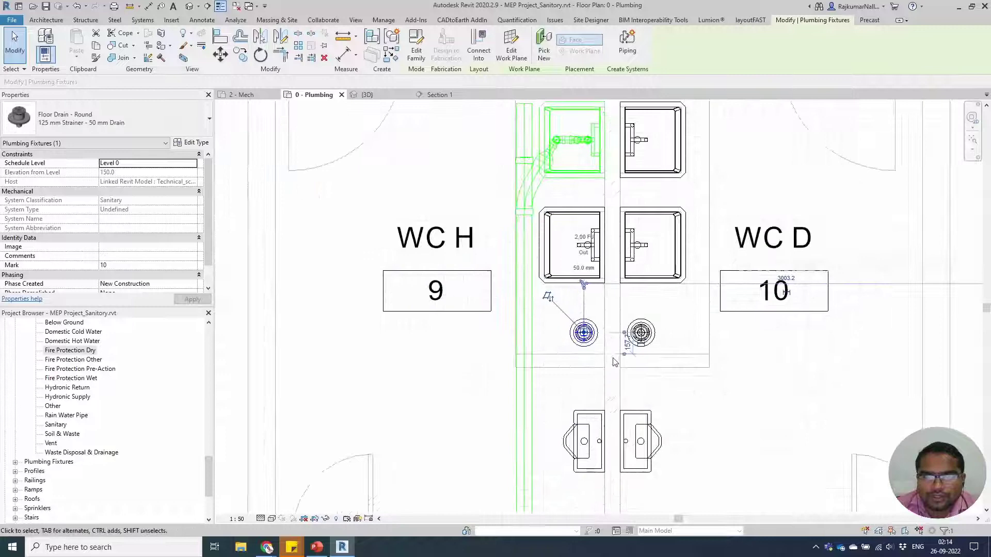
click(580, 275)
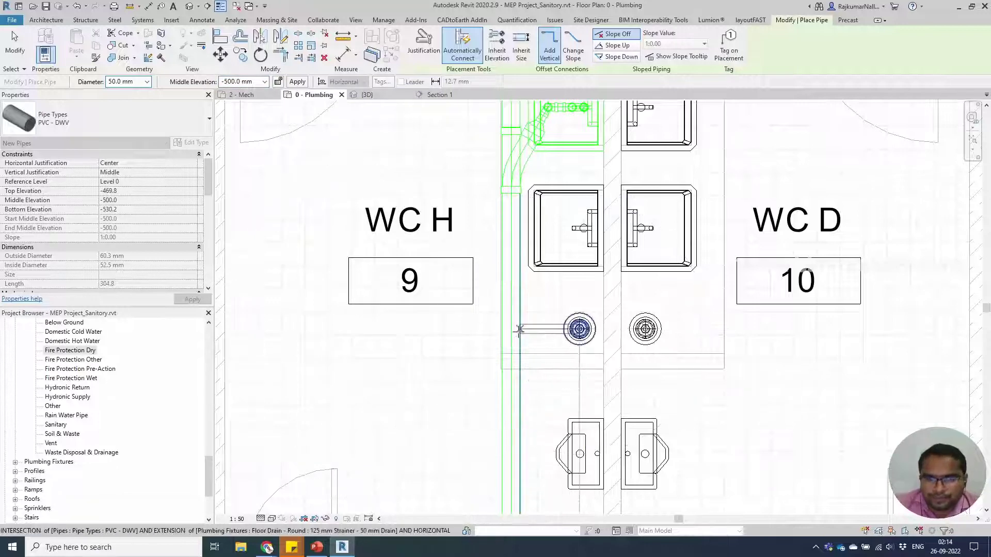
click(545, 346)
key(Escape)
key(Escape)
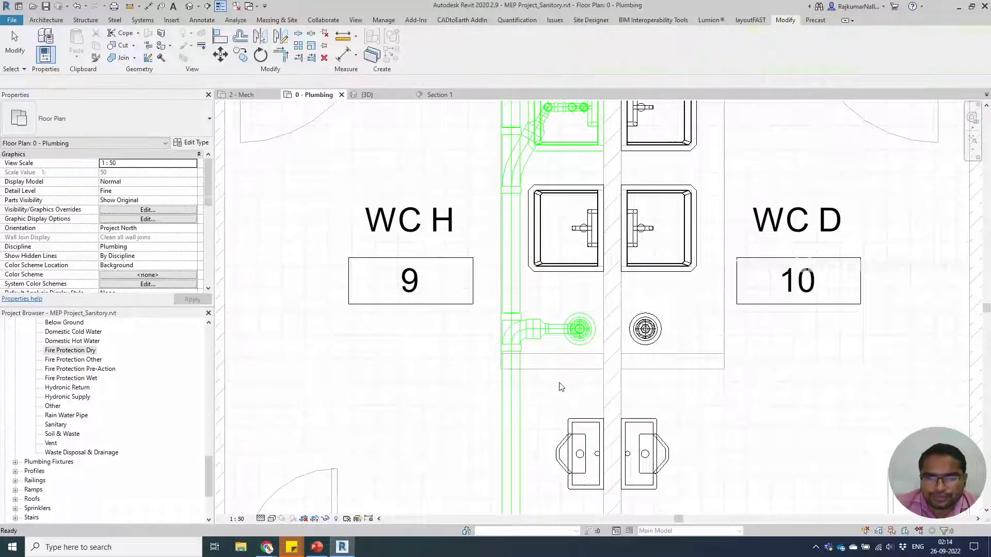
Connect the WC H urinal's 50 mm sanitary outlet into the sloped branch pipe with Connect Into
middle_drag(560, 387, 538, 328)
scroll(506, 387, down, 2)
middle_drag(534, 425, 556, 395)
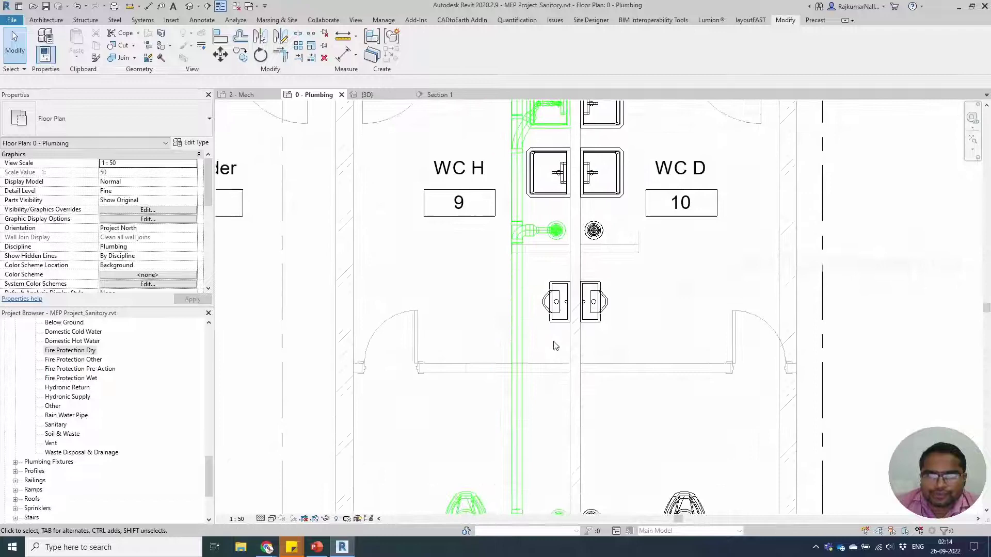
click(551, 327)
scroll(541, 331, up, 3)
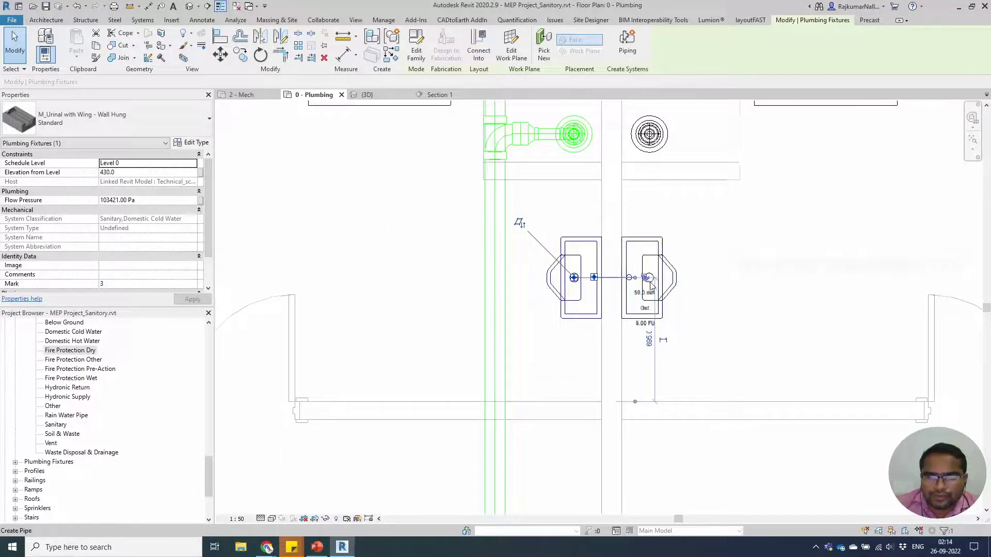
scroll(645, 281, up, 2)
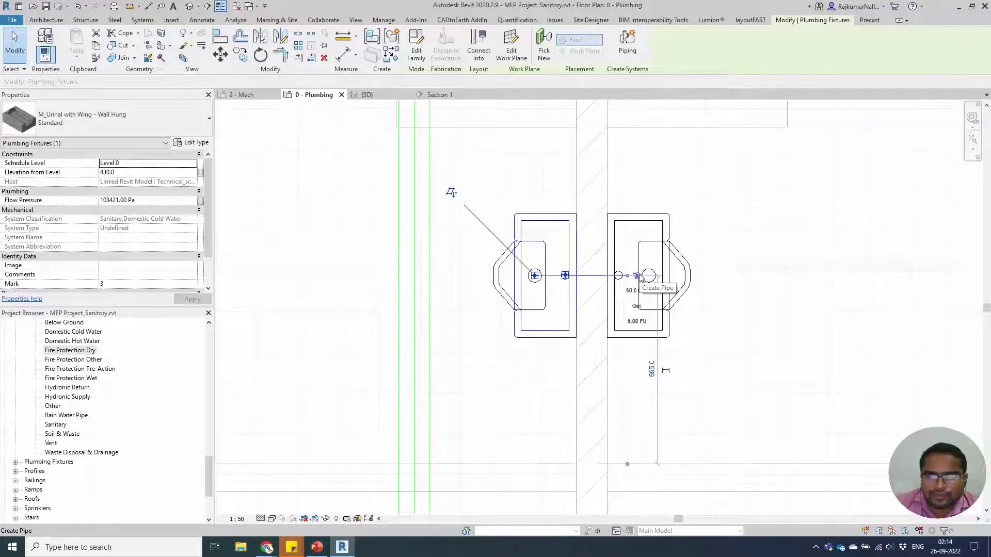
scroll(623, 281, up, 2)
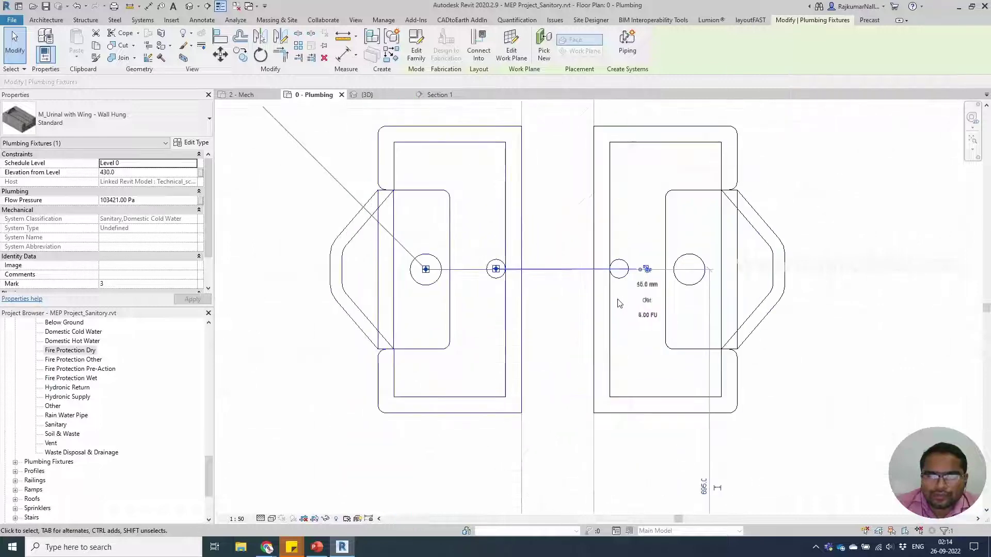
scroll(679, 307, down, 1)
scroll(679, 303, down, 1)
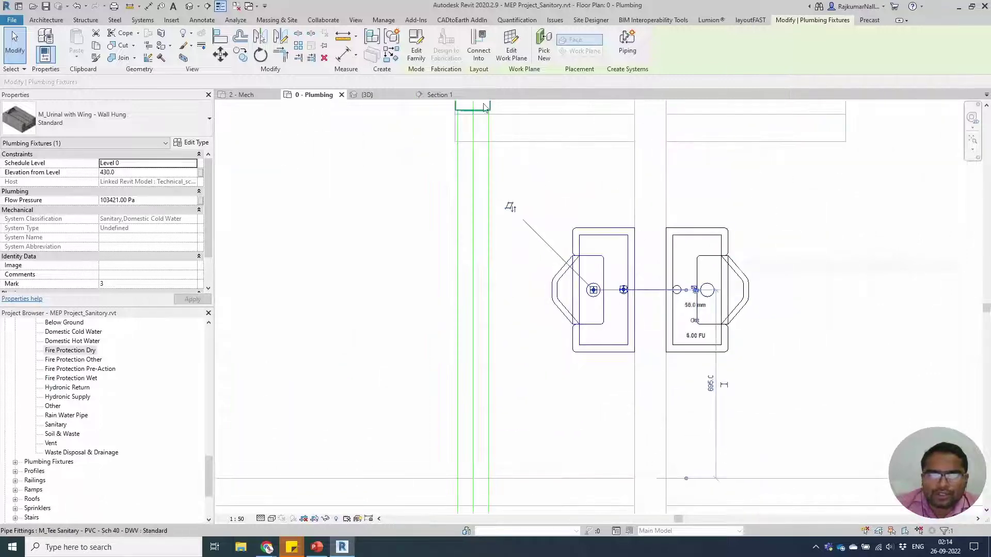
click(479, 54)
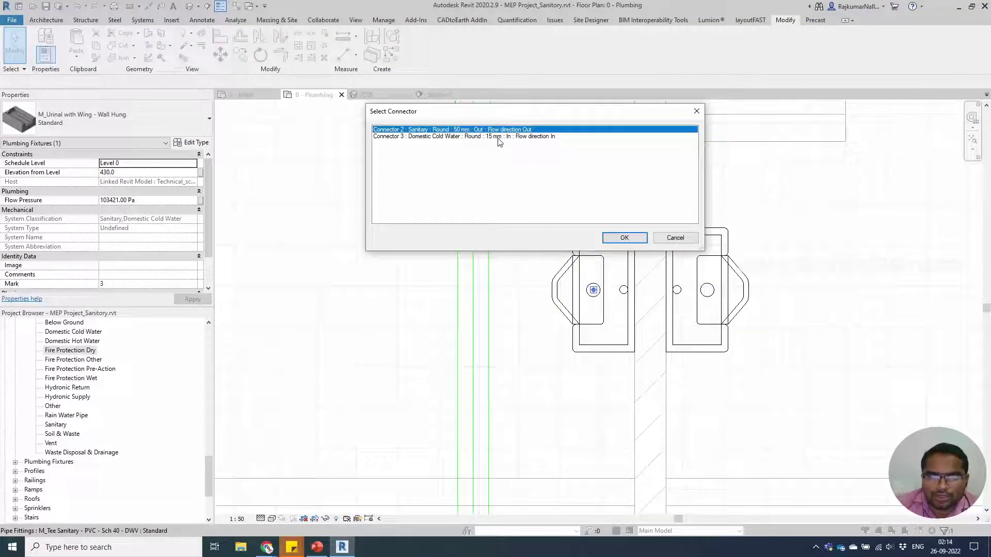
click(623, 237)
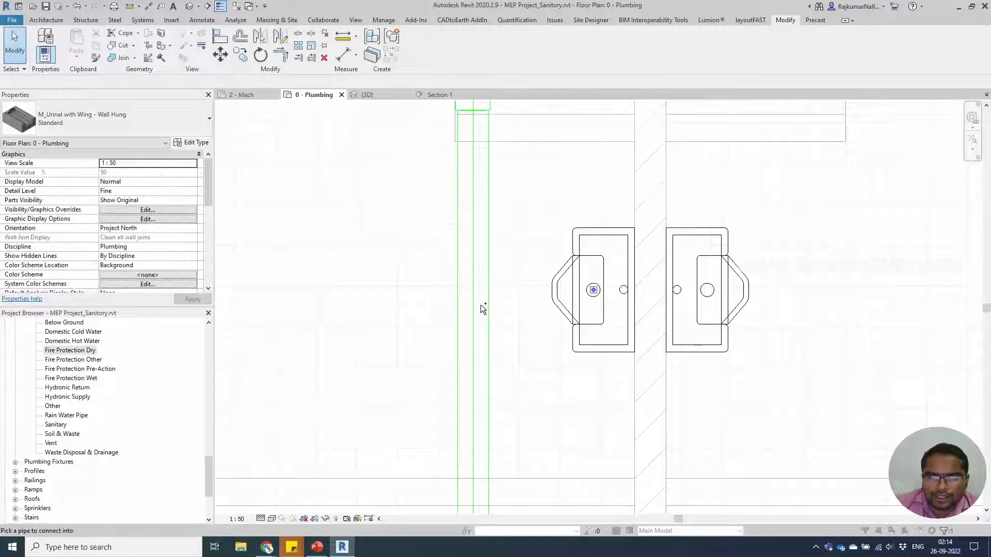
scroll(510, 335, down, 2)
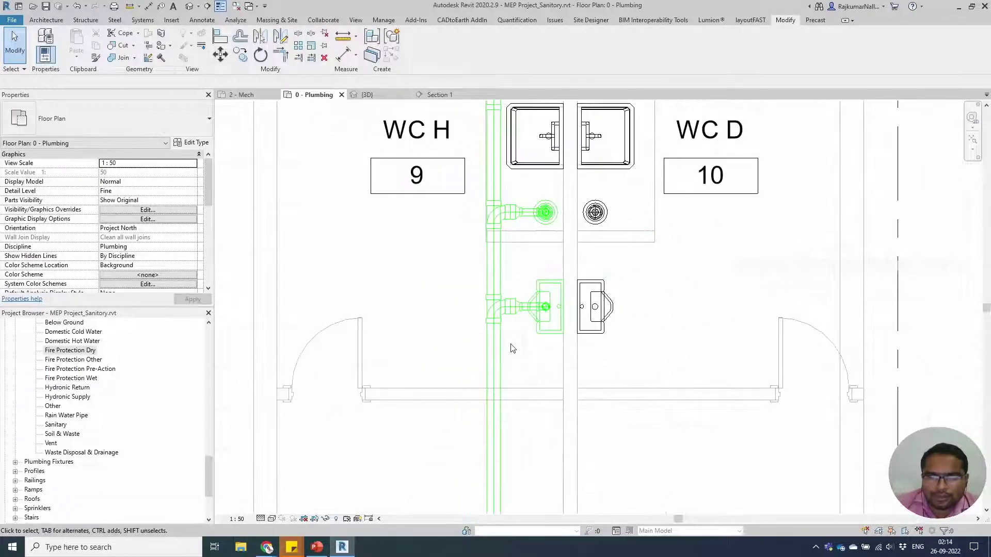
Examine the sanitary branch and its connections to the sink, floor drains, urinal and toilet from several angles in the 3D view
scroll(517, 375, down, 3)
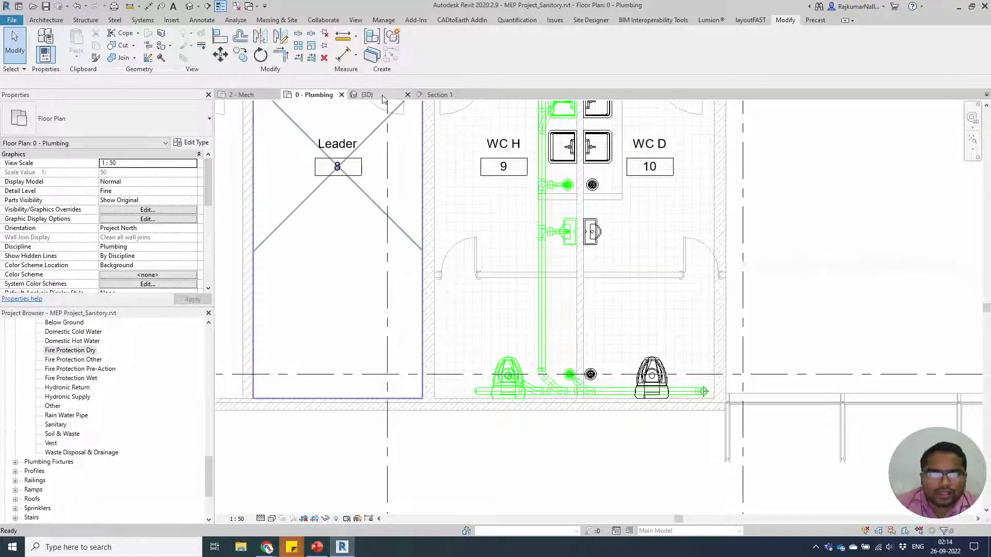
key(ctrl+Tab)
scroll(557, 381, down, 3)
shift+middle_drag(587, 376, 722, 408)
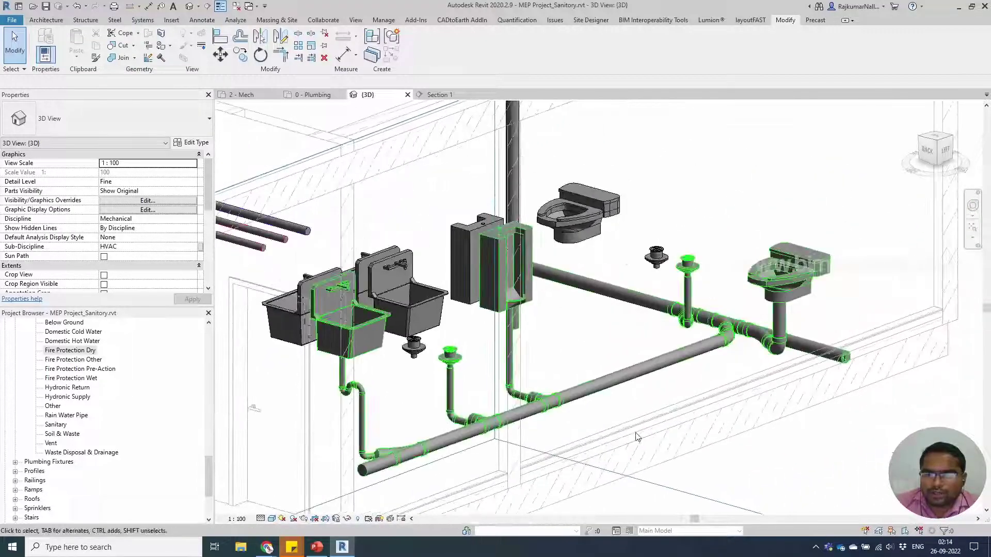
scroll(632, 424, down, 3)
scroll(630, 411, down, 2)
shift+middle_drag(629, 411, 661, 388)
scroll(602, 386, down, 3)
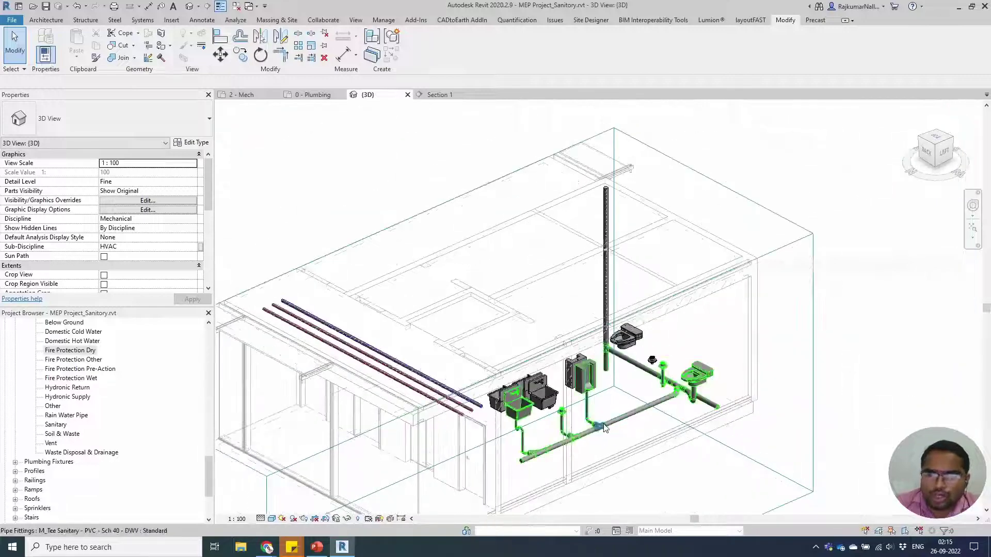
shift+middle_drag(686, 447, 670, 414)
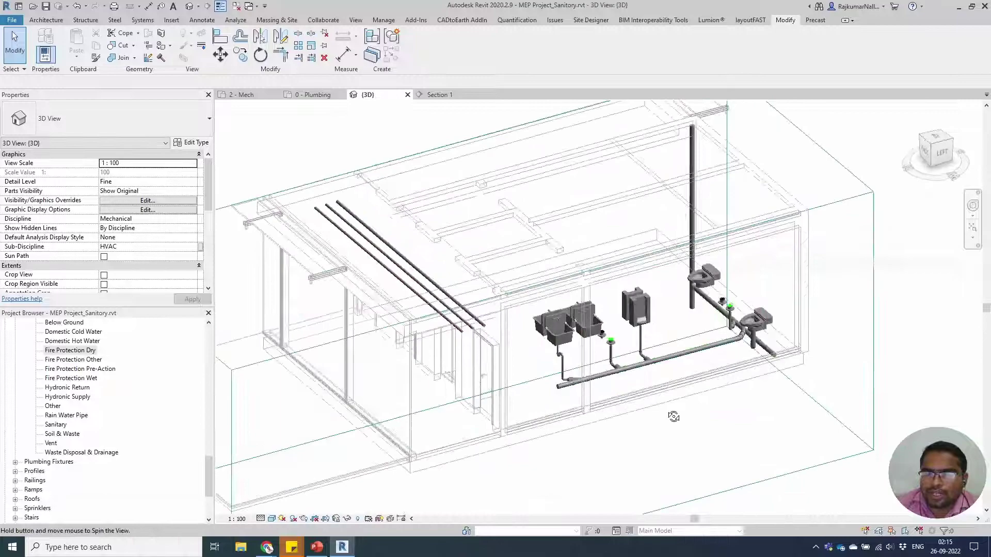
scroll(614, 409, up, 4)
shift+middle_drag(597, 350, 645, 392)
scroll(606, 424, down, 3)
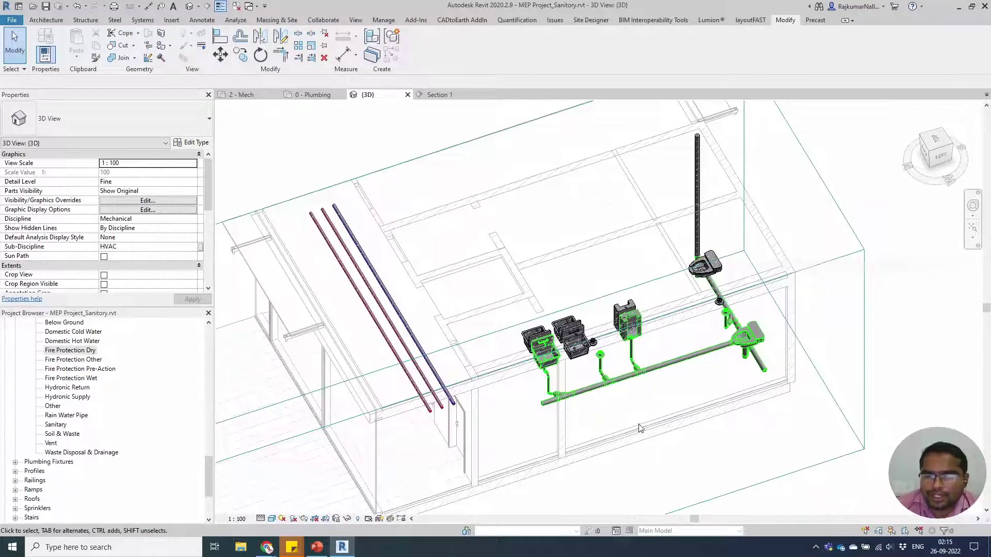
shift+middle_drag(640, 427, 695, 346)
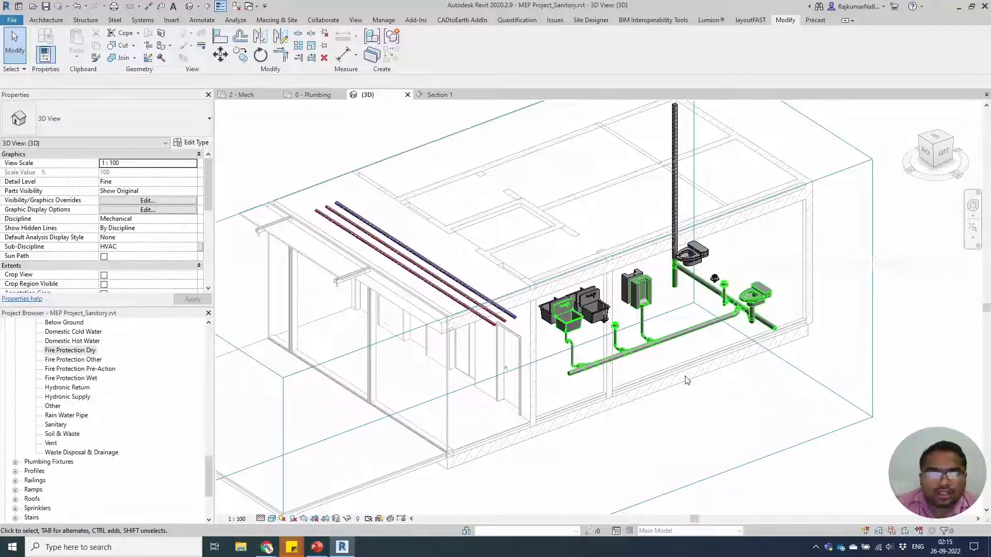
mouse_move(693, 395)
shift+middle_down()
mouse_move(681, 368)
mouse_move(671, 376)
mouse_move(686, 381)
shift+middle_up()
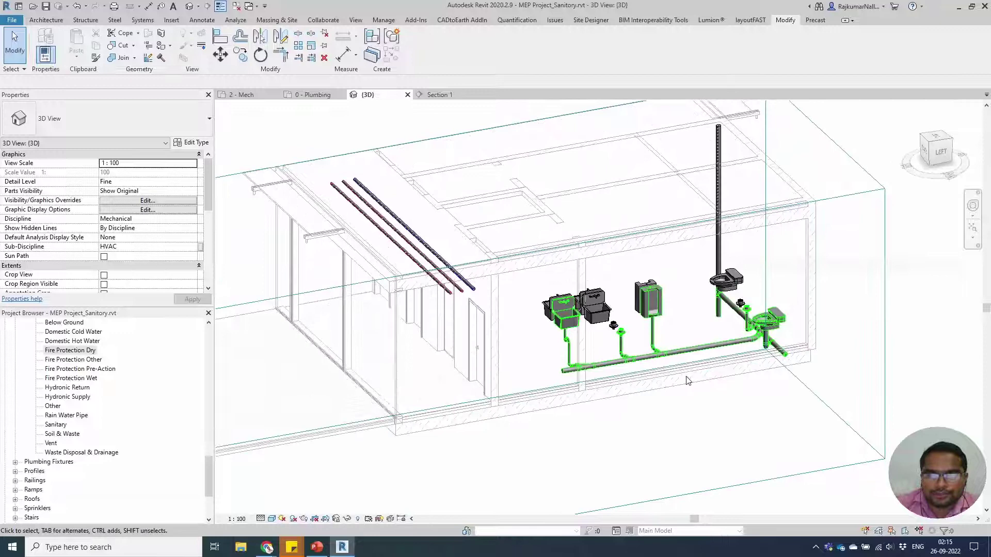